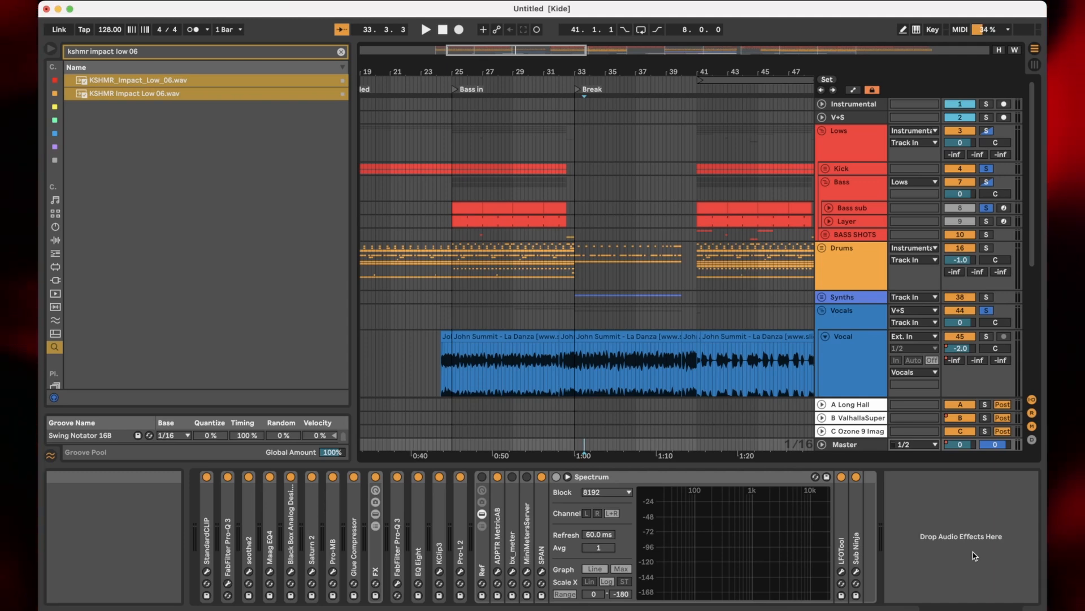
- Select the vocal clip at bar 41 and listen to the Vocal track soloed
scroll(496, 364, right, 3)
click(496, 363)
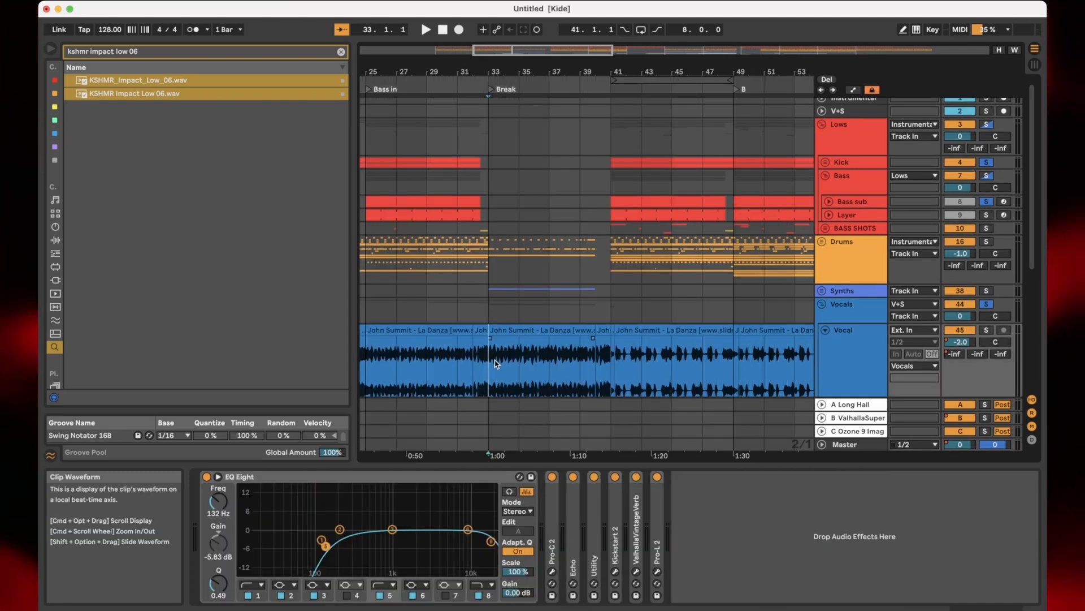
click(557, 367)
scroll(610, 370, up, 3)
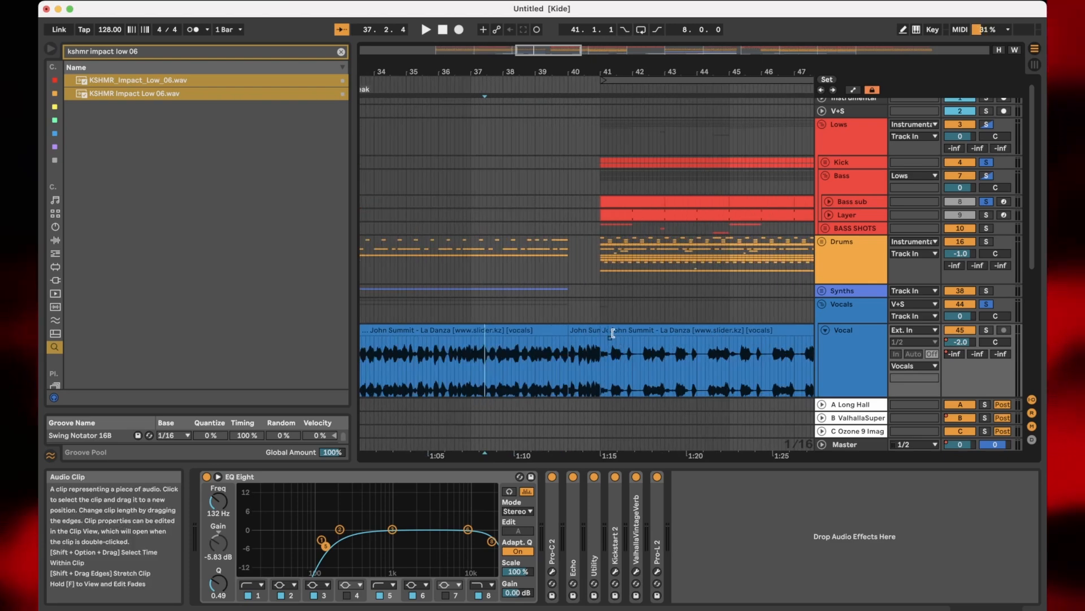
click(604, 331)
key(space)
scroll(605, 340, down, 4)
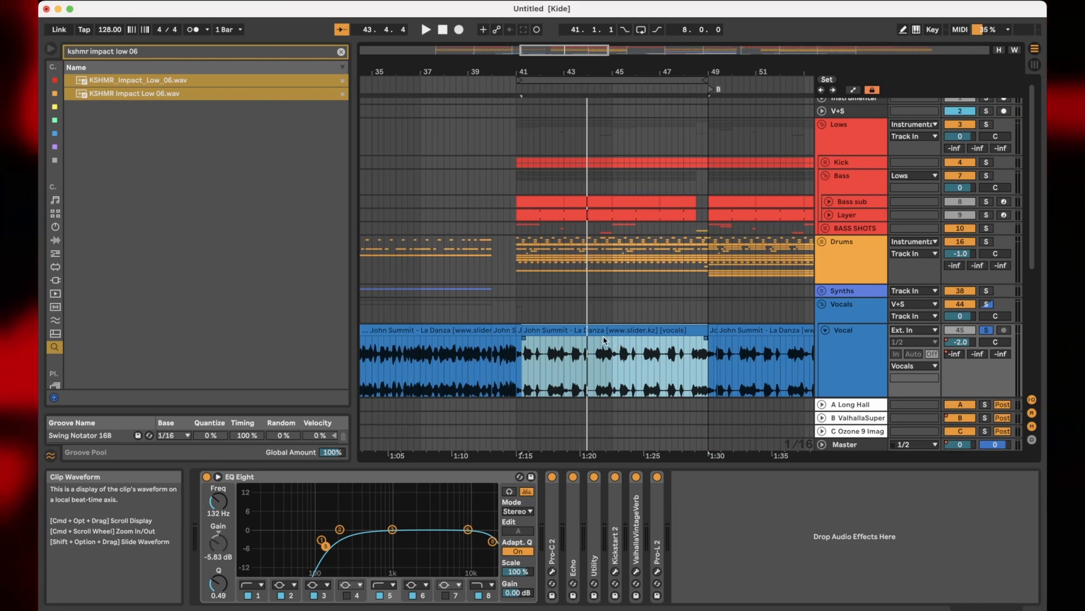
click(827, 305)
click(823, 304)
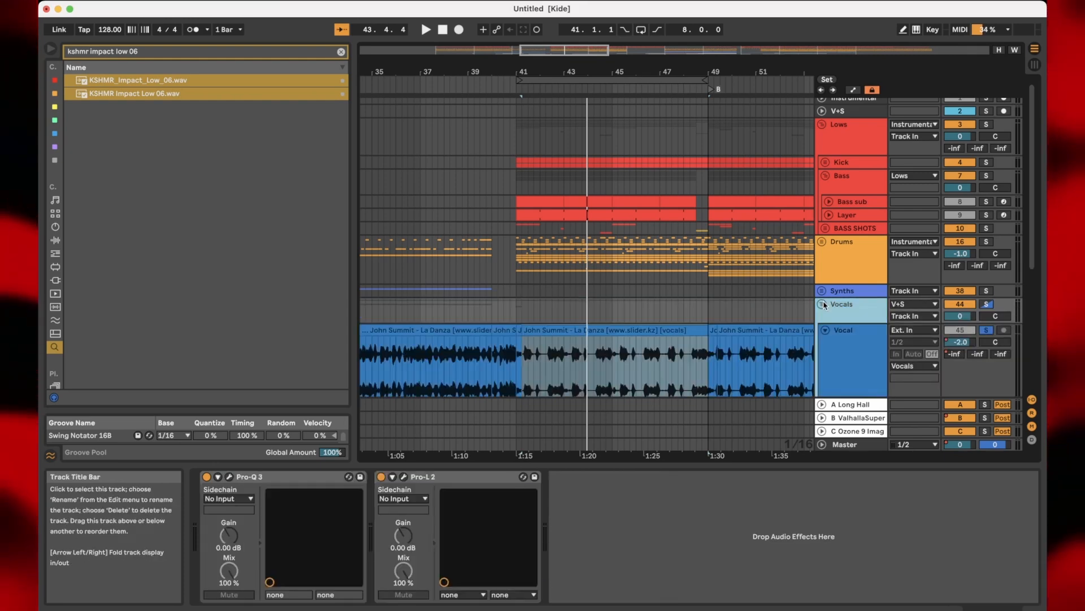
- Unfold the Bass sub track, open its Serum instrument and play the soloed sub with the vocal from bar 41
click(829, 201)
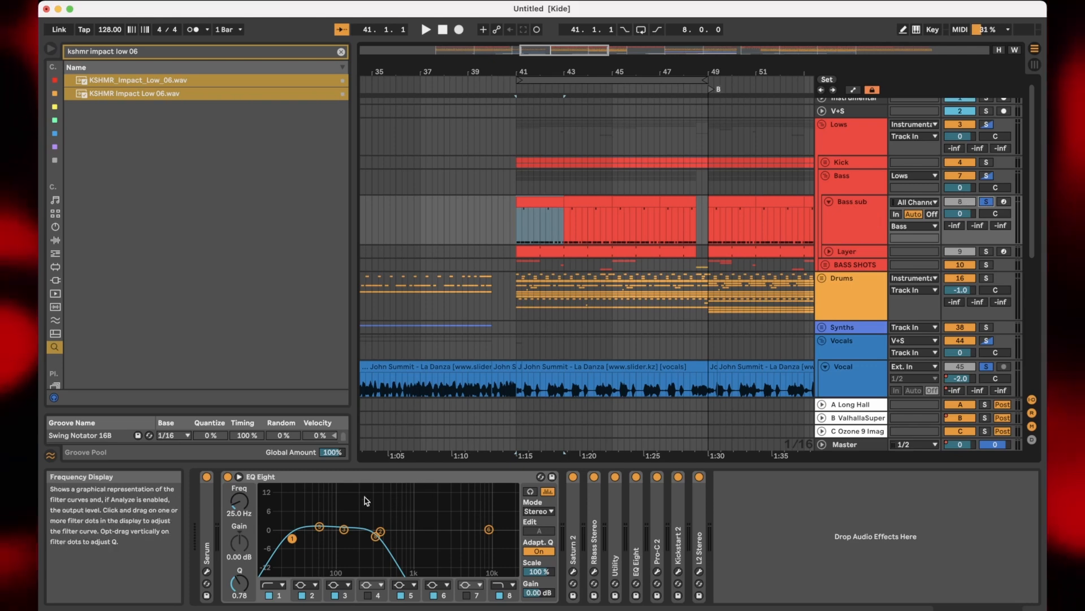
click(207, 572)
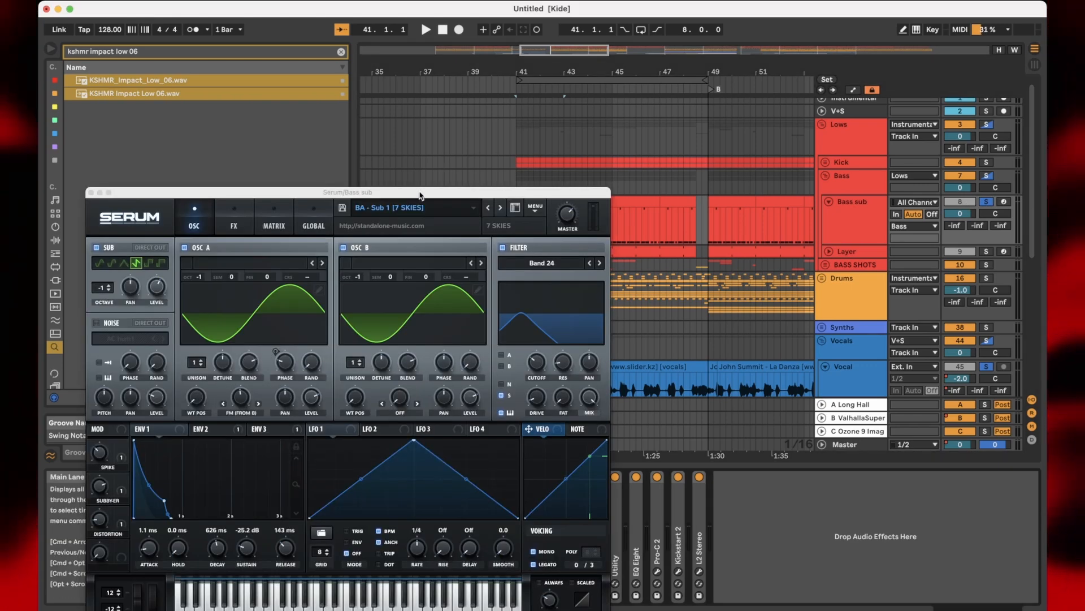
drag(420, 195, 432, 160)
click(841, 209)
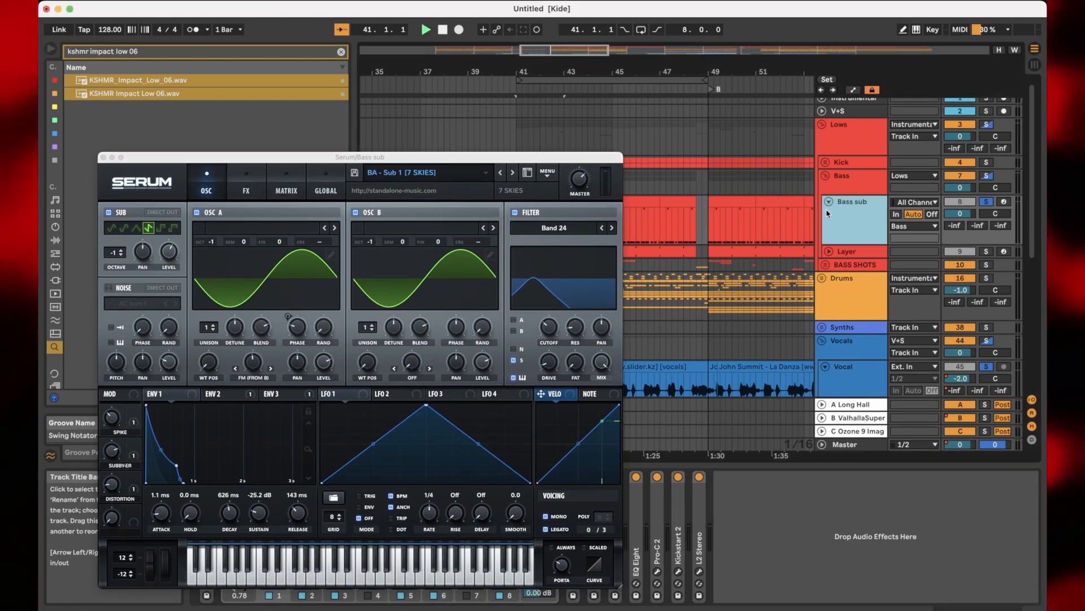
key(space)
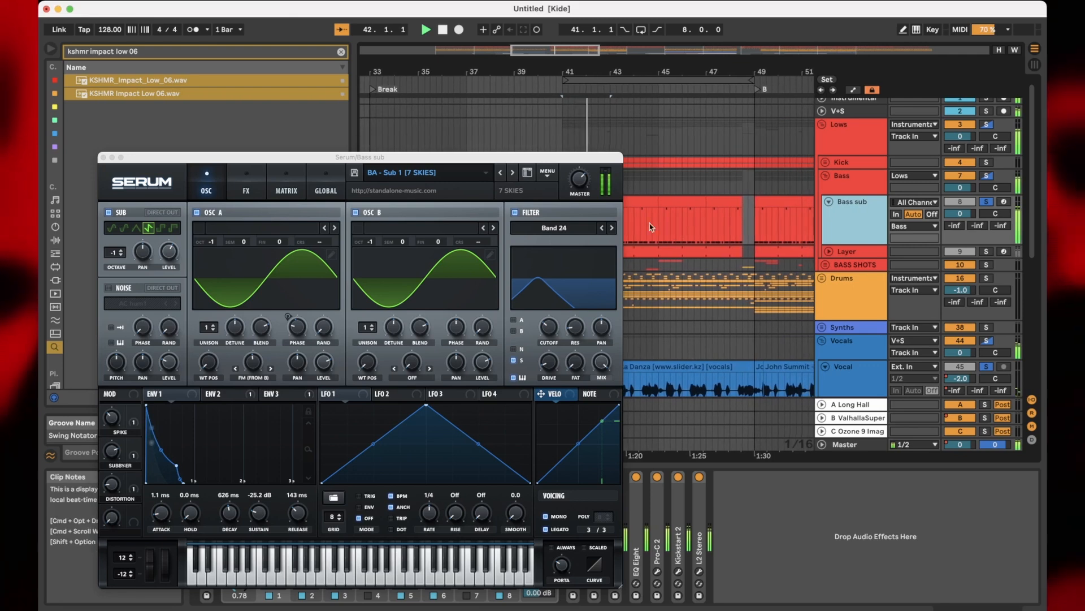
- Examine the sub patch in Serum during playback: Env 2, the effects page with its filter, the oscillators and Env 3
click(227, 395)
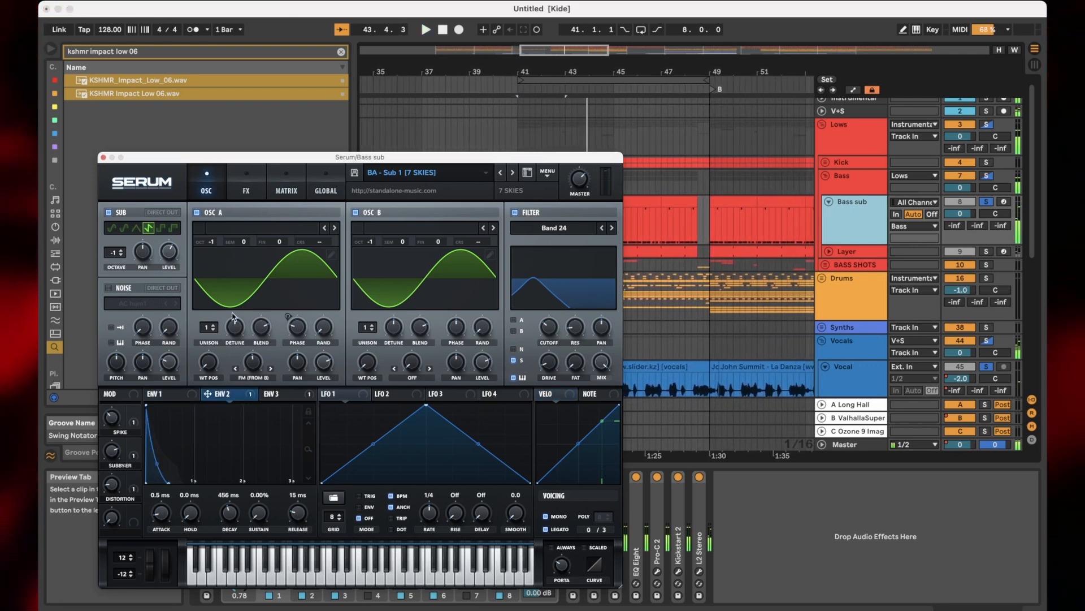
click(246, 188)
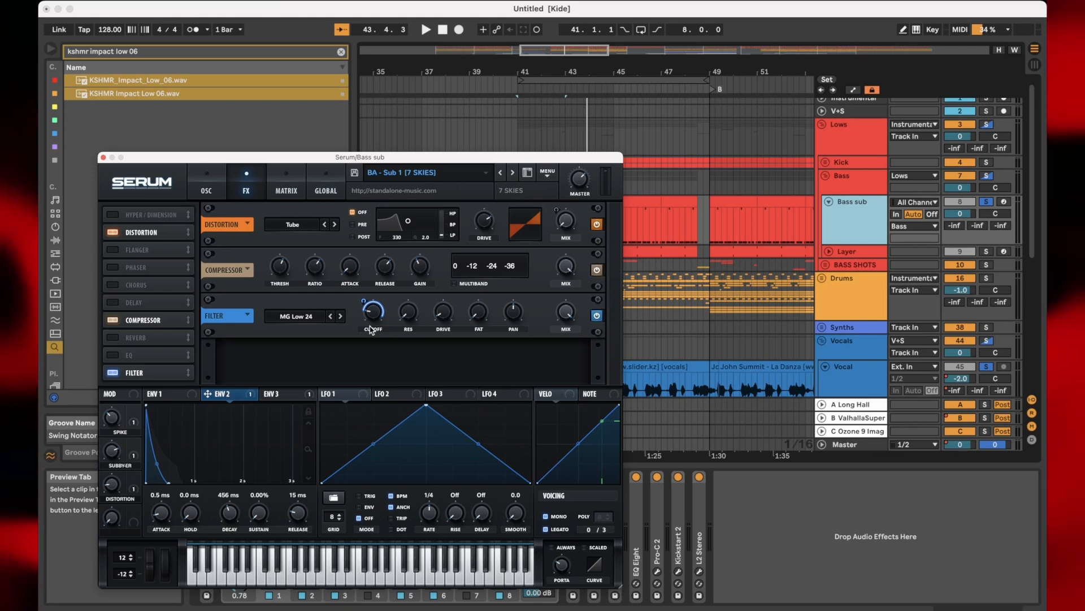
key(space)
click(213, 195)
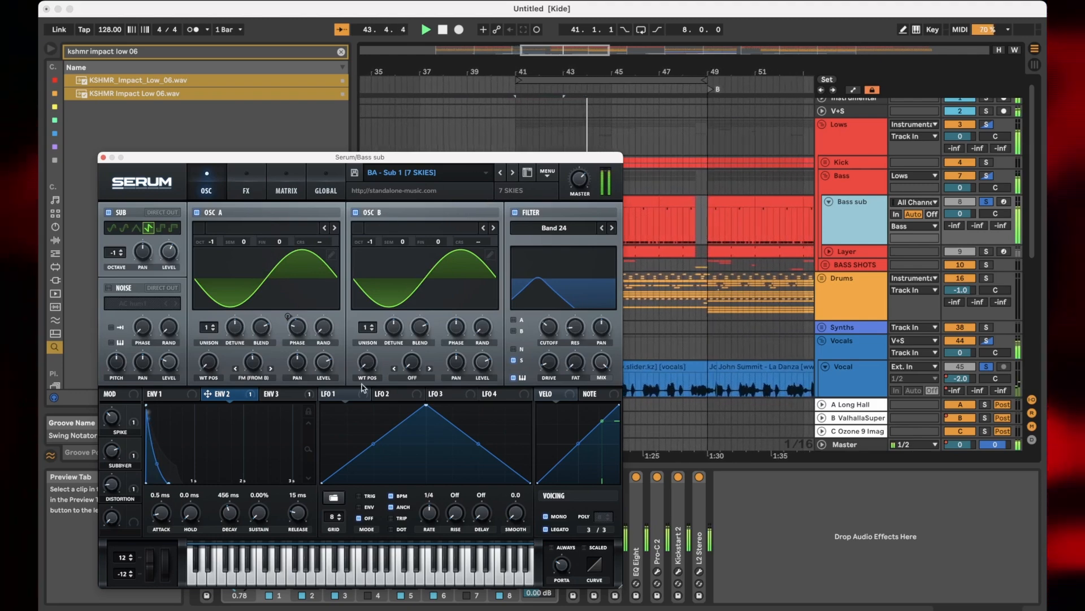
click(277, 394)
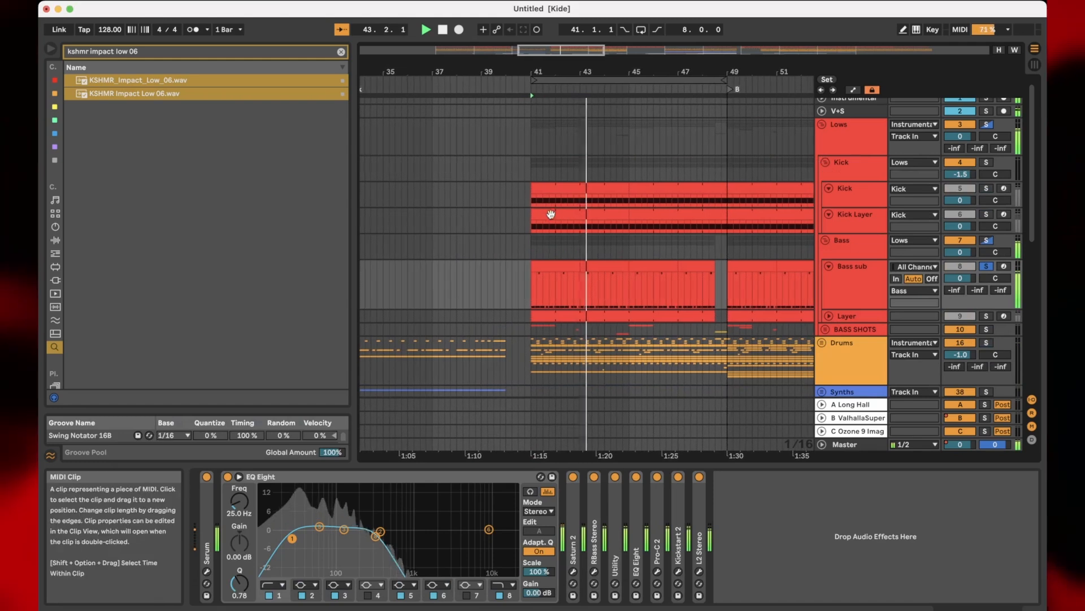
- Solo the Kick track alongside the sub and vocal, and examine its dt02_kick-prcm_hustle_t1 sample
click(567, 188)
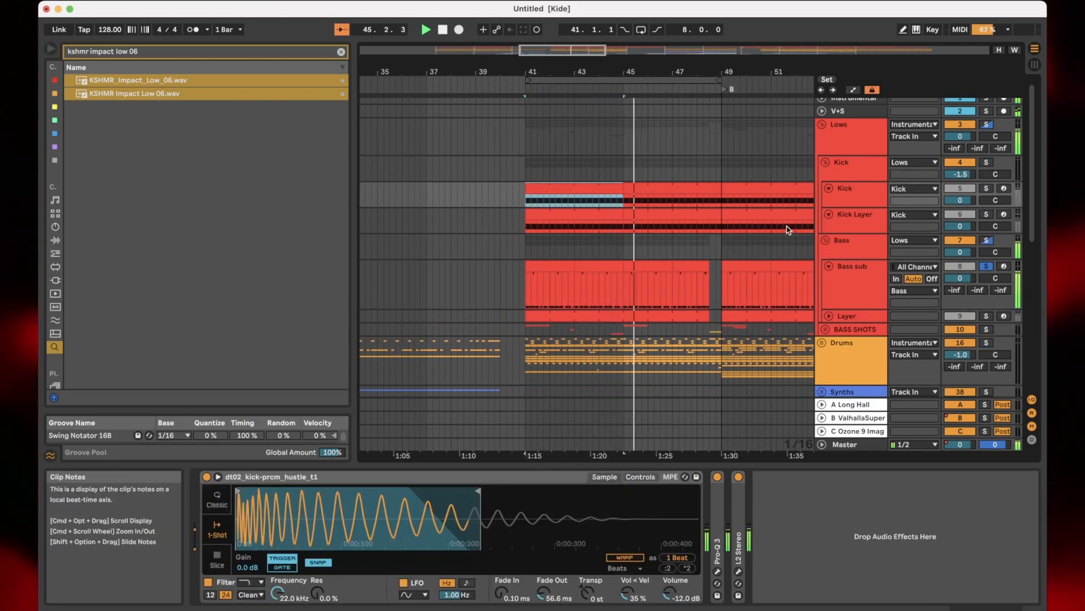
click(988, 189)
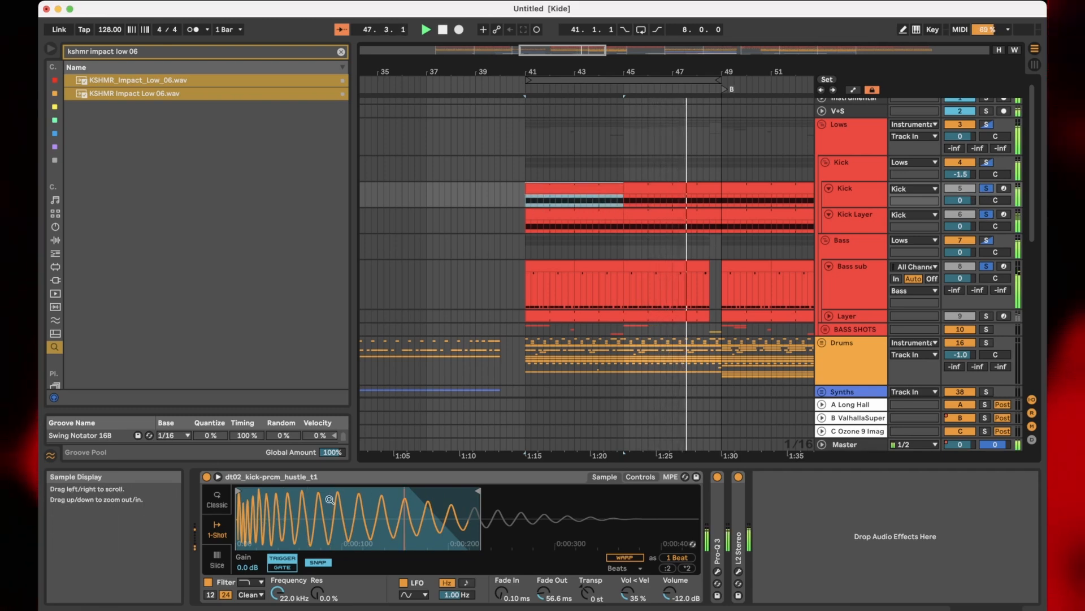
click(862, 195)
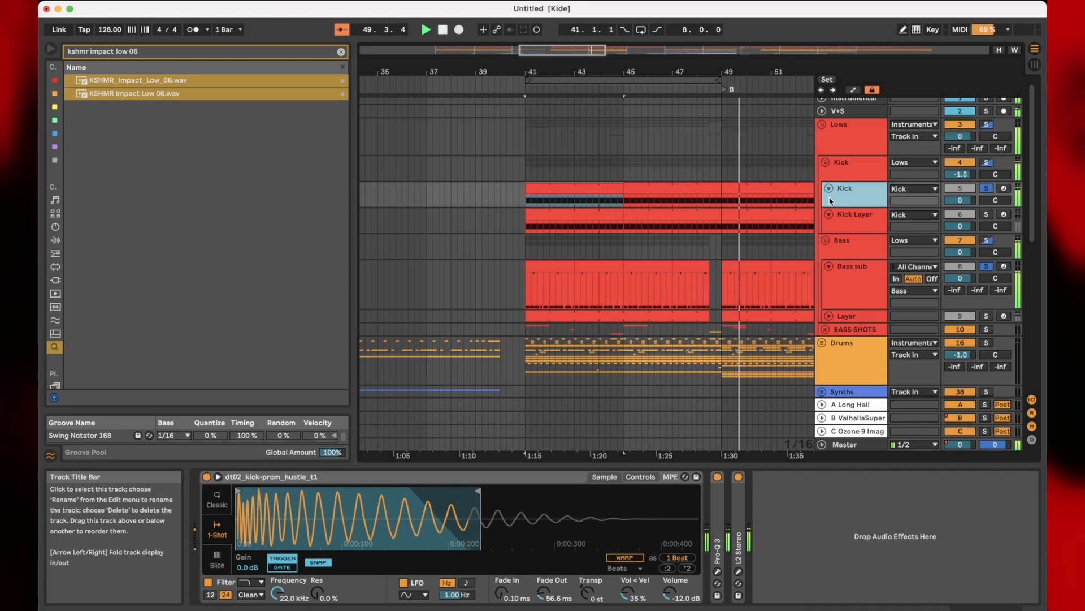
click(569, 185)
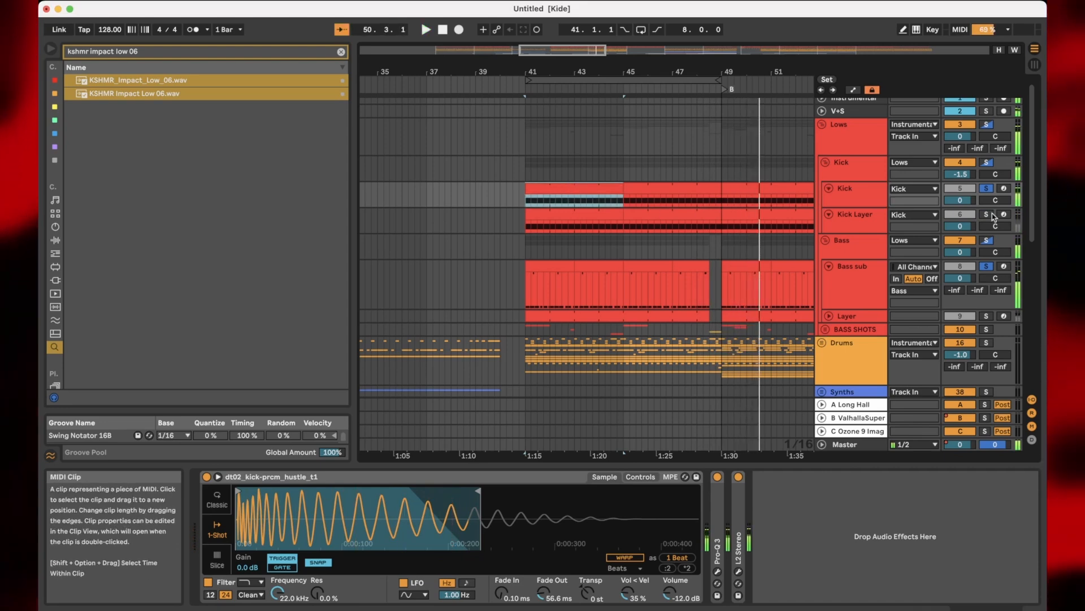
- Solo the Kick Layer track and play it from bar 41, expanding its EQ Eight and The Bag Kick sampler for inspection
click(872, 219)
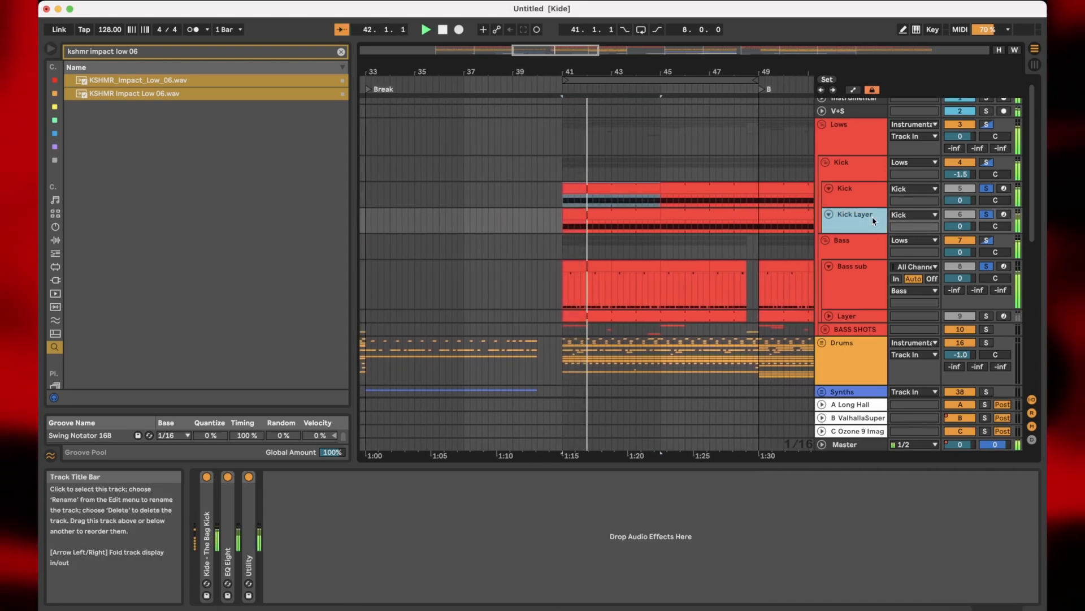
click(567, 216)
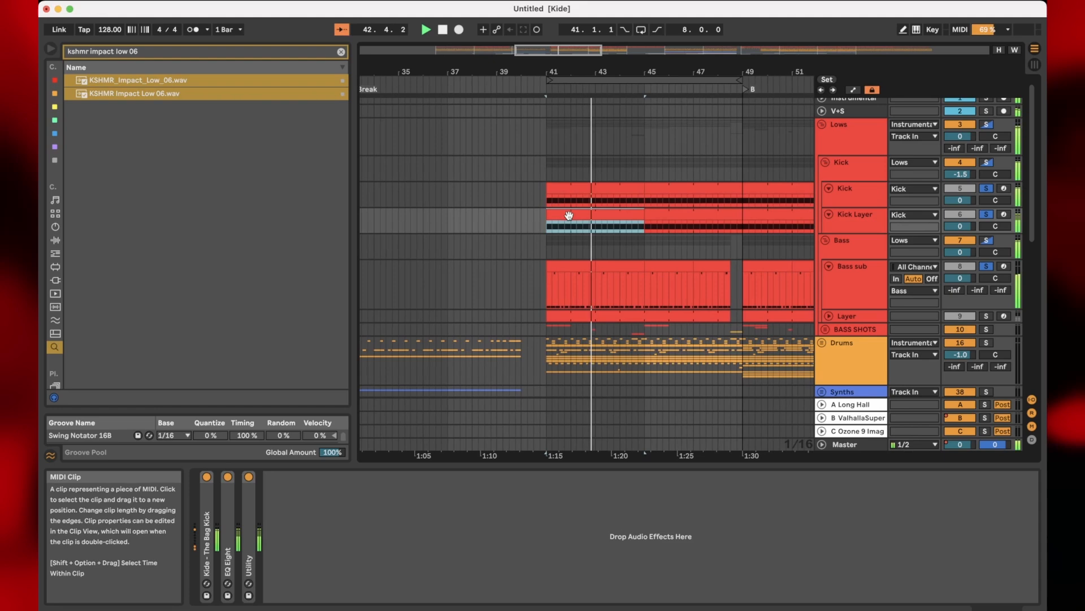
double_click(229, 556)
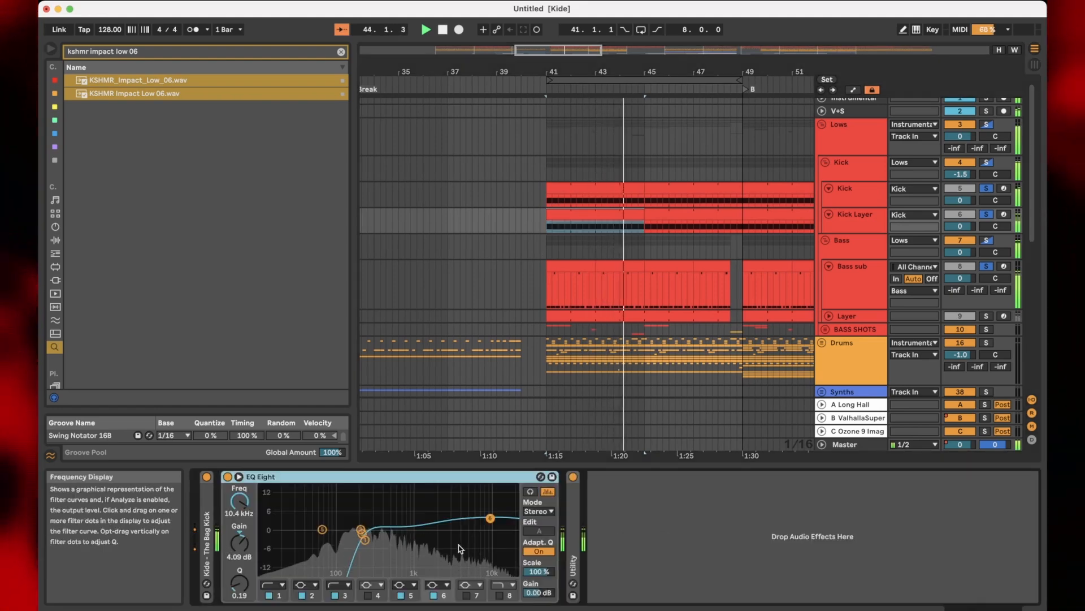
double_click(199, 558)
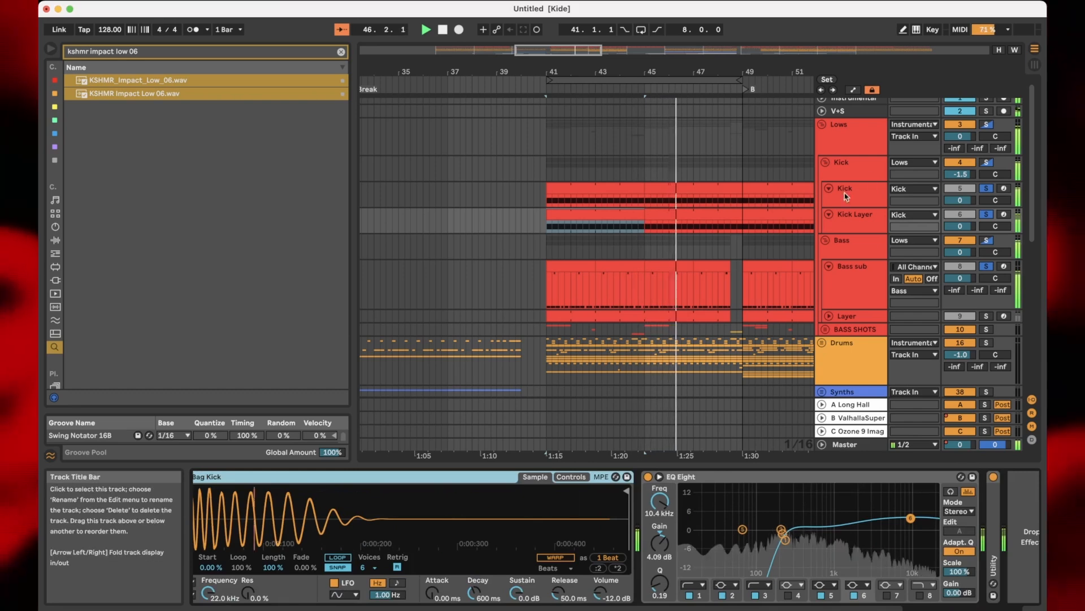
- Collapse the Kick group so its individual kick tracks are folded away
click(828, 189)
click(829, 203)
click(833, 171)
click(826, 163)
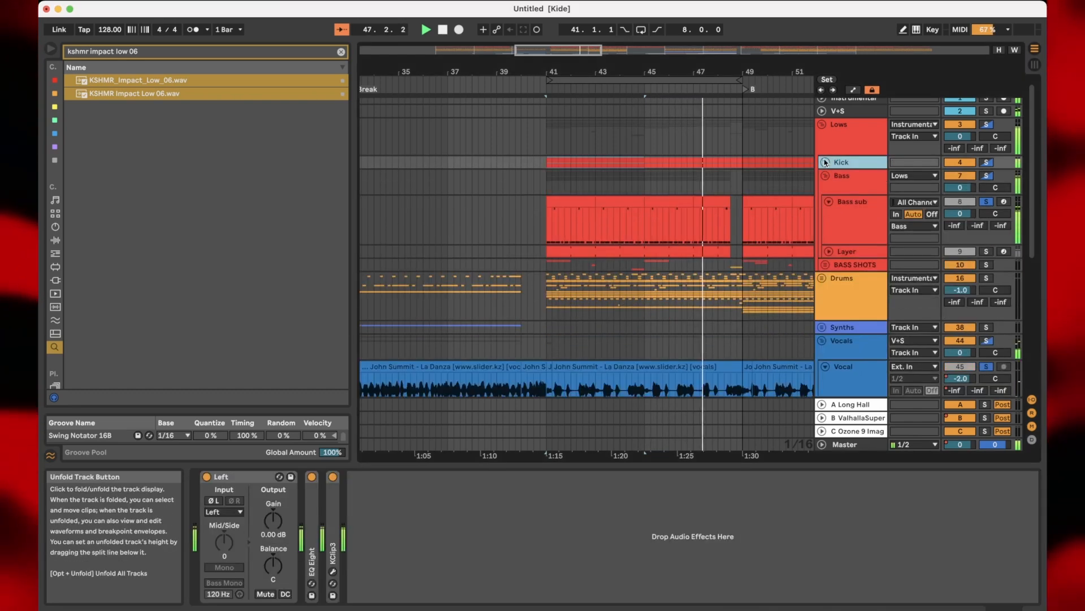
- Select the Bass sub clip at bar 41 and replay it with the kick and vocal
click(846, 184)
click(557, 202)
key(space)
key(space)
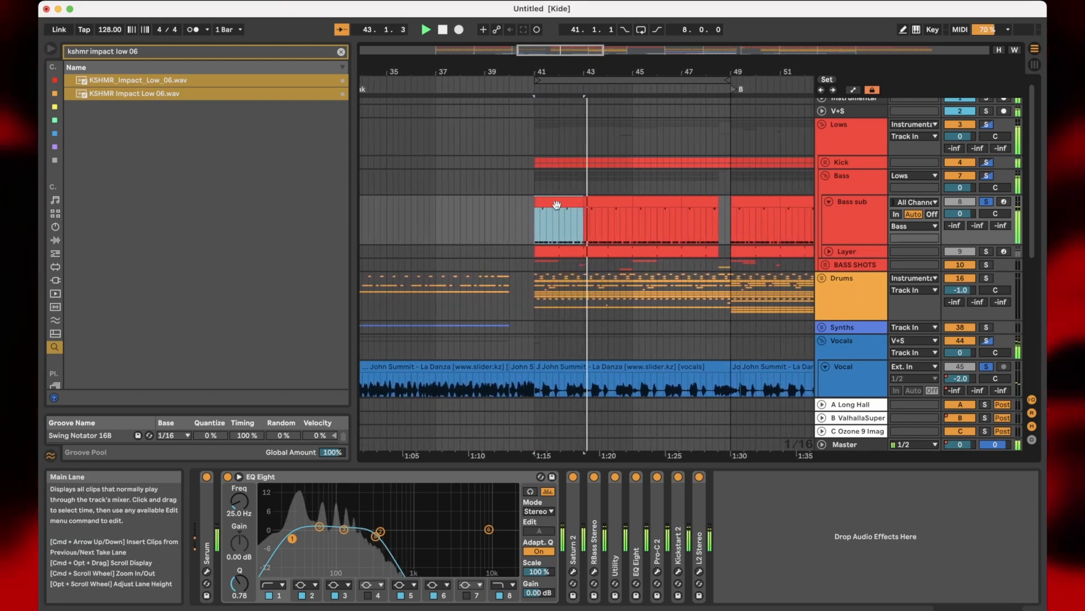
- Unfold and solo the bass Layer track, and listen to its clip with the other soloed tracks from bar 41
double_click(849, 252)
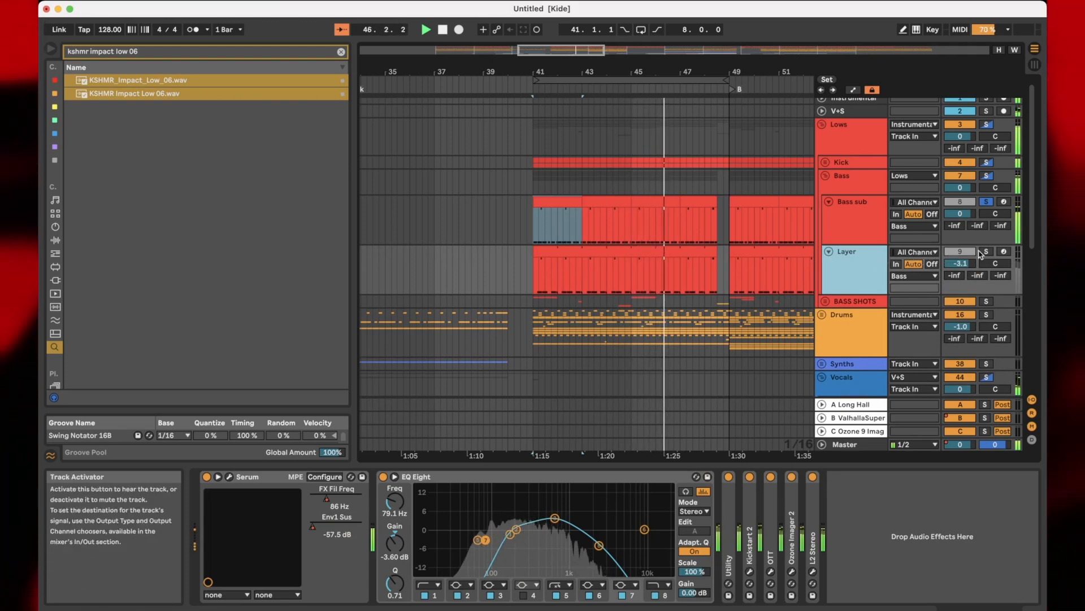
click(557, 252)
key(space)
key(space)
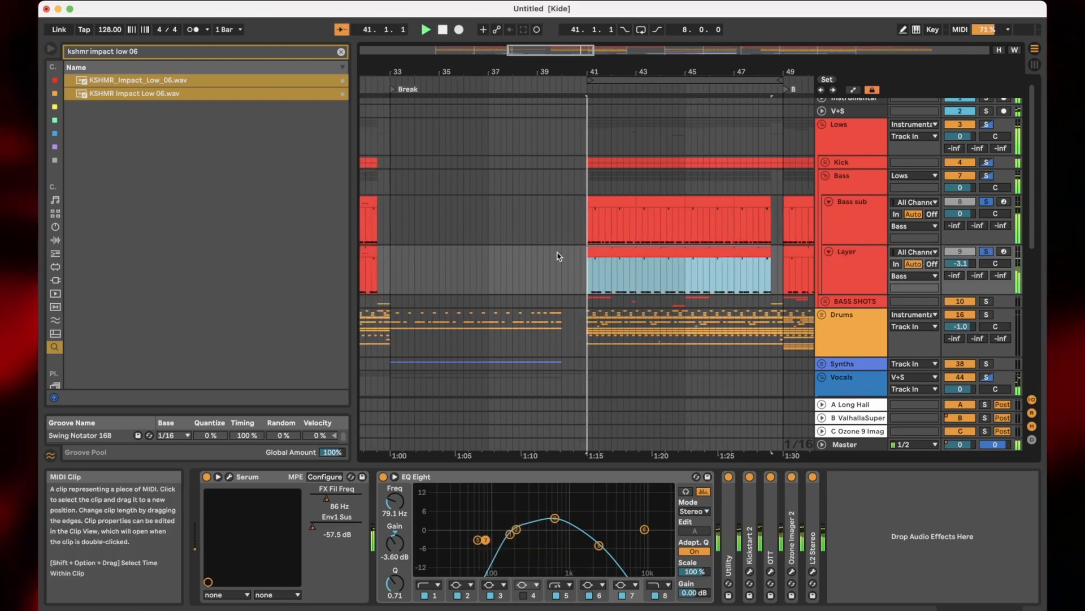
scroll(595, 264, up, 3)
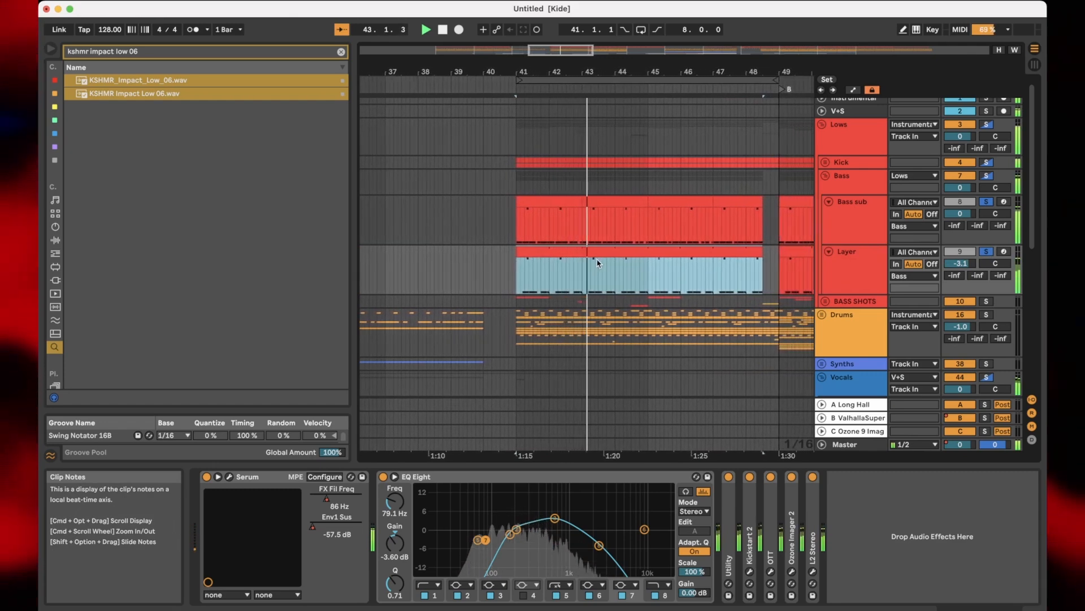
key(space)
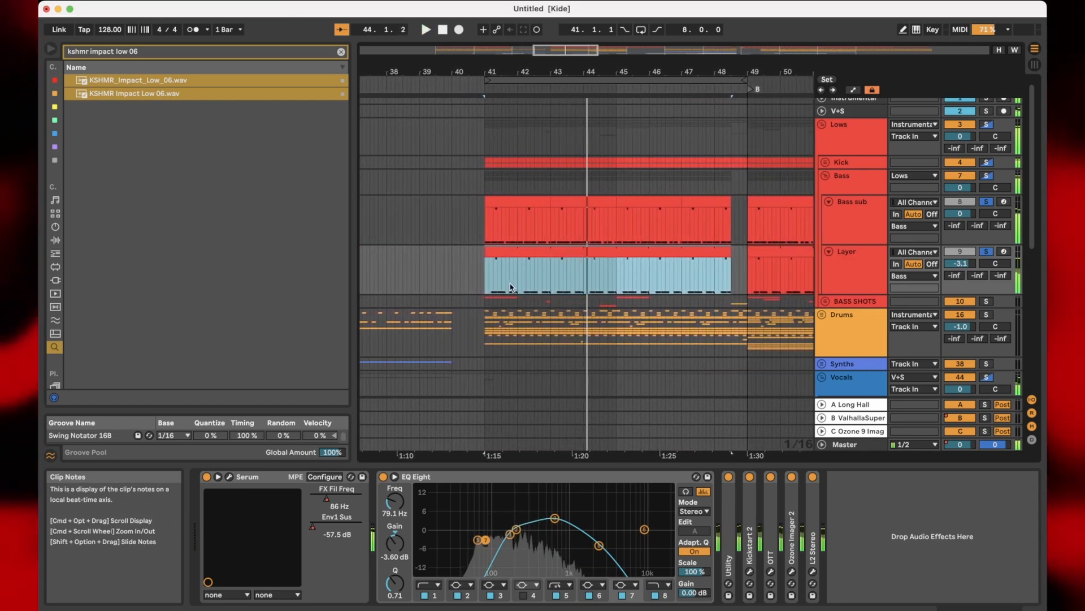
- Change the arrangement grid to 2/1 and select the Layer clip at bar 41
scroll(511, 290, up, 3)
right_click(425, 264)
click(527, 382)
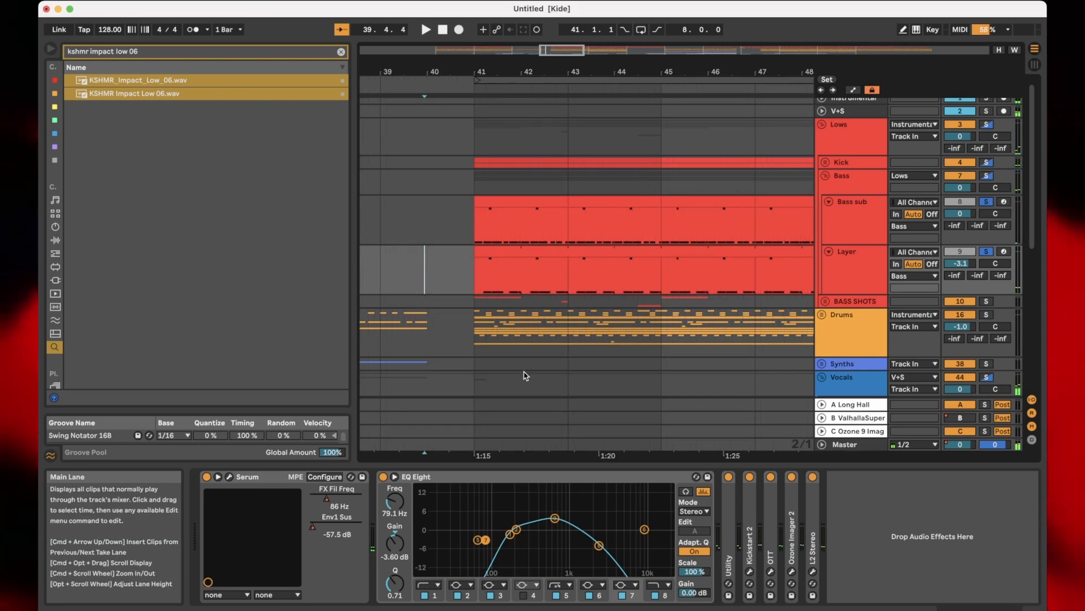
click(478, 181)
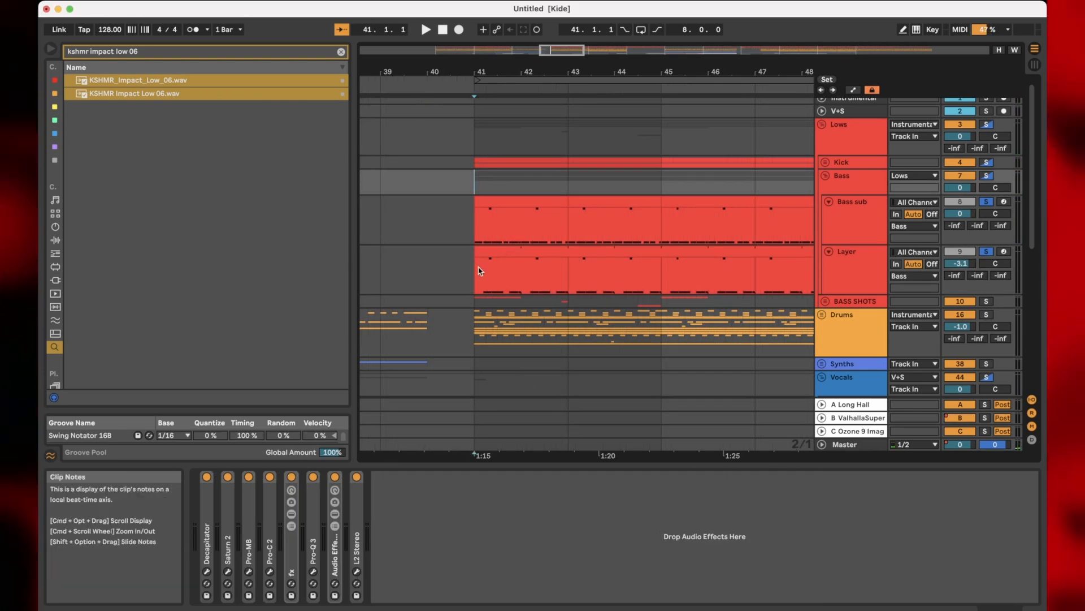
click(505, 251)
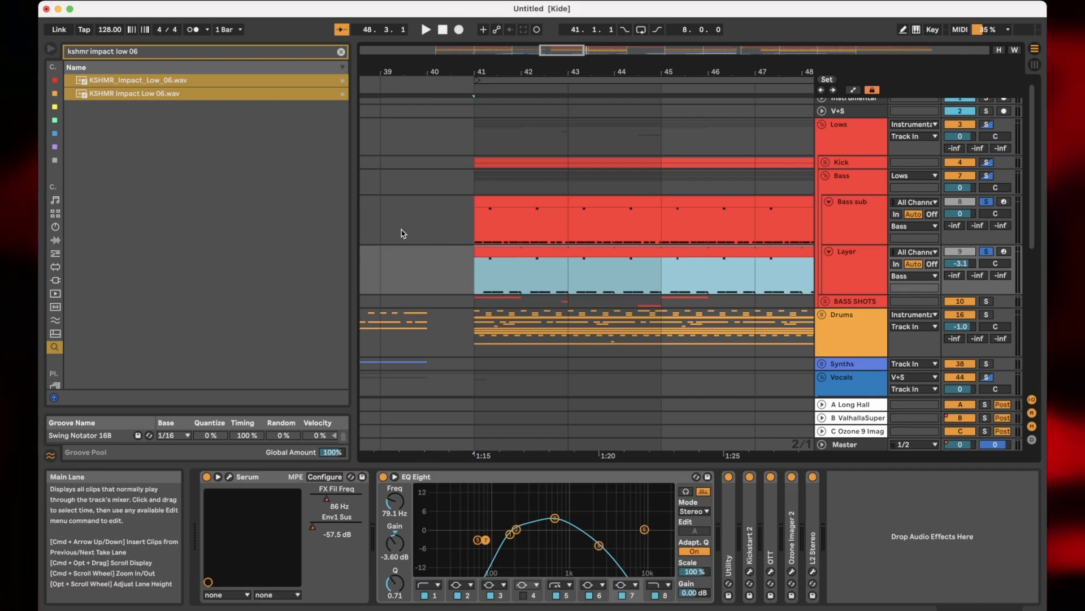
- Set the arrangement grid to 1/16 and play the Layer clip from bar 41 with the soloed tracks
right_click(402, 233)
click(498, 341)
click(503, 251)
key(space)
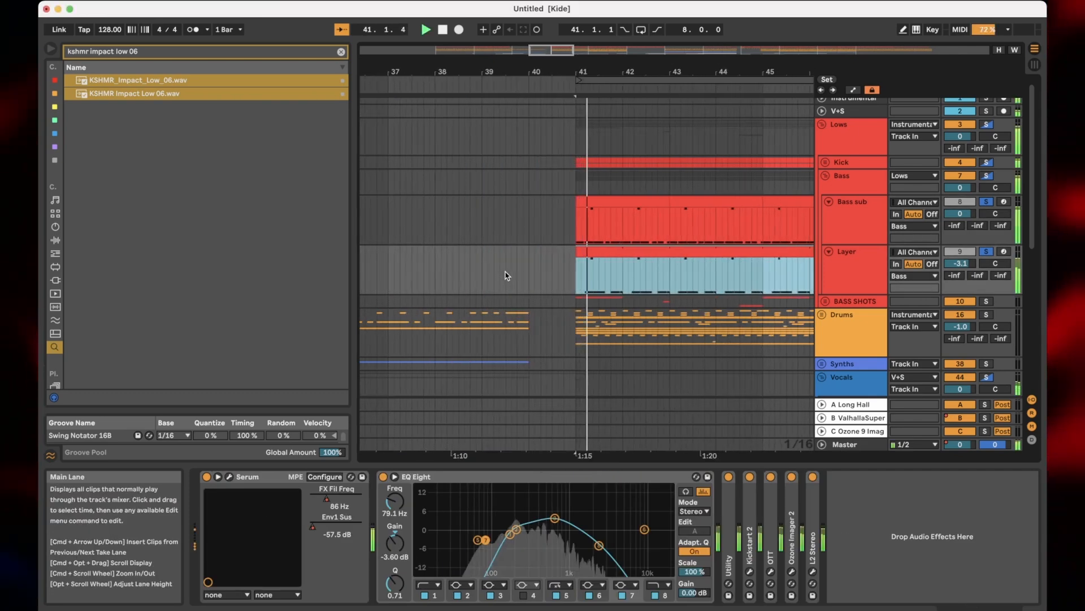
scroll(568, 283, up, 3)
scroll(572, 286, down, 5)
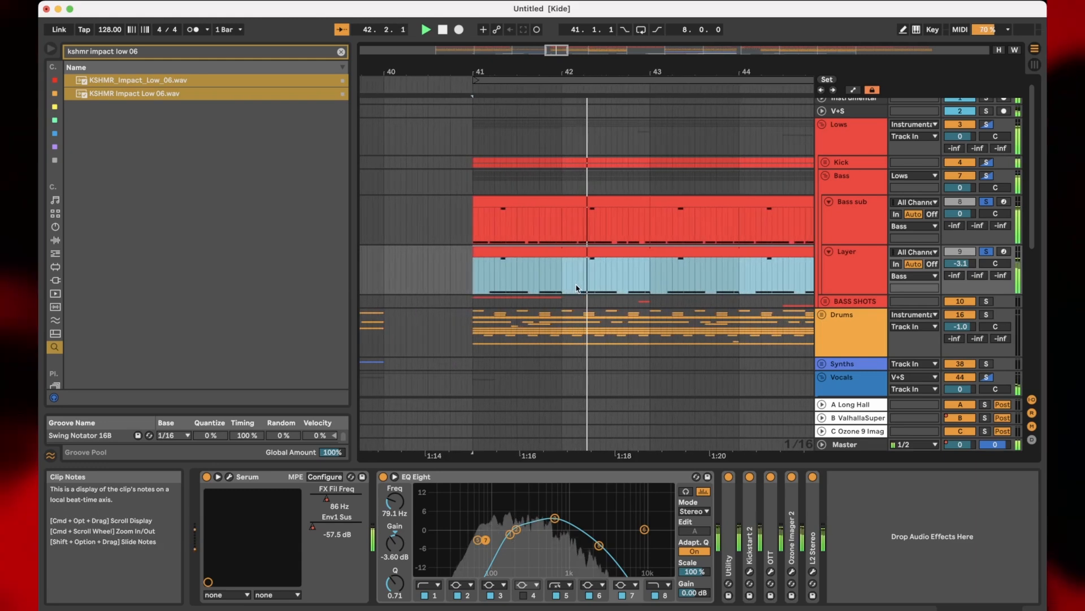
scroll(588, 263, right, 1)
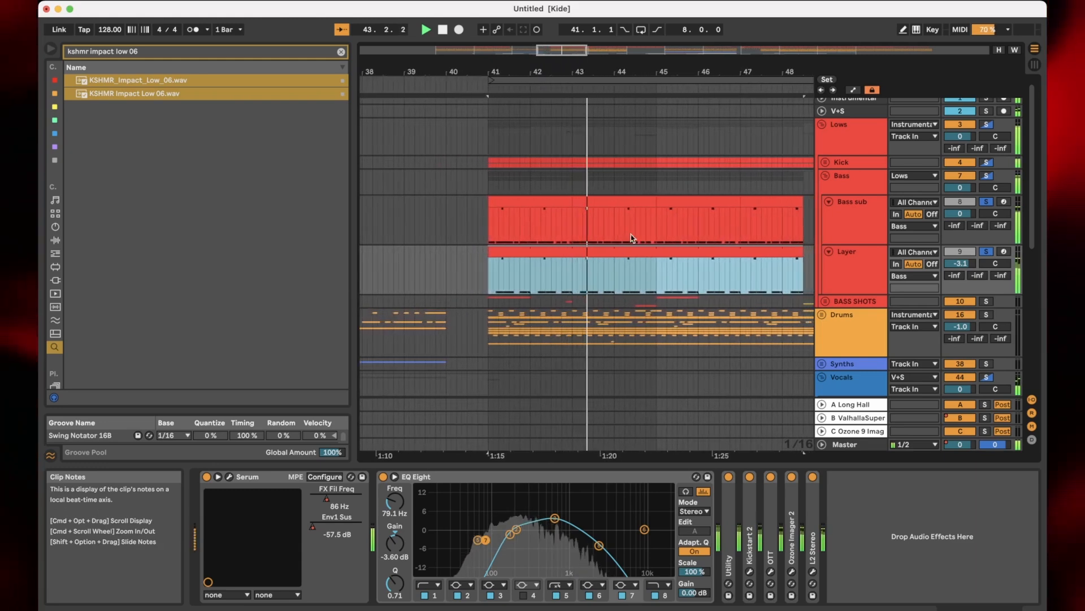
- Select the Bass sub clip, open the Layer clip's notes, examine its C#2 pattern and return to the arrangement
click(633, 200)
shift+click(492, 199)
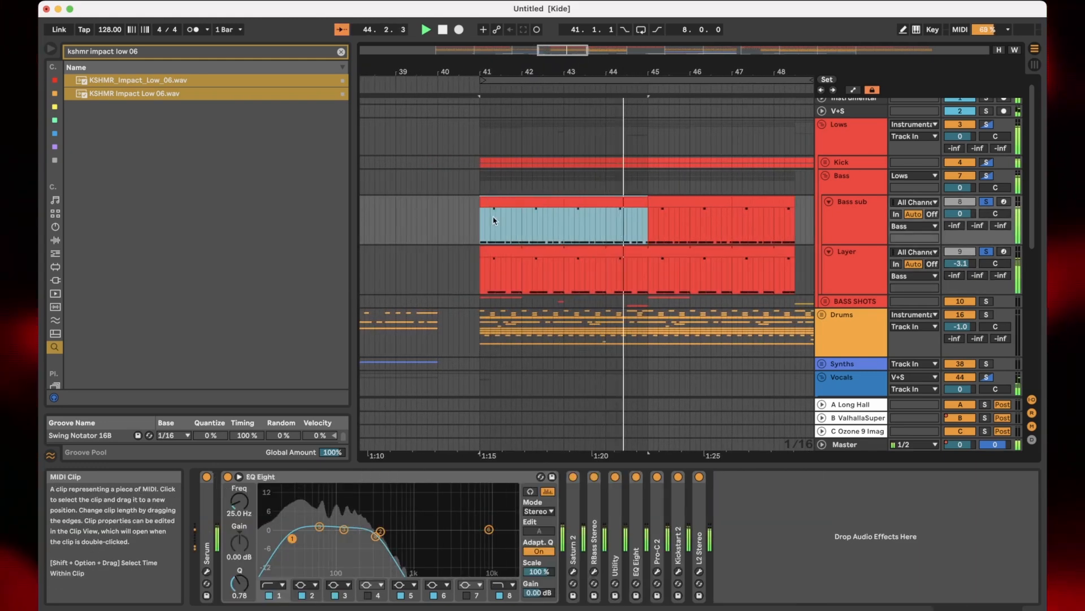
double_click(501, 249)
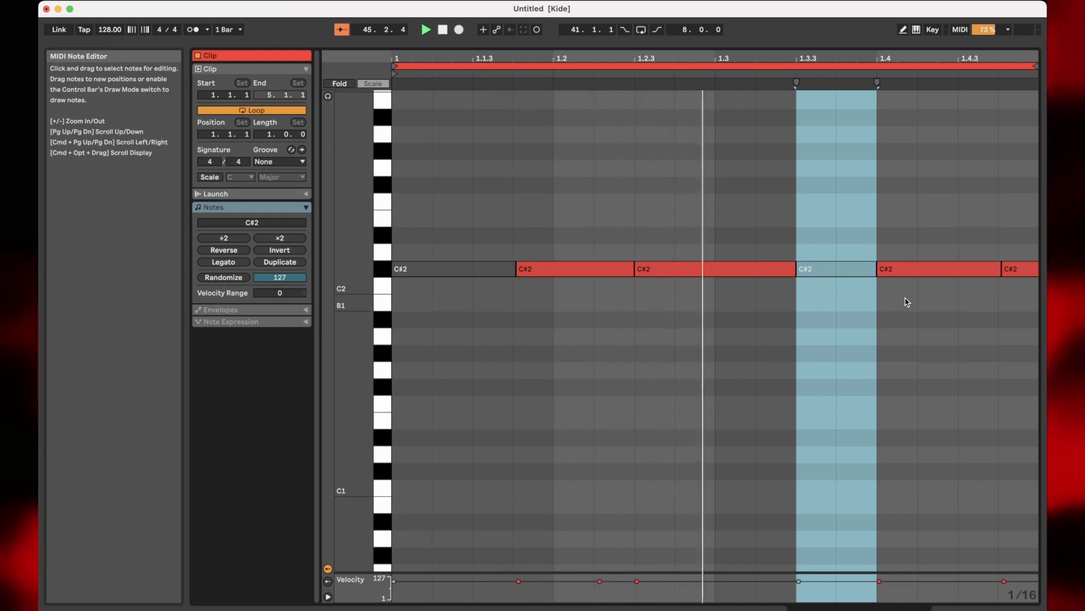
click(836, 269)
click(448, 269)
key(shift+Tab)
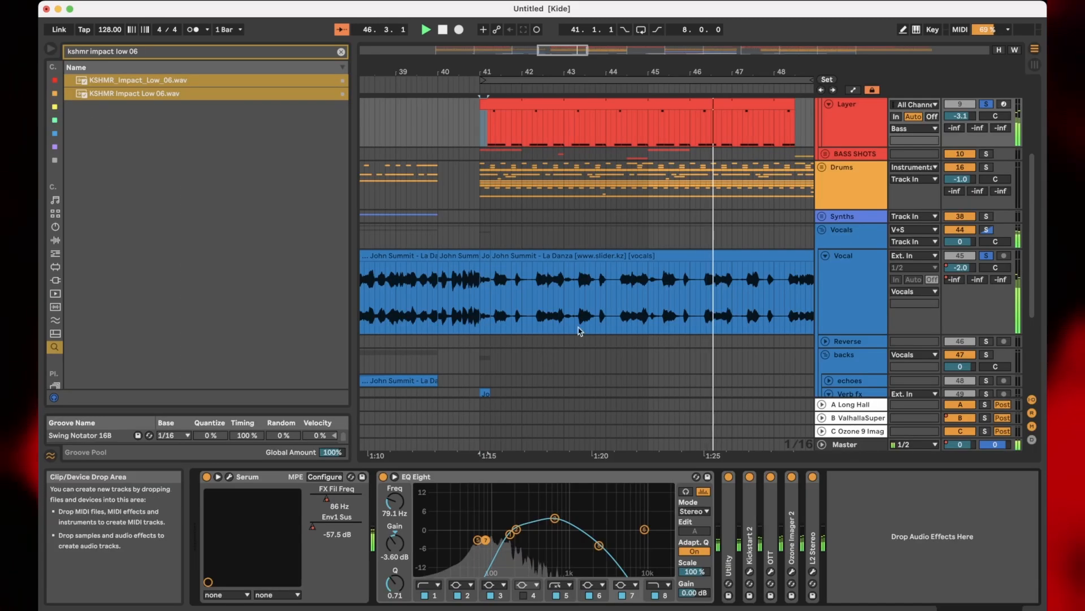
- Stop playback and fold the Bass group
scroll(565, 283, up, 3)
key(space)
click(860, 219)
click(845, 125)
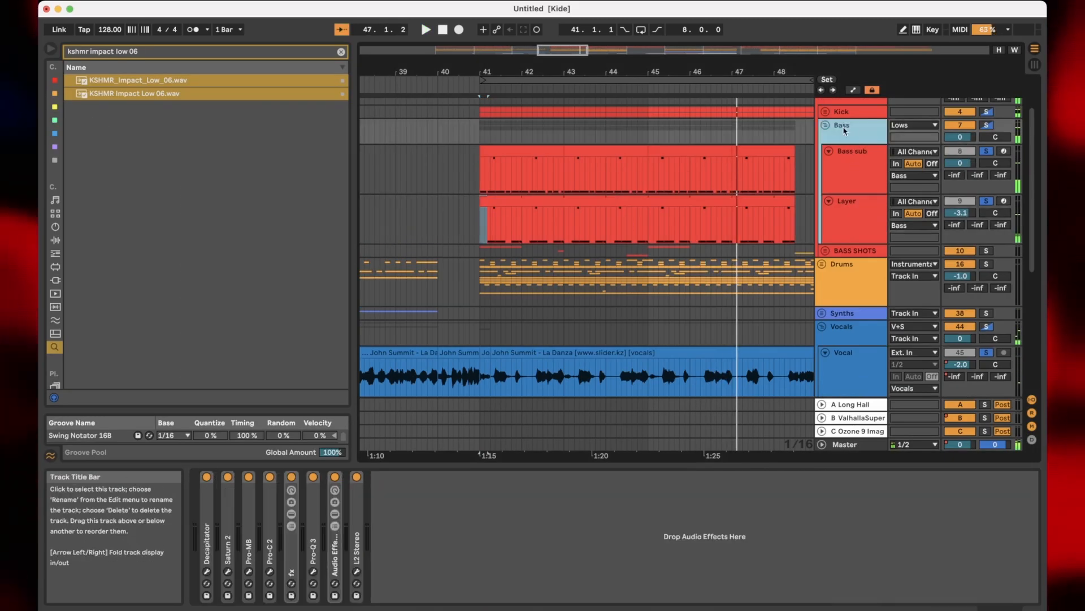
click(825, 125)
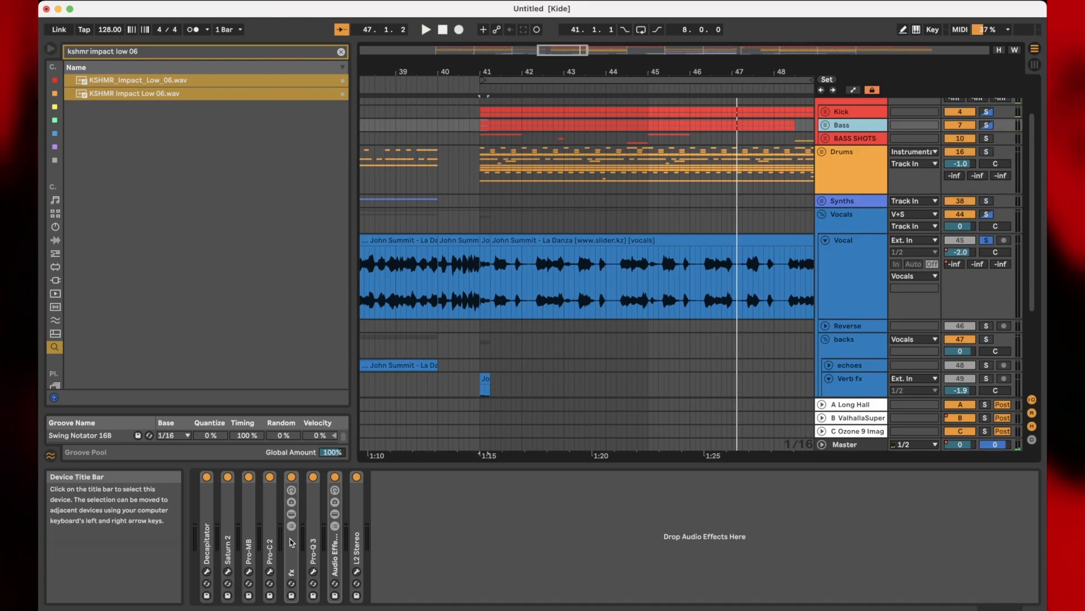
- Unfold the BASS SHOTS group and select its Growl clip at bar 41
scroll(549, 143, up, 2)
click(506, 223)
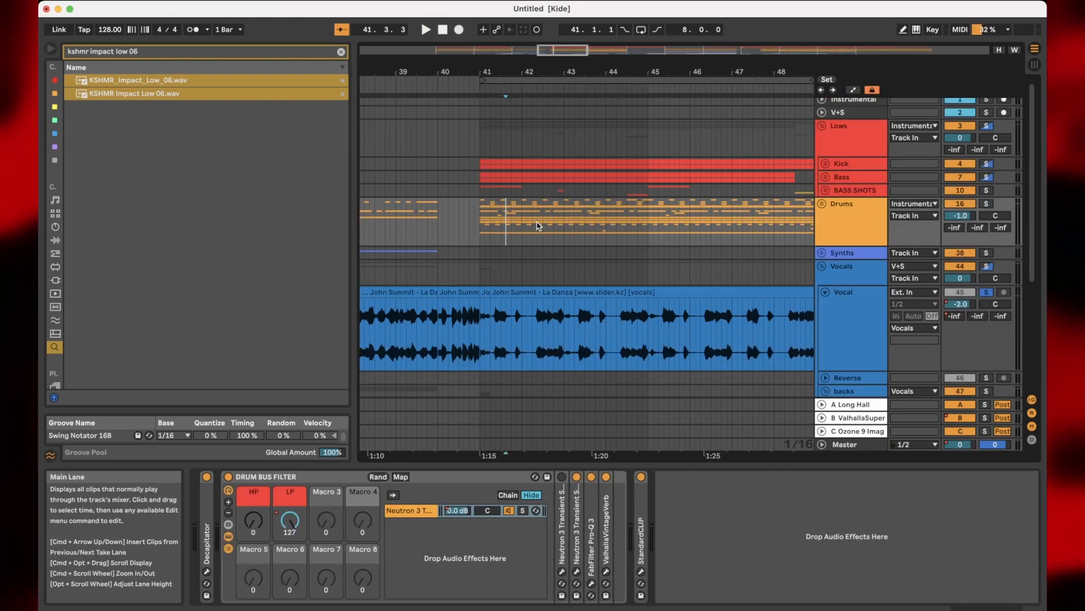
click(825, 190)
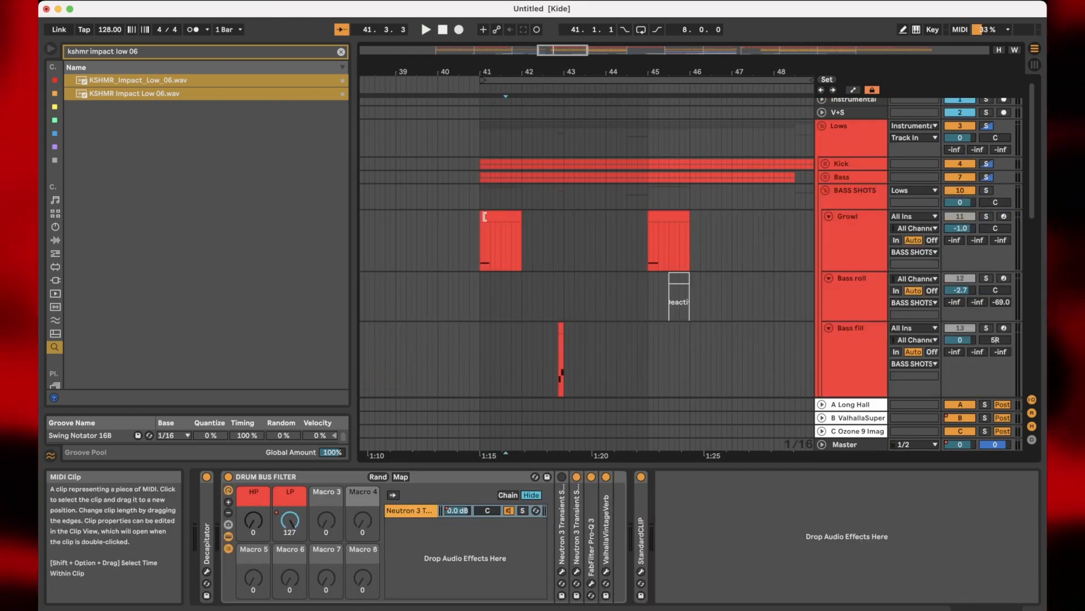
click(500, 243)
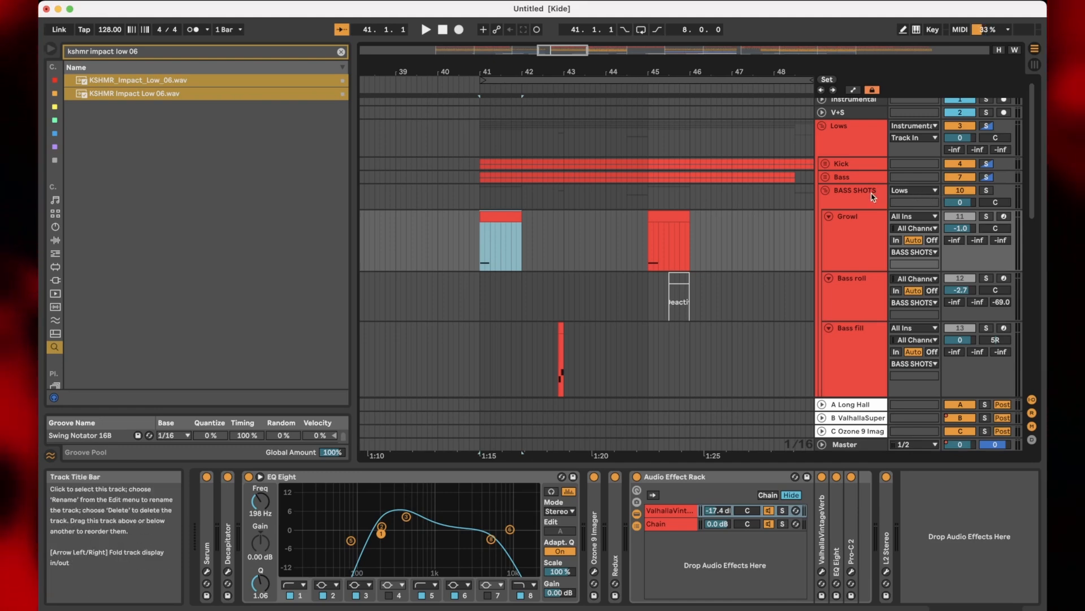
- Set the arrangement grid to 2 Bars and place the insert marker at bar 37 on the Growl track
right_click(402, 227)
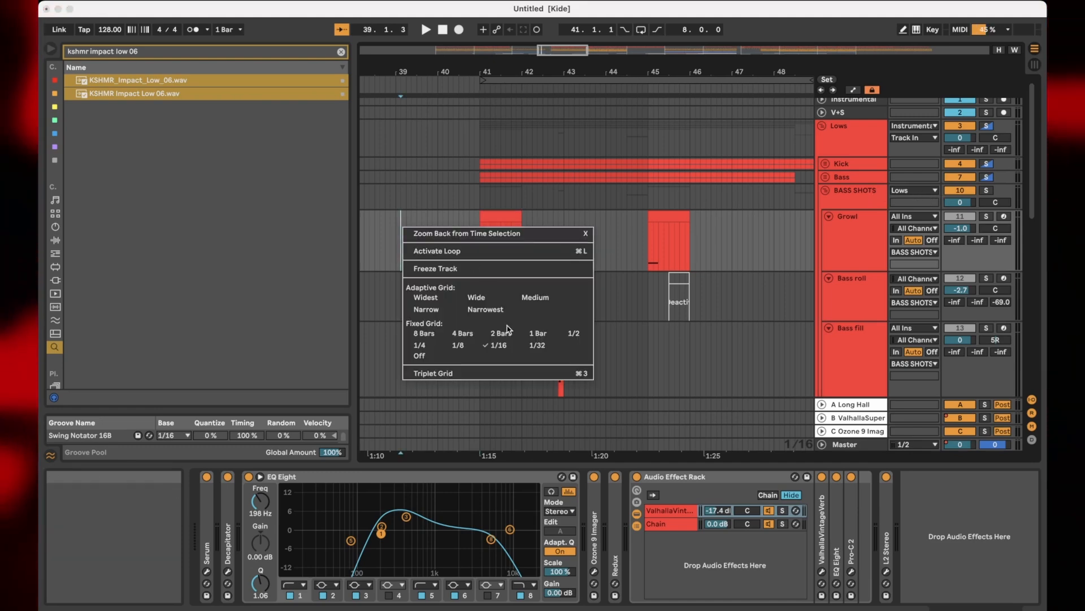
click(506, 331)
scroll(514, 228, down, 5)
click(426, 225)
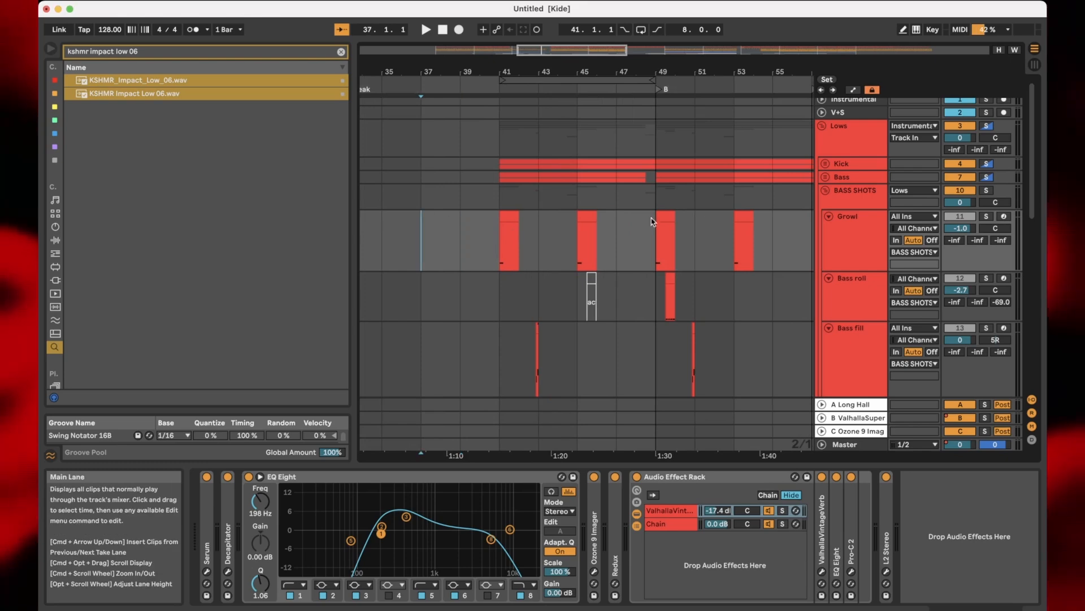
- Play the Growl clip from bar 41 and solo its track alongside the other soloed tracks
key(space)
click(637, 246)
click(660, 244)
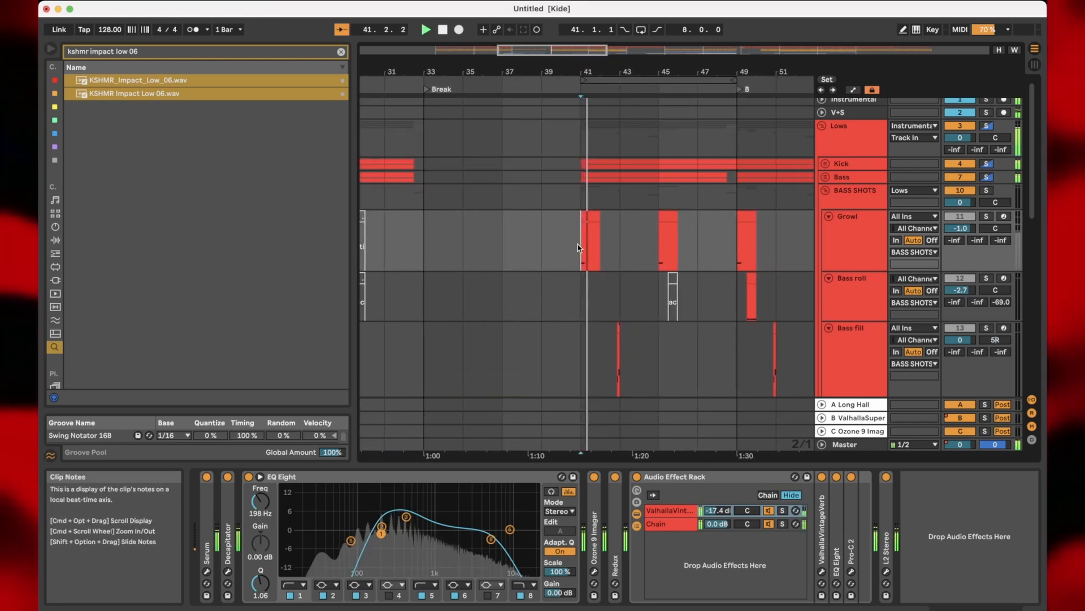
click(987, 216)
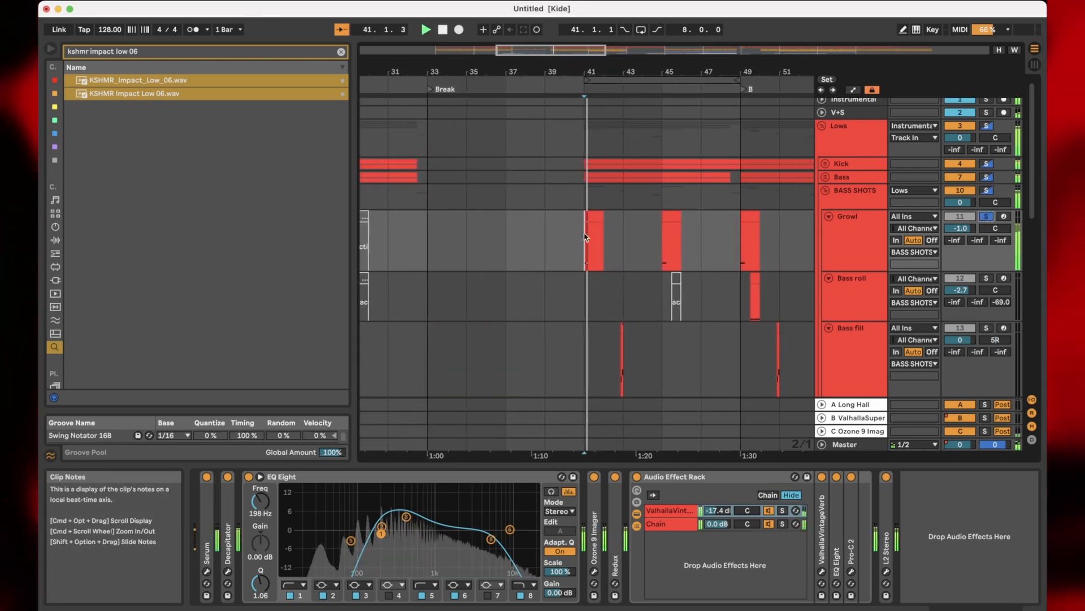
- Look over the BASS SHOTS clips during playback and add the Bass fill track to the solo
scroll(572, 281, up, 3)
scroll(640, 281, down, 3)
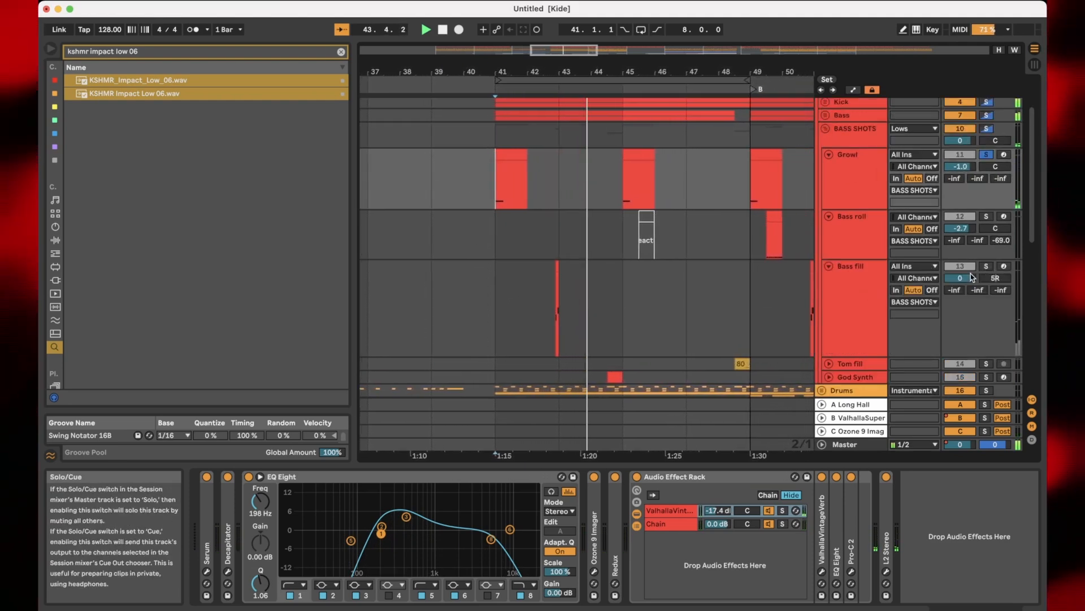
scroll(811, 322, down, 1)
super+click(986, 260)
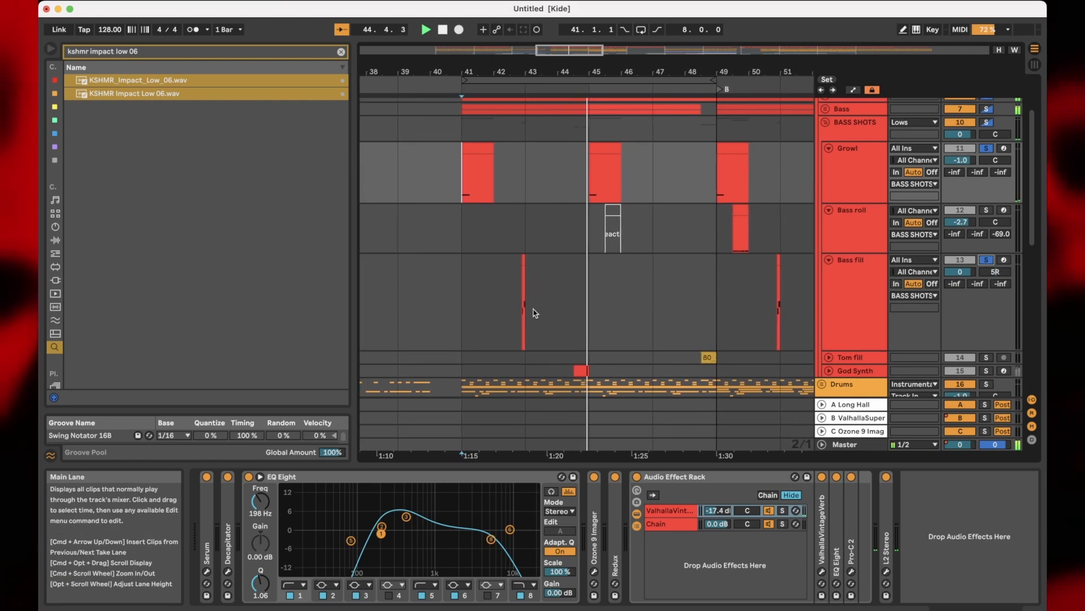
- Play the Bass fill clip just before bar 43 and add the God Synth track to the solo
click(517, 303)
key(space)
key(space)
scroll(556, 304, up, 2)
scroll(557, 304, up, 5)
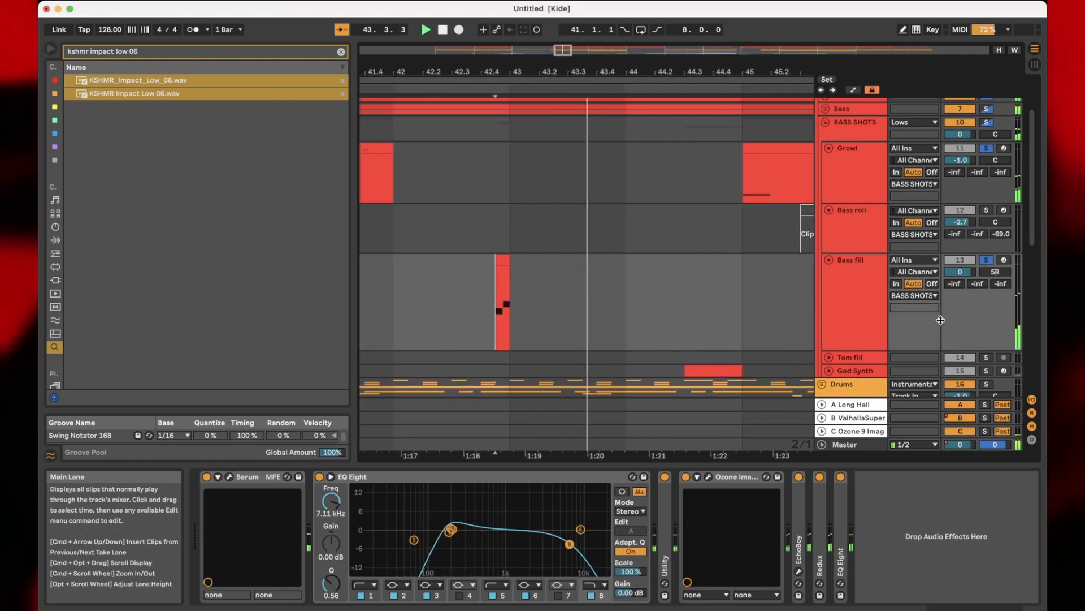
scroll(656, 274, down, 2)
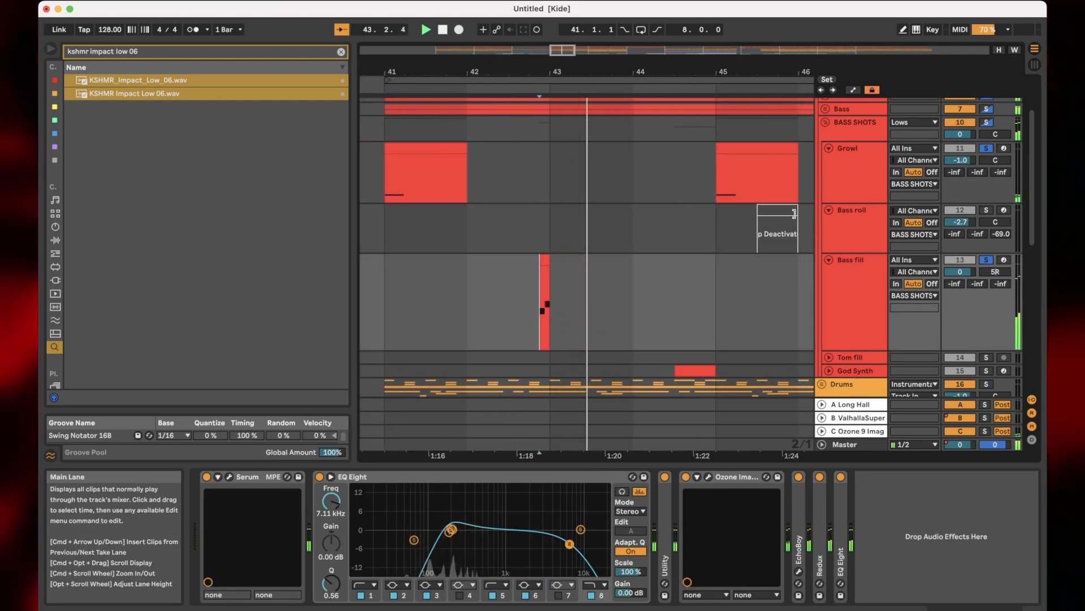
scroll(704, 264, down, 2)
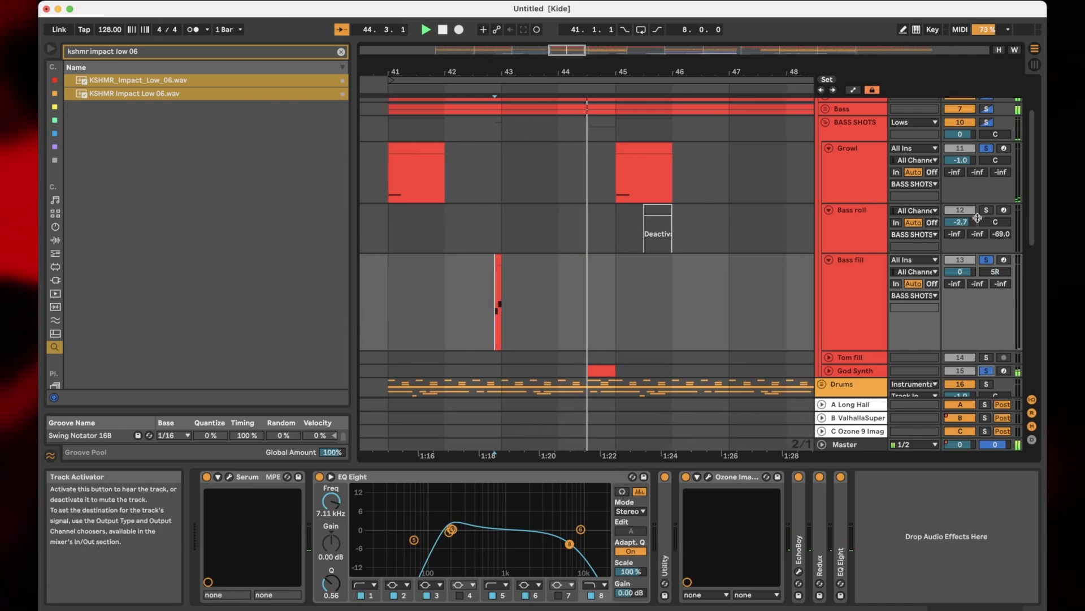
- Add the Bass roll track to the solo and fold the BASS SHOTS group
scroll(684, 247, up, 2)
click(825, 161)
scroll(637, 210, down, 4)
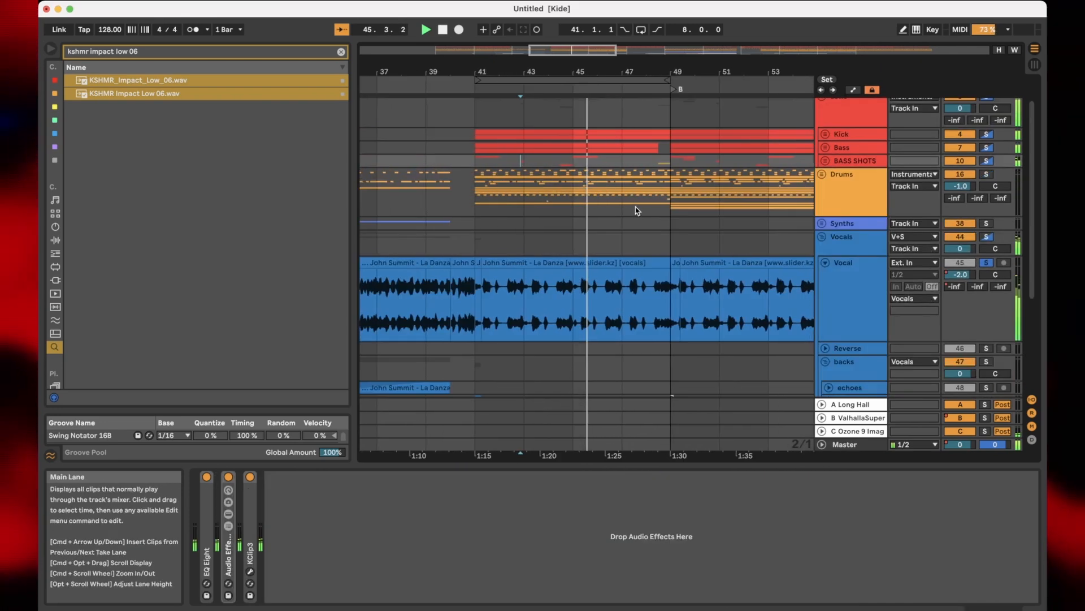
- Set the arrangement grid to 1/16 from the Drums lane
scroll(635, 204, left, 2)
scroll(633, 202, right, 2)
right_click(597, 189)
click(693, 294)
scroll(652, 201, up, 5)
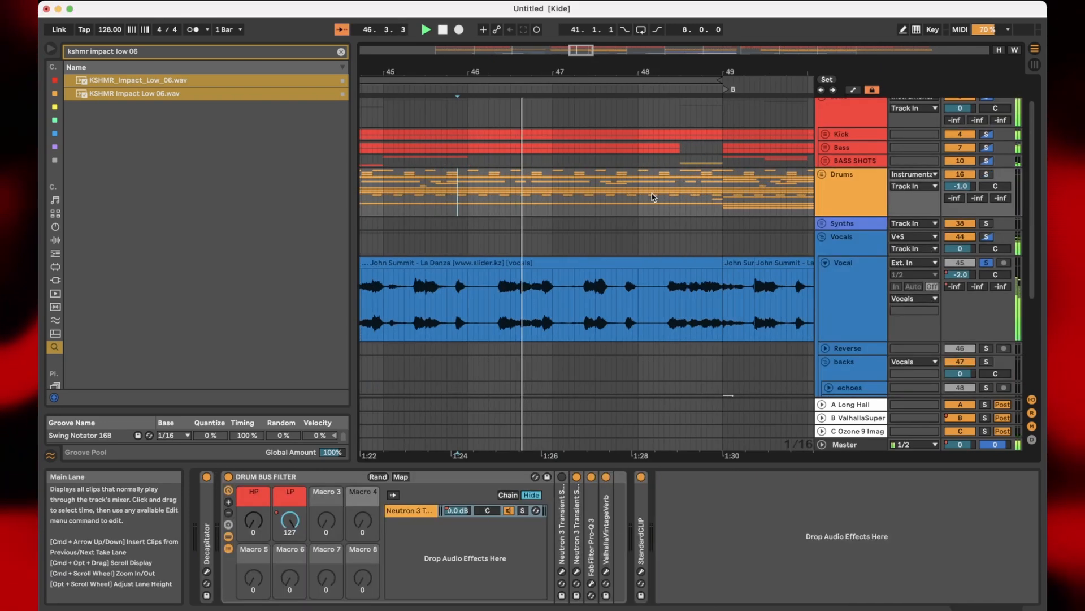
- Unfold the BASS SHOTS group, then select the Tom fill clip before bar 49 and enlarge and solo its track
click(826, 161)
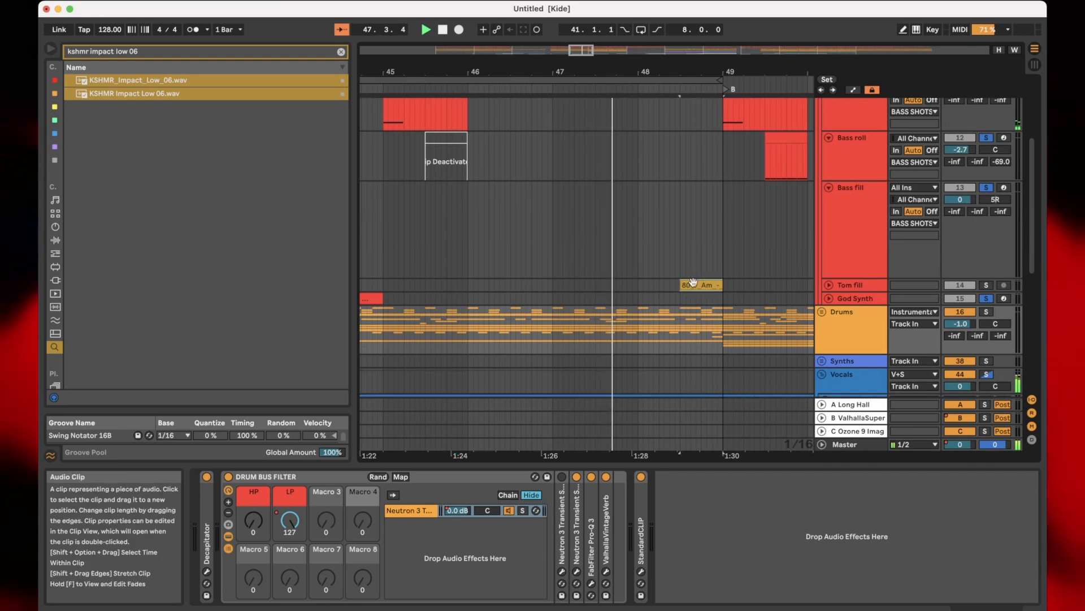
click(693, 282)
drag(868, 291, 869, 340)
click(986, 287)
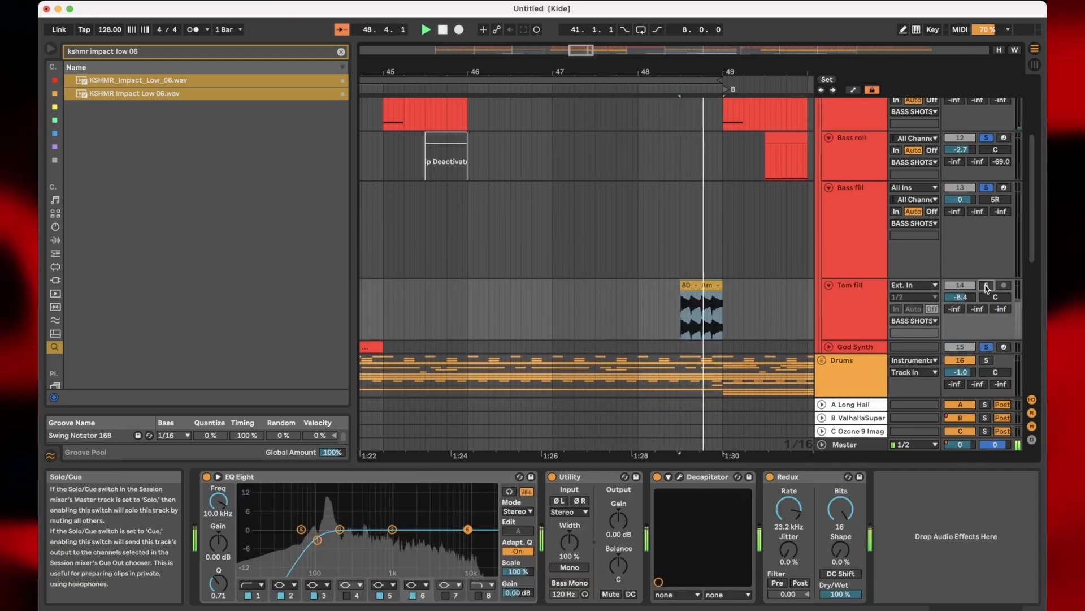
- Play the Tom fill clip from just before its start with the soloed tracks
click(676, 312)
key(space)
key(space)
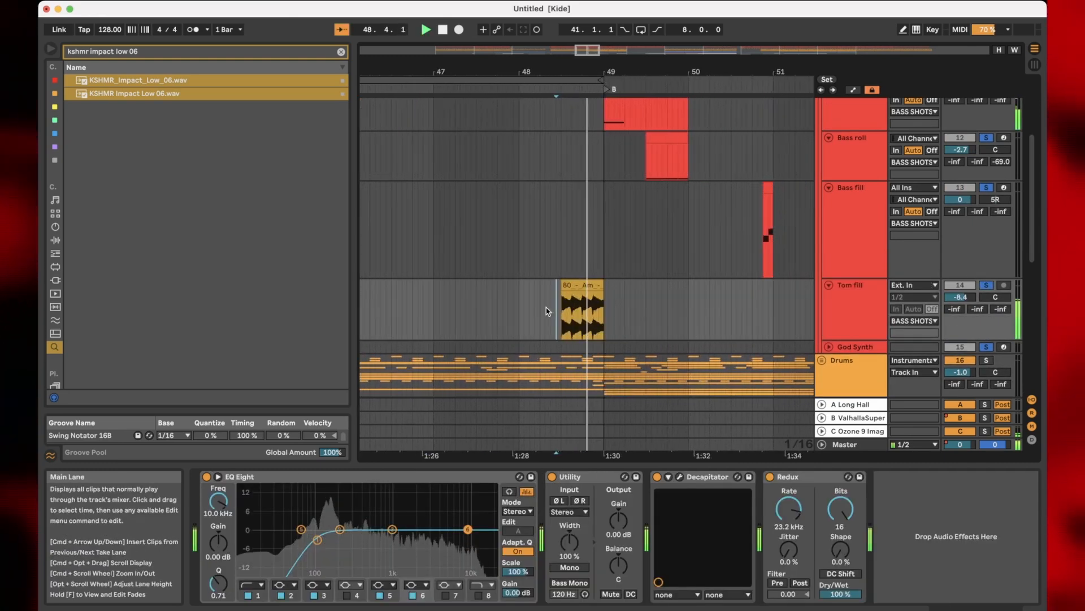
- Highlight the Bass group's gap before bar 49 and play the Tom fill clip from 48.3
scroll(496, 308, up, 4)
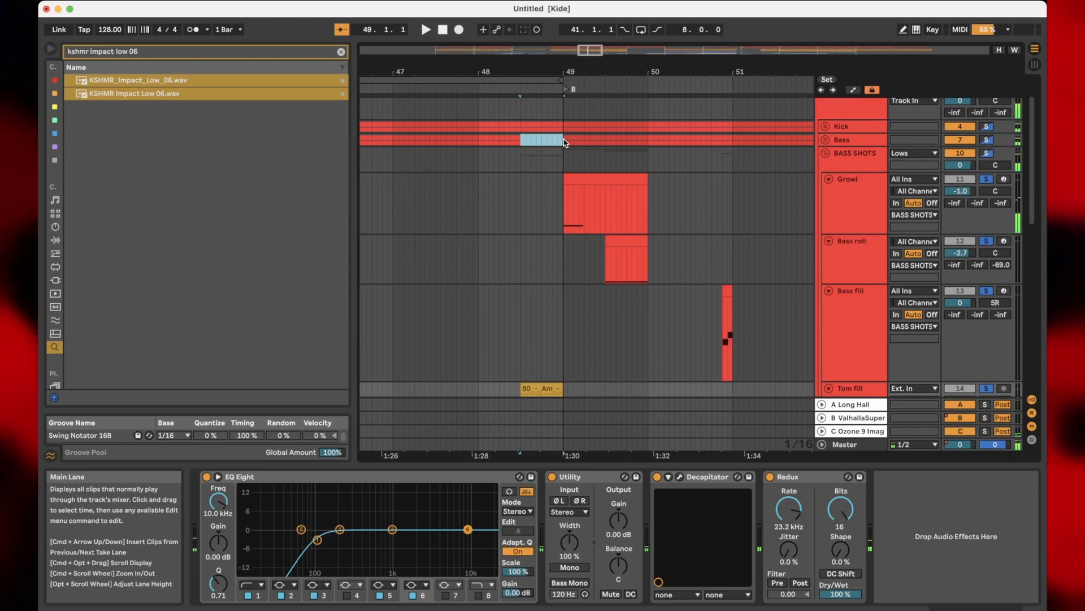
key(Delete)
scroll(525, 271, down, 2)
click(518, 381)
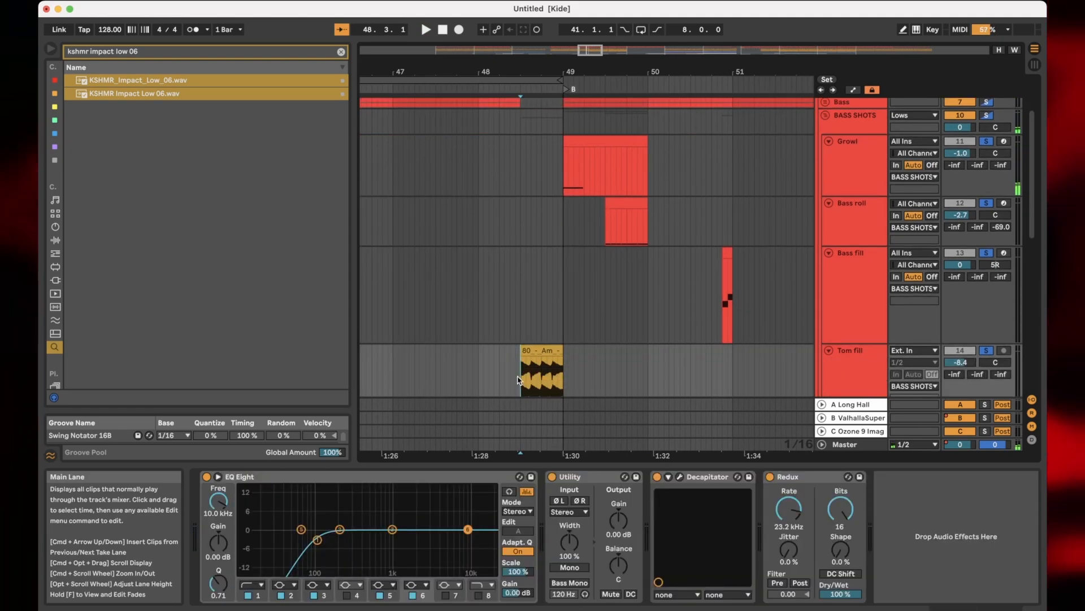
key(space)
scroll(516, 375, down, 4)
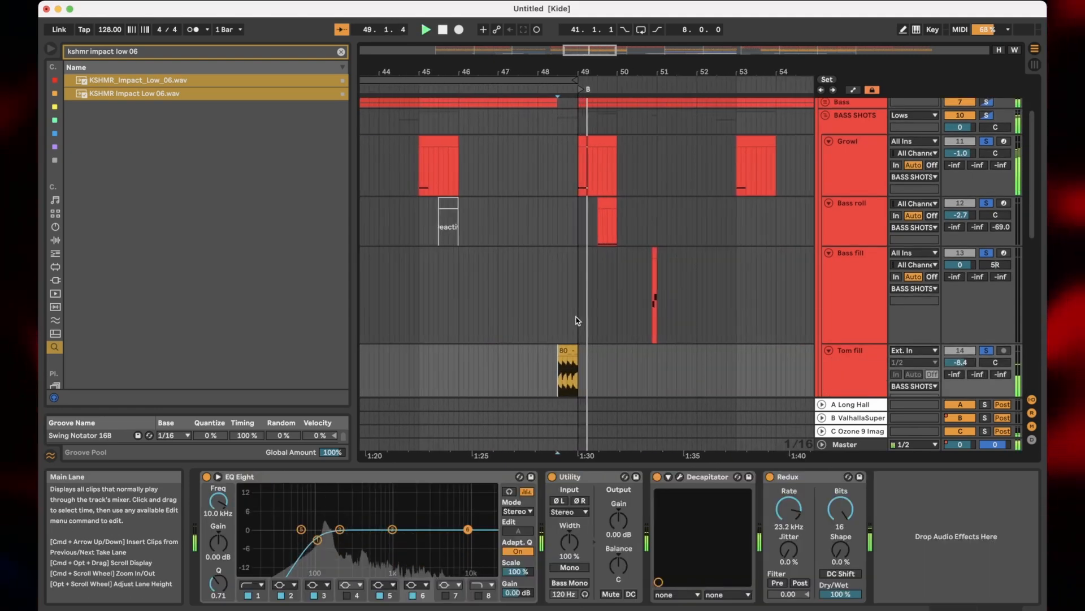
- Select the Bass roll clip in bar 49 and play it with the soloed tracks
click(568, 212)
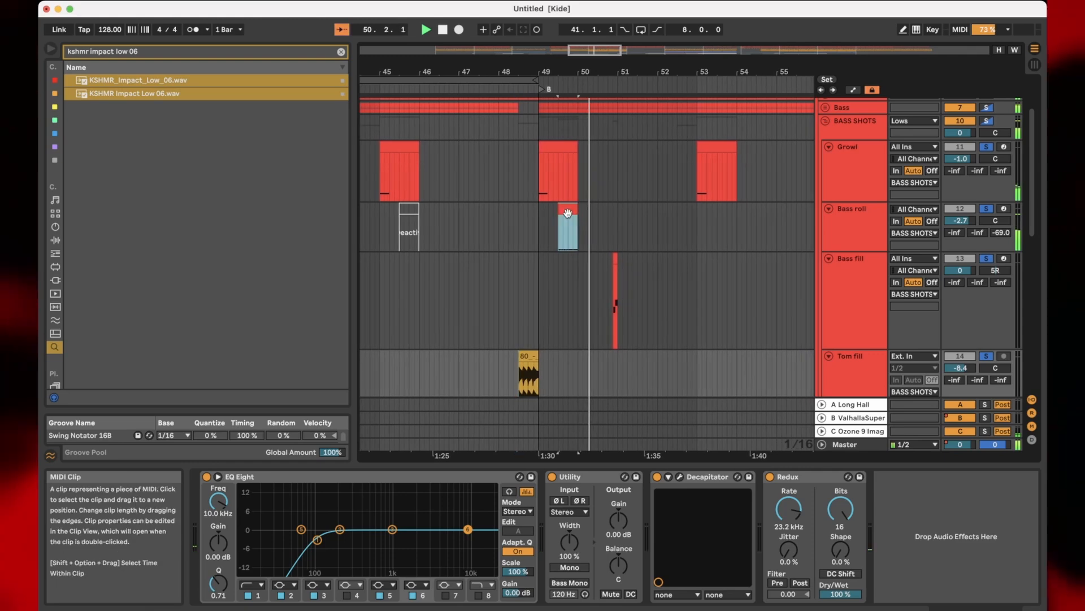
key(space)
key(space)
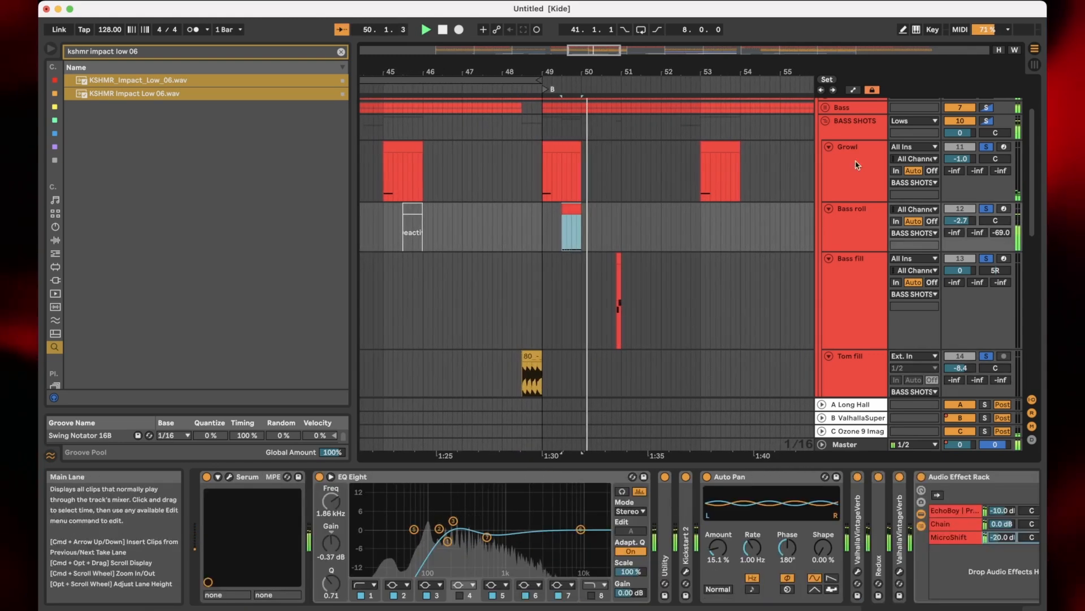
- Fold the BASS SHOTS group and set the arrangement grid to 2 Bars
click(823, 124)
click(825, 121)
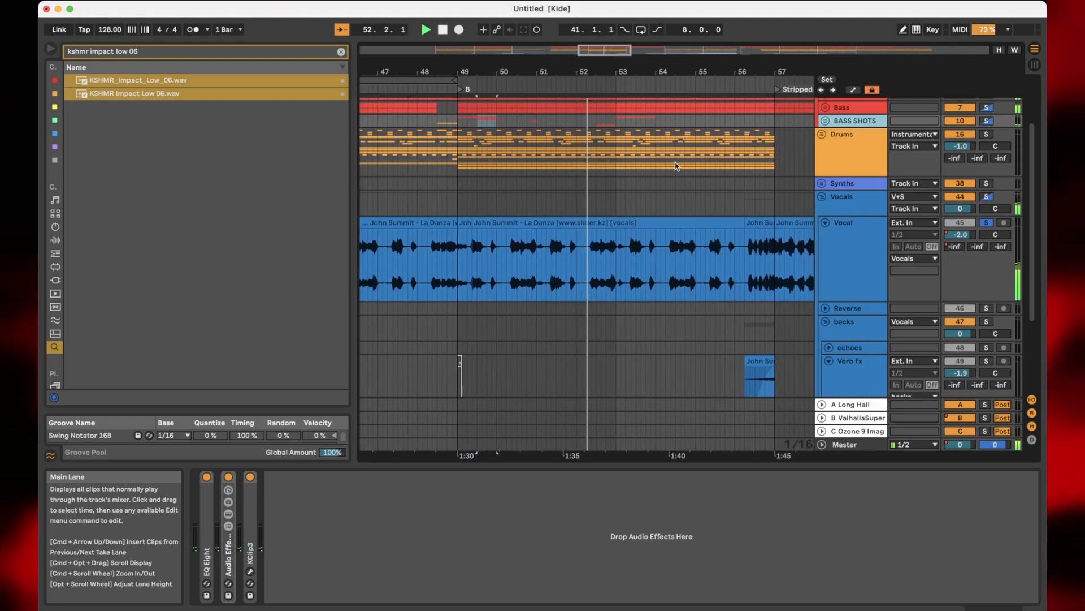
right_click(629, 173)
click(722, 261)
scroll(677, 155, down, 5)
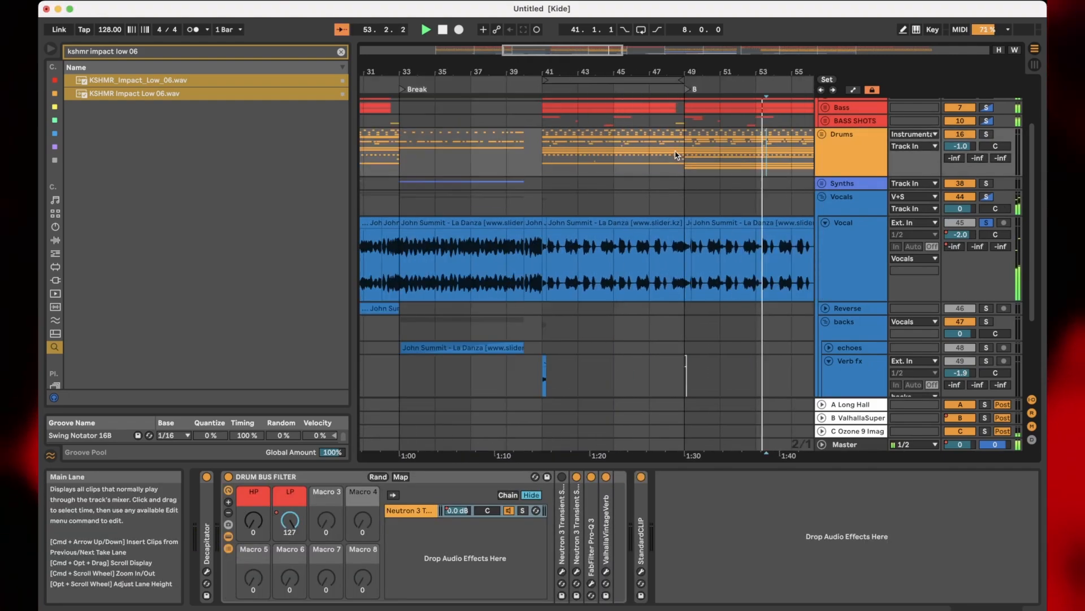
- Unfold the Drums group, solo the Acoustic top track and play it from just before bar 41
click(822, 134)
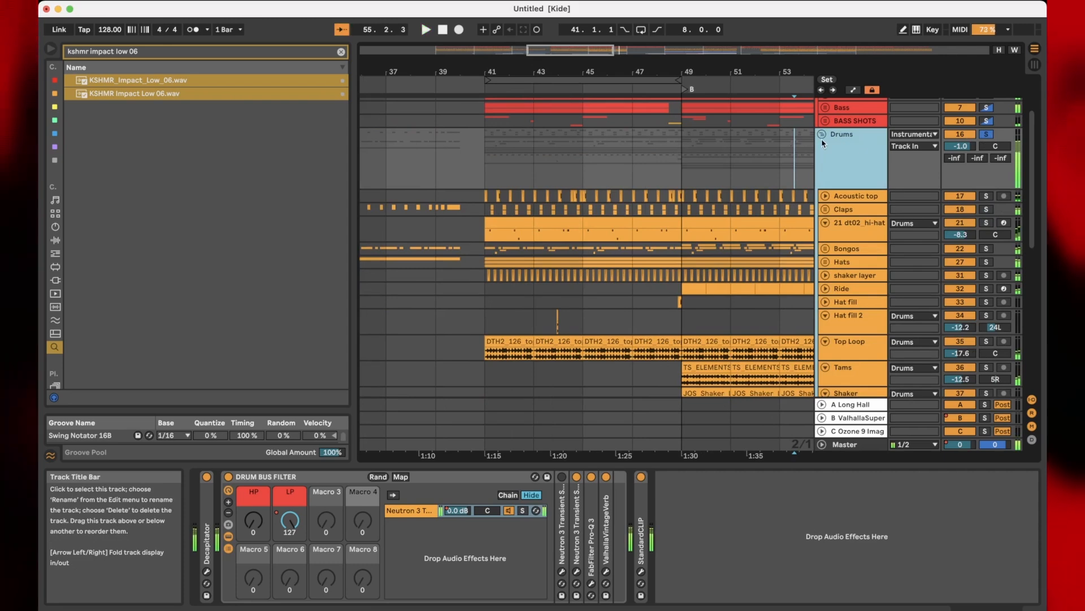
click(823, 136)
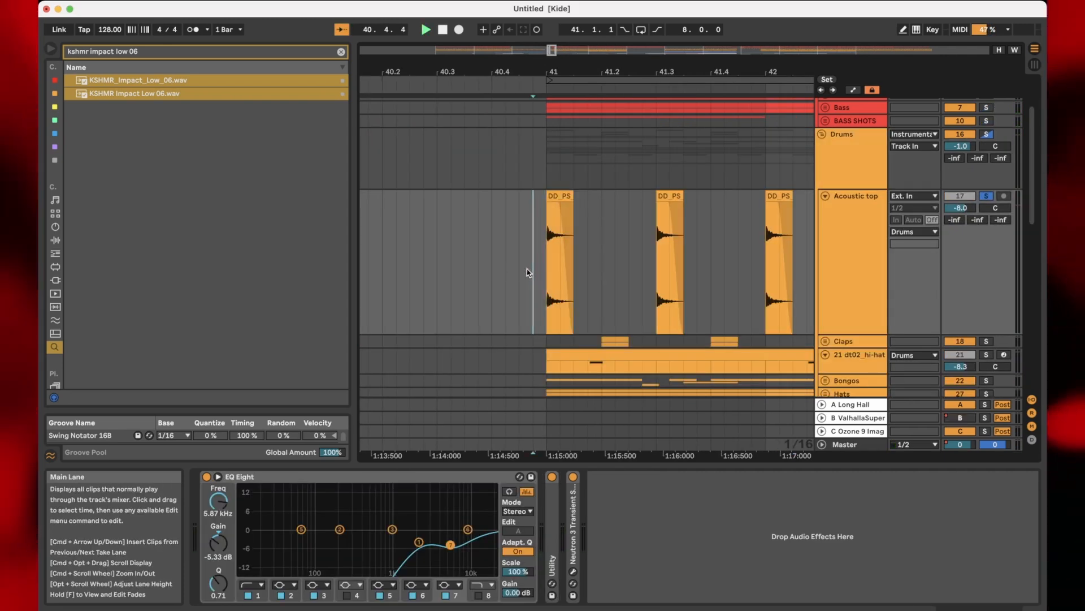
scroll(527, 272, down, 5)
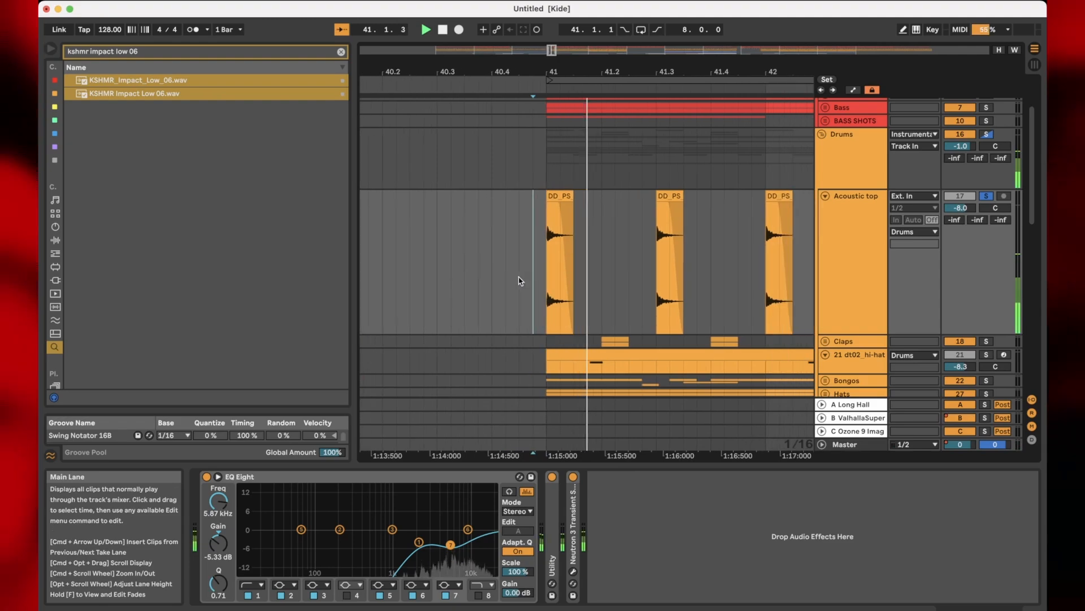
scroll(610, 226, up, 2)
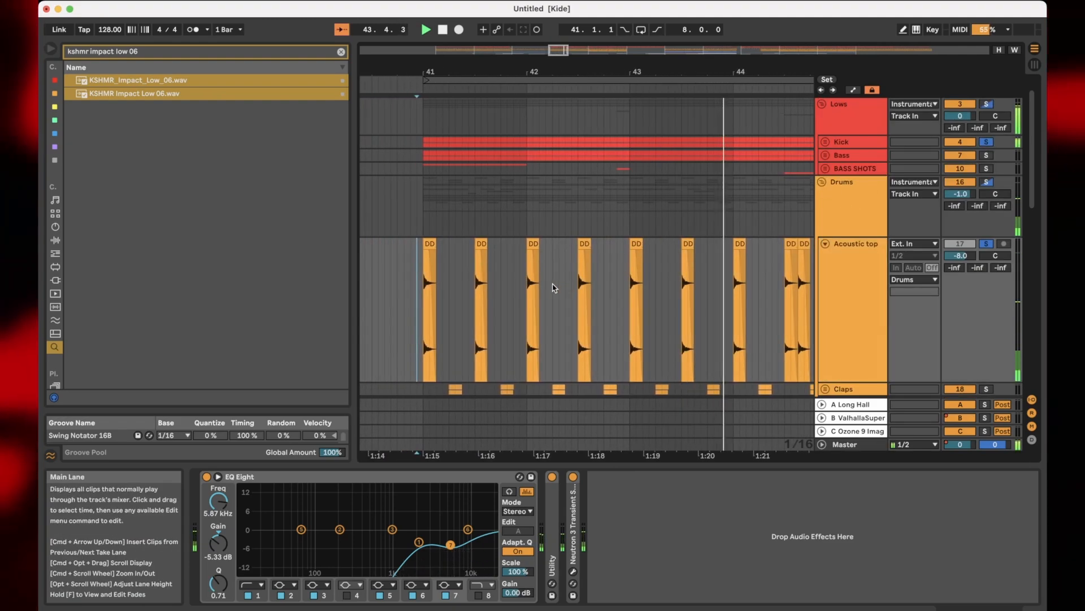
- Examine the Acoustic top hits from bar 41 during playback and highlight the fill leading into bar 45
scroll(554, 287, up, 3)
scroll(443, 303, down, 1)
scroll(518, 299, down, 2)
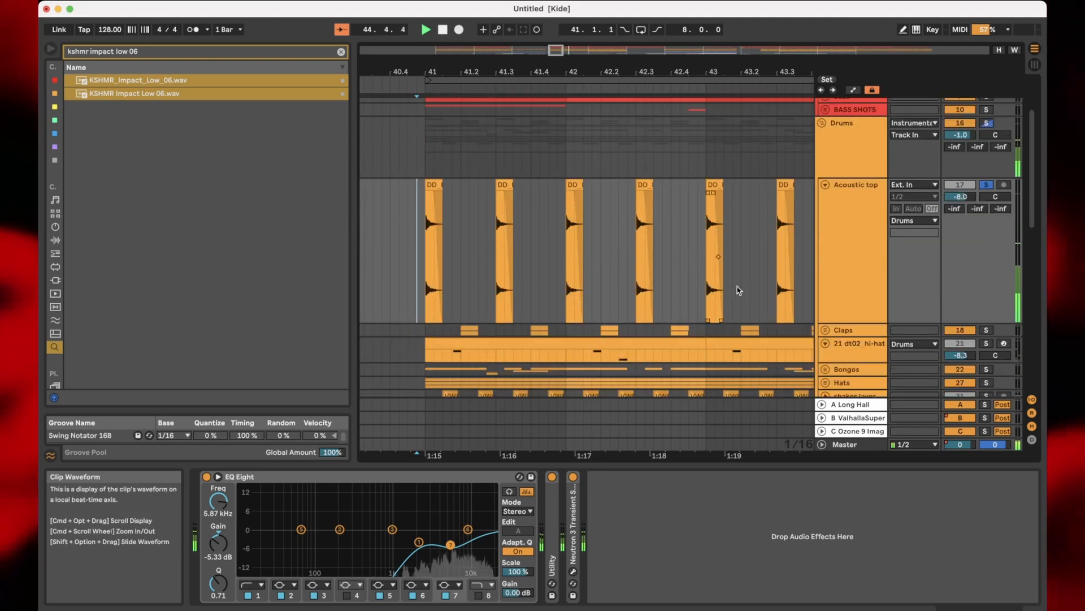
scroll(431, 289, down, 3)
scroll(674, 266, up, 4)
scroll(672, 265, down, 3)
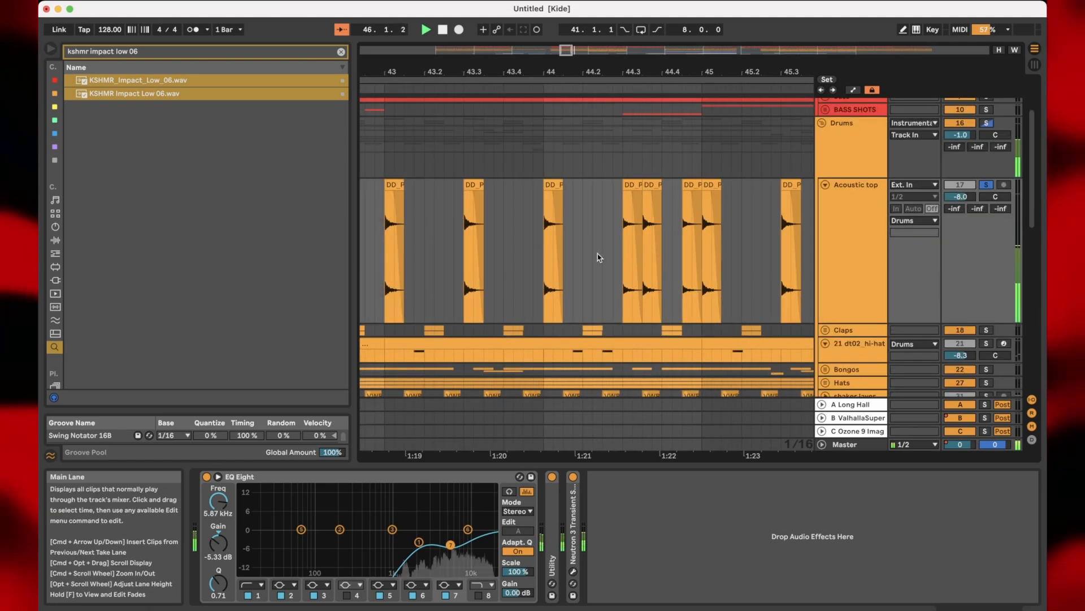
drag(575, 244, 700, 194)
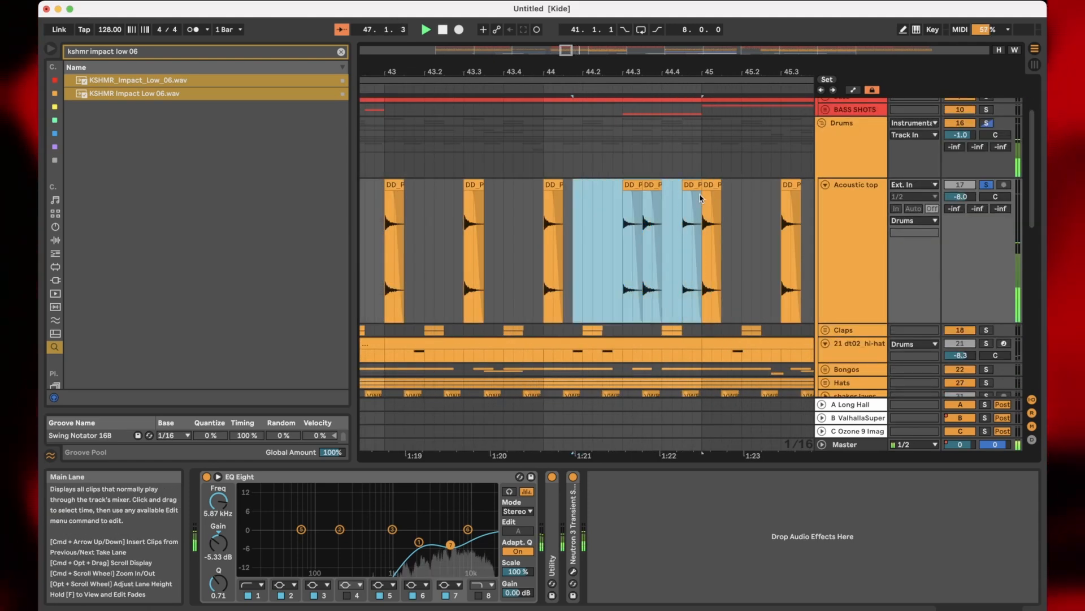
- Examine the Acoustic top hits from bar 45 through the transition at bar 49 during playback
scroll(601, 219, down, 4)
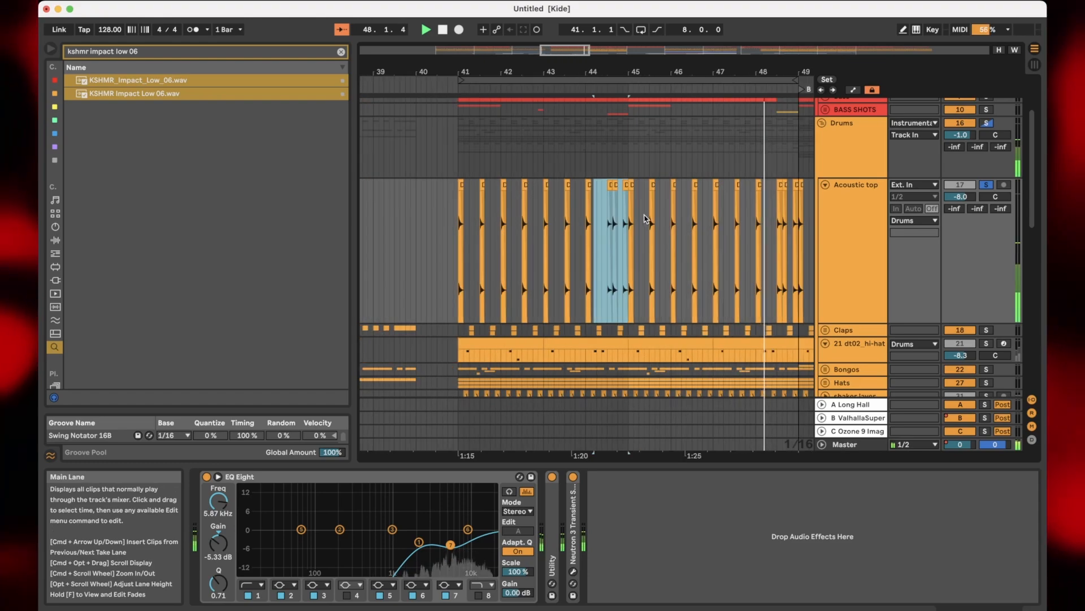
scroll(642, 225, right, 4)
scroll(588, 238, up, 4)
scroll(583, 240, down, 5)
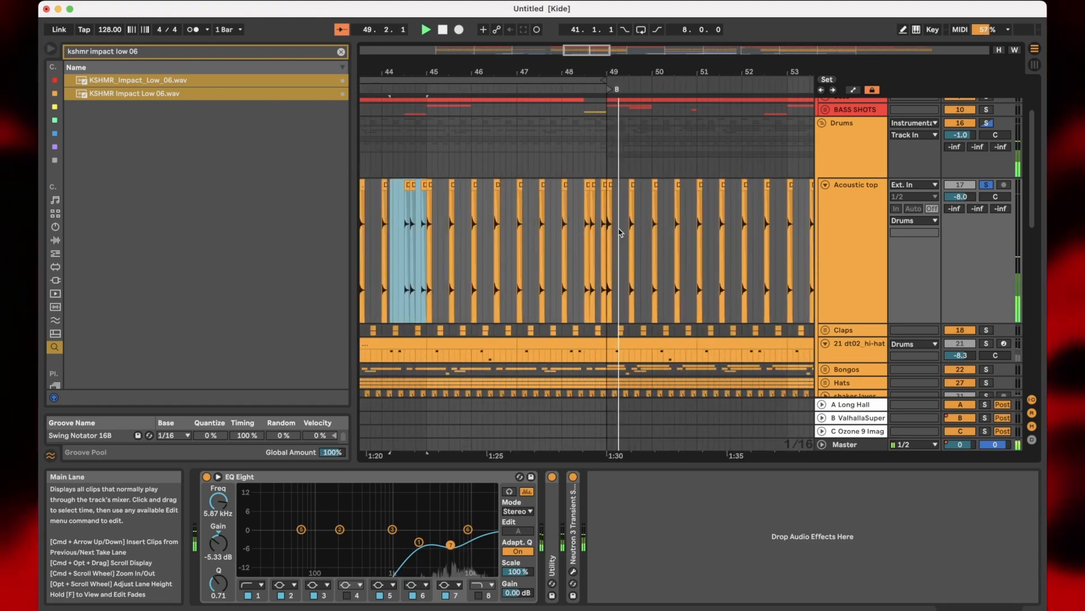
- Solo and unfold the Claps group to show its Clap and acoustic snare clips around bar 41
scroll(591, 237, left, 3)
scroll(592, 237, right, 4)
scroll(592, 237, left, 4)
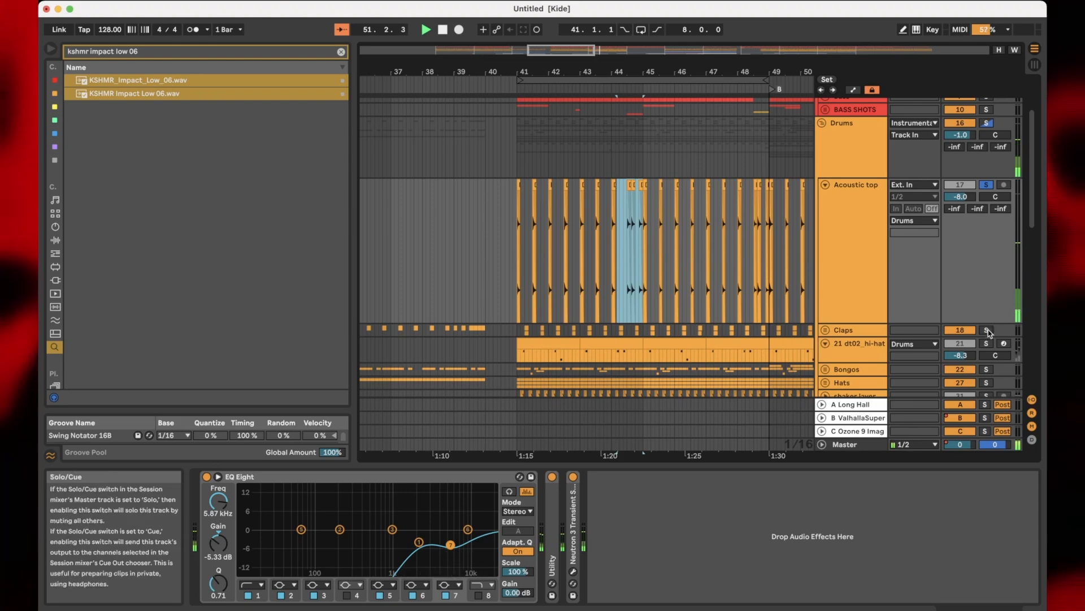
click(825, 329)
scroll(544, 286, down, 3)
scroll(534, 289, up, 5)
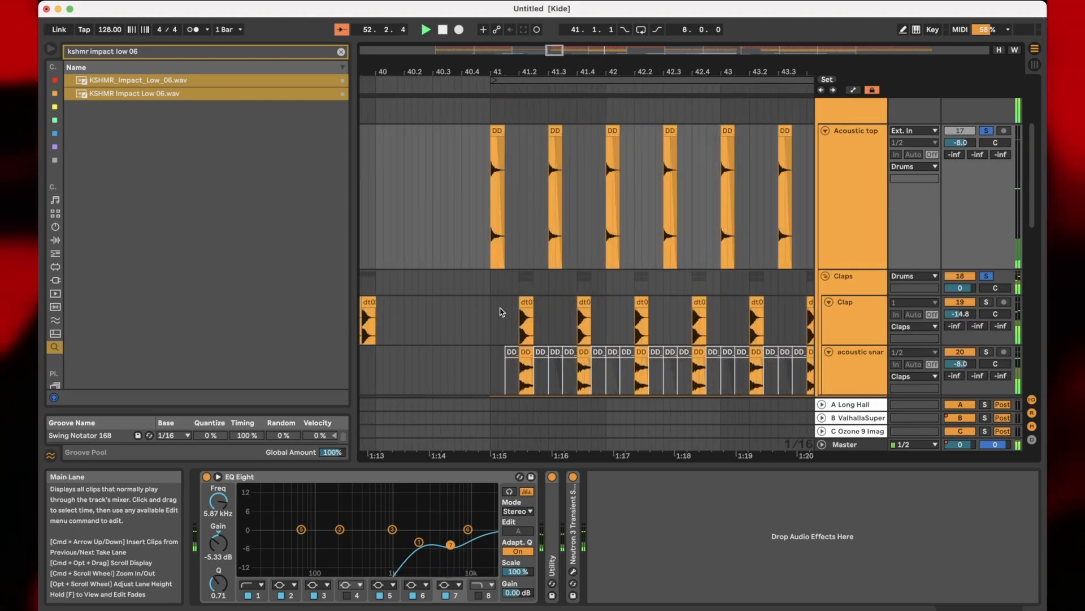
- Select the acoustic snare hit at 41.2, solo its track and audition it from there
scroll(509, 312, down, 1)
scroll(515, 314, up, 3)
scroll(515, 314, down, 1)
click(526, 327)
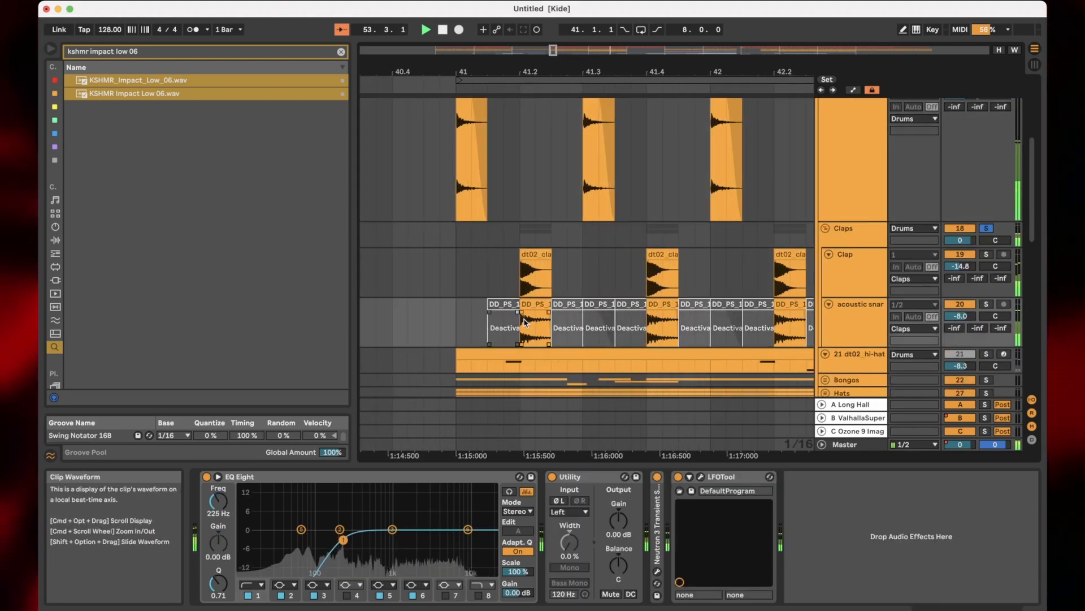
scroll(523, 329, up, 3)
scroll(514, 336, down, 4)
scroll(519, 321, up, 4)
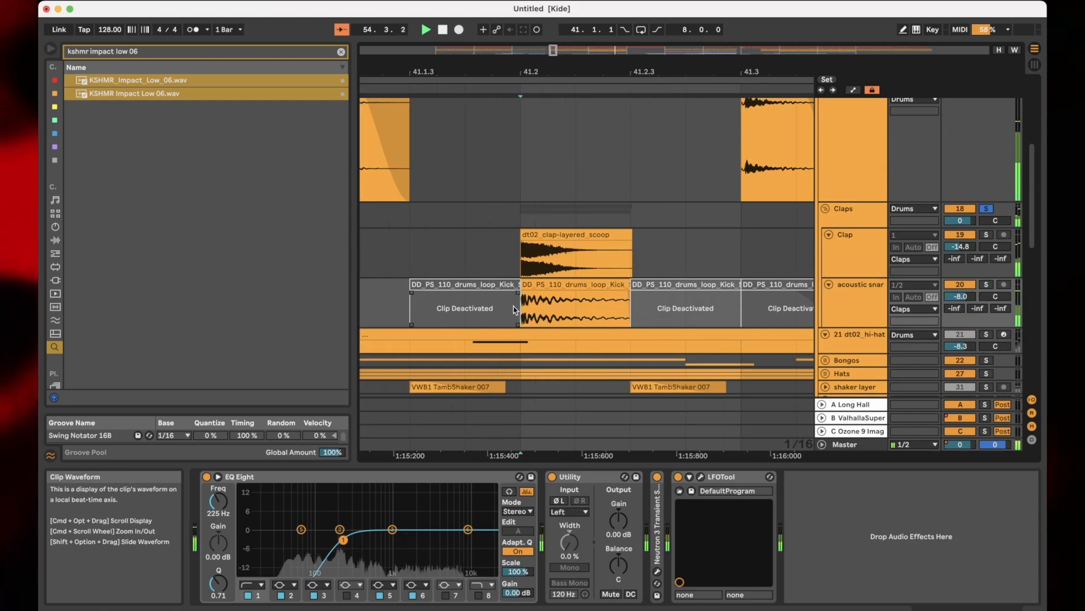
scroll(509, 314, down, 5)
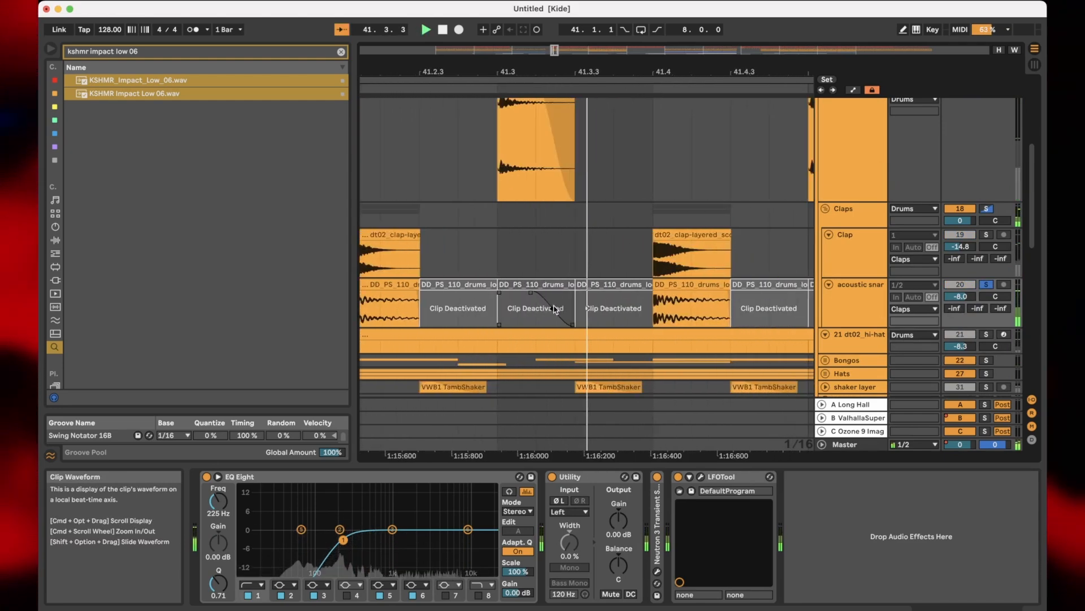
- Set the arrangement grid to 2 Bars and select the clap and acoustic snare hits around 41.2 to compare them
click(514, 264)
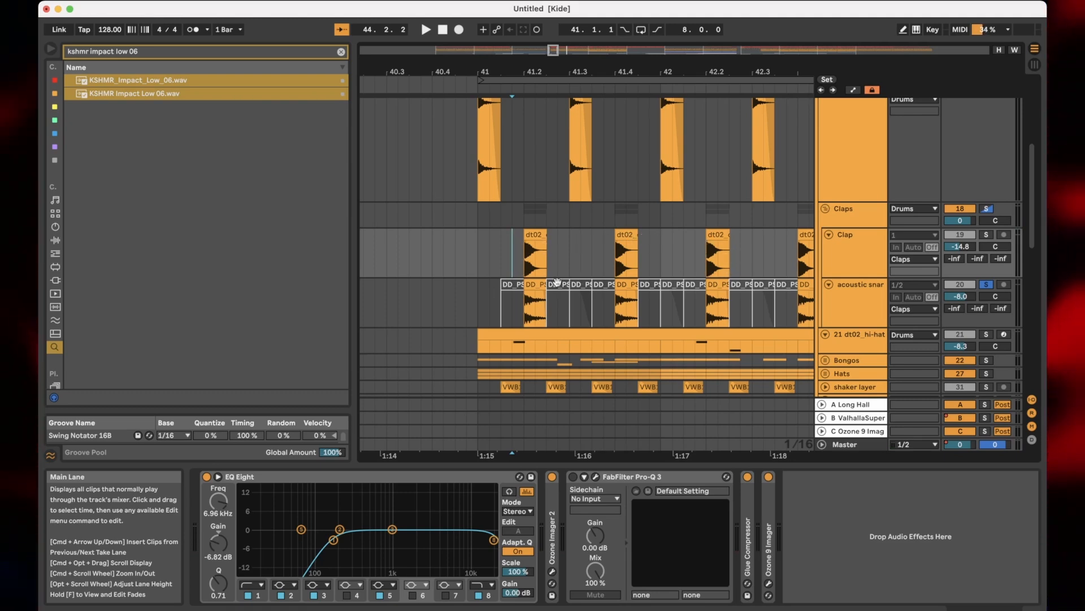
right_click(530, 281)
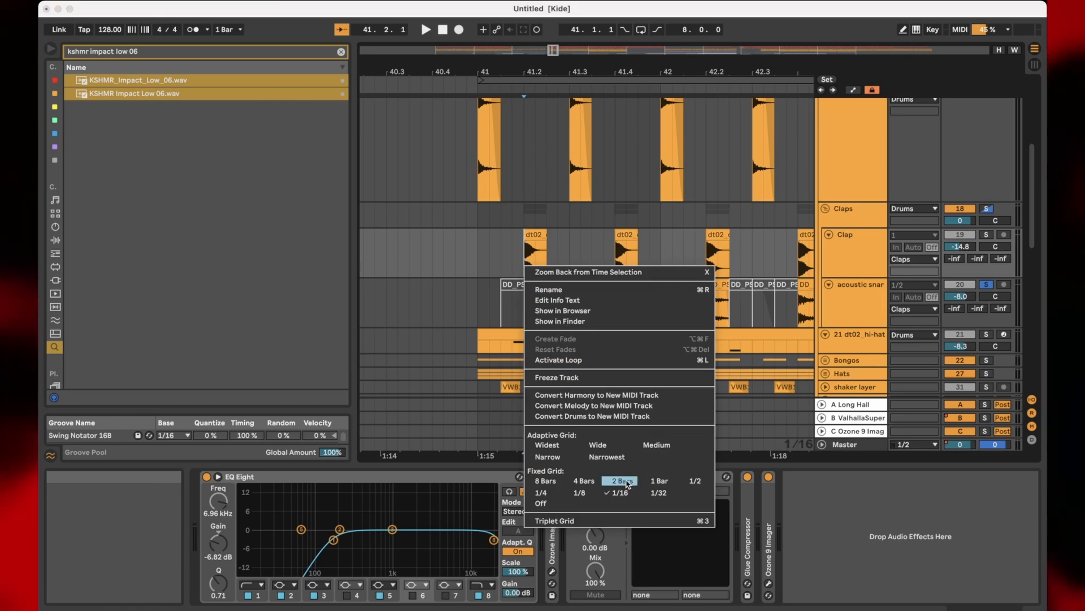
click(622, 480)
click(526, 296)
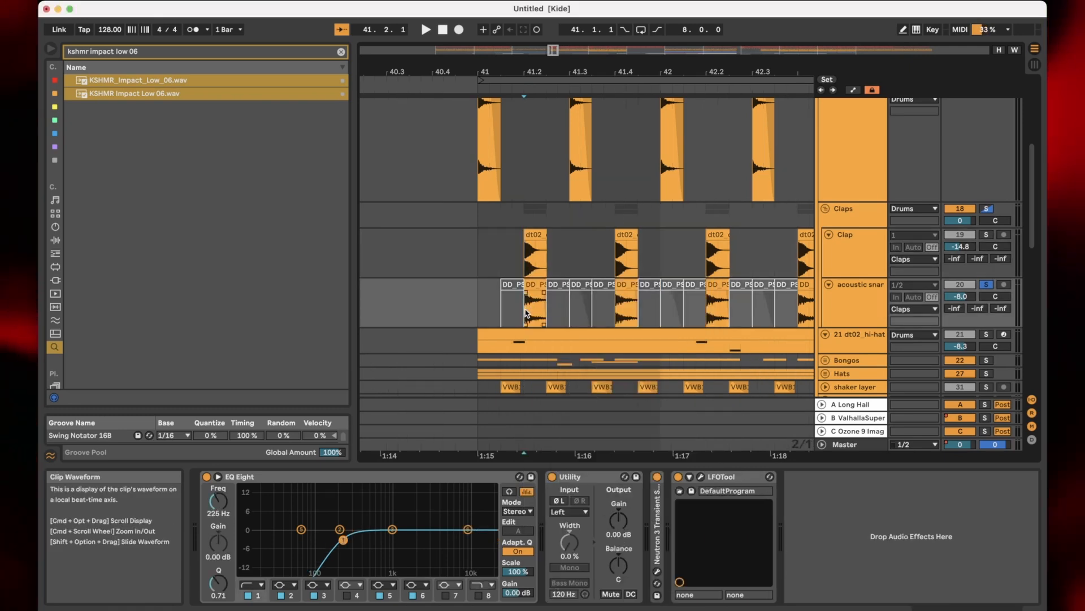
click(526, 247)
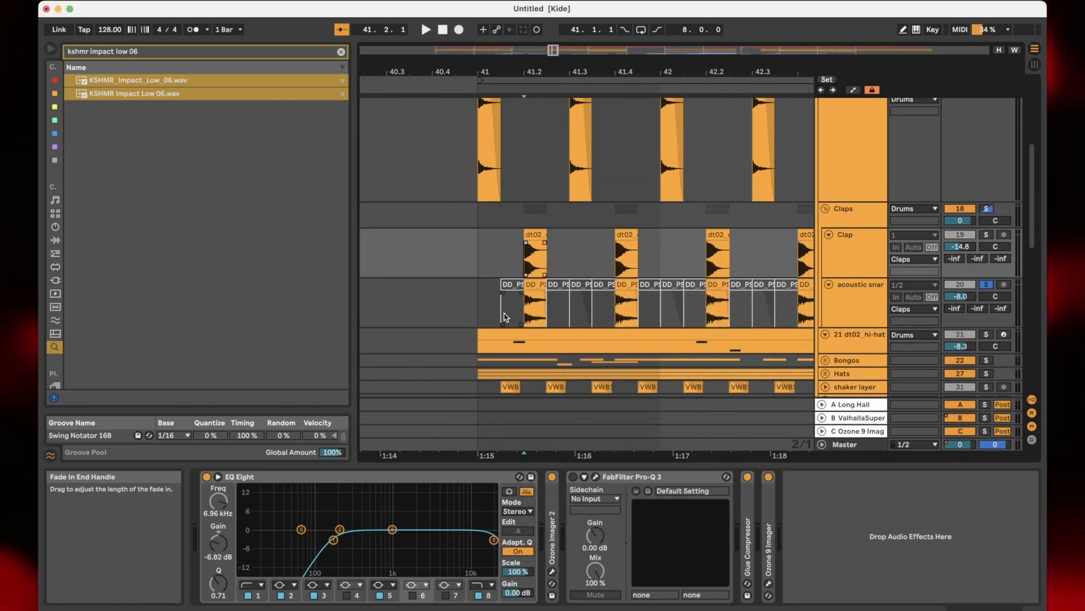
click(523, 308)
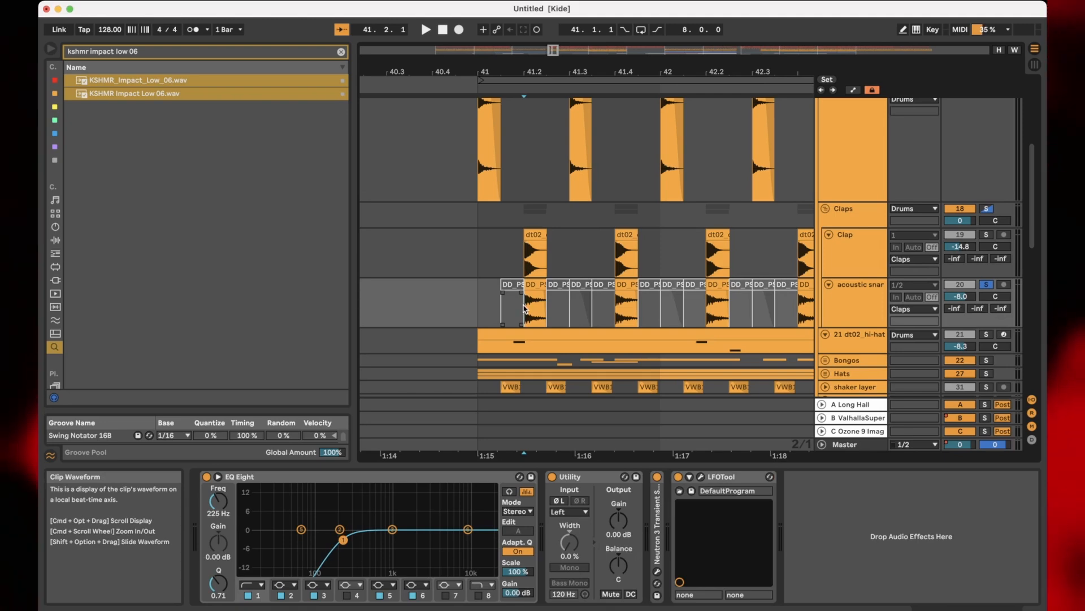
- Set the arrangement grid to 1/16 and briefly fold and unfold the Claps group
right_click(502, 222)
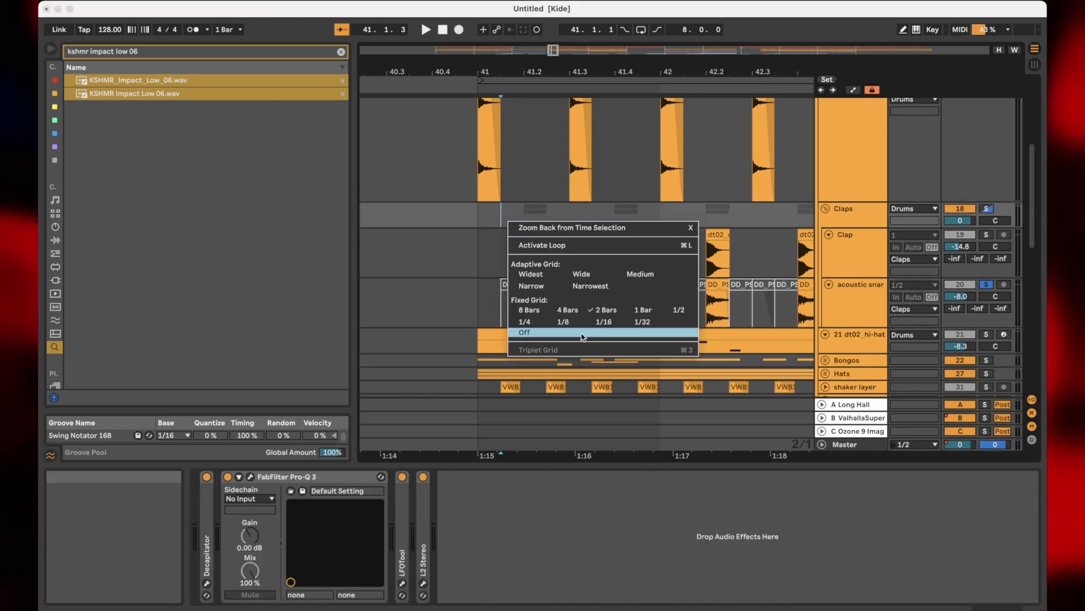
click(599, 323)
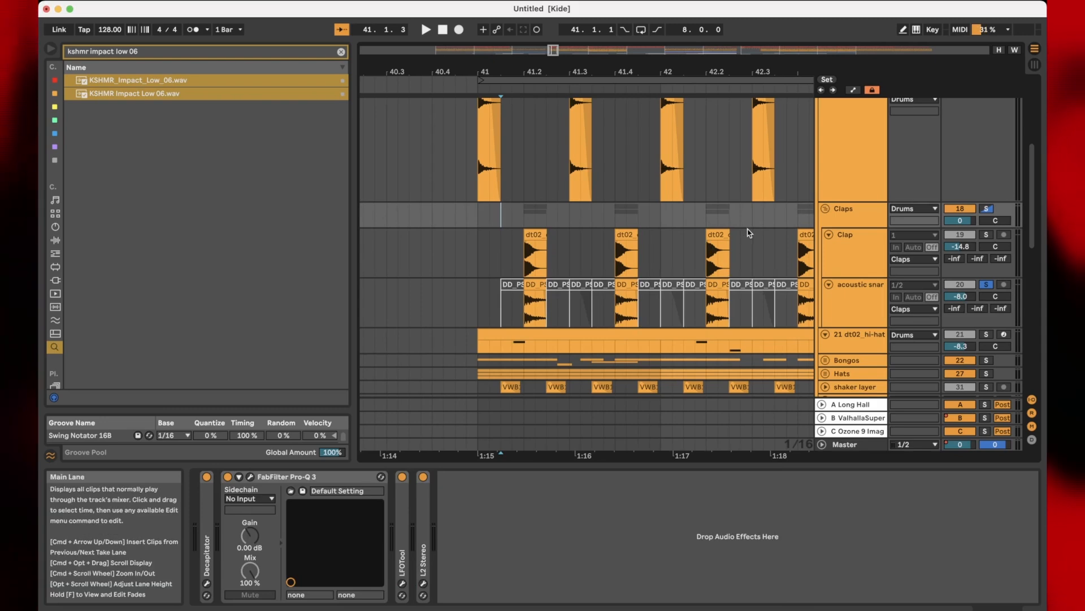
click(826, 209)
click(827, 209)
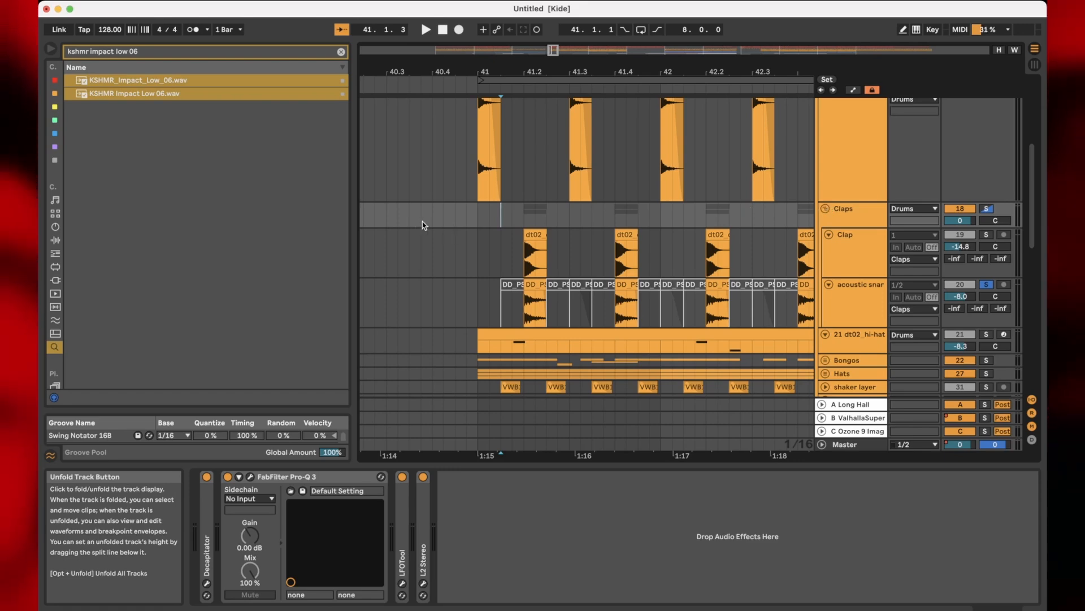
- Set the arrangement grid to 2 Bars and play the soloed Clap track from 41.2
right_click(498, 215)
click(591, 301)
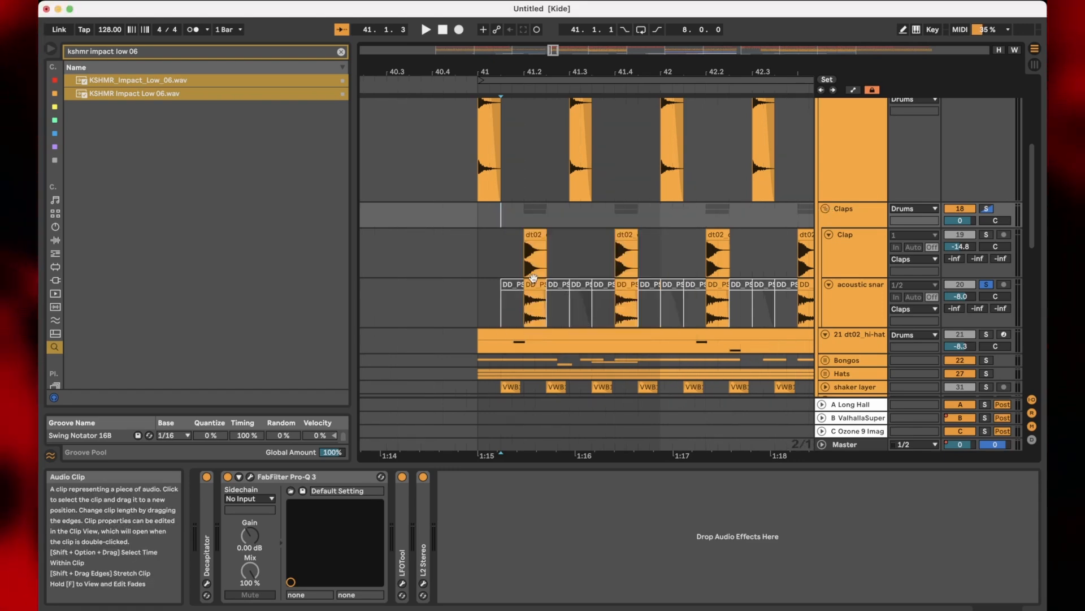
click(522, 260)
key(space)
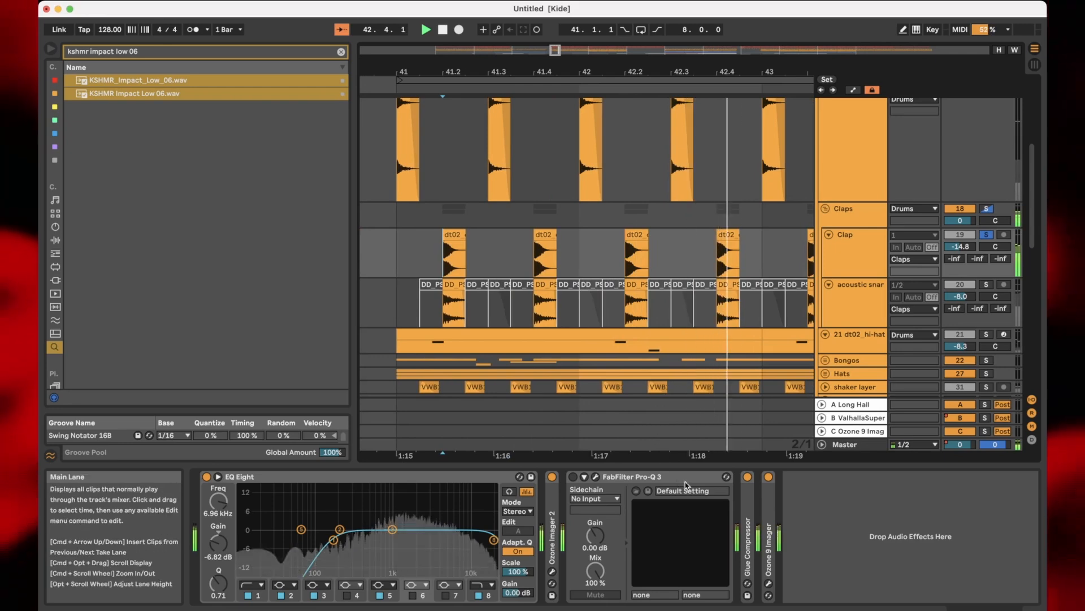
- Solo the whole Claps group, replay both layers together from 41.2 and fold the group
key(s)
click(842, 210)
key(space)
key(space)
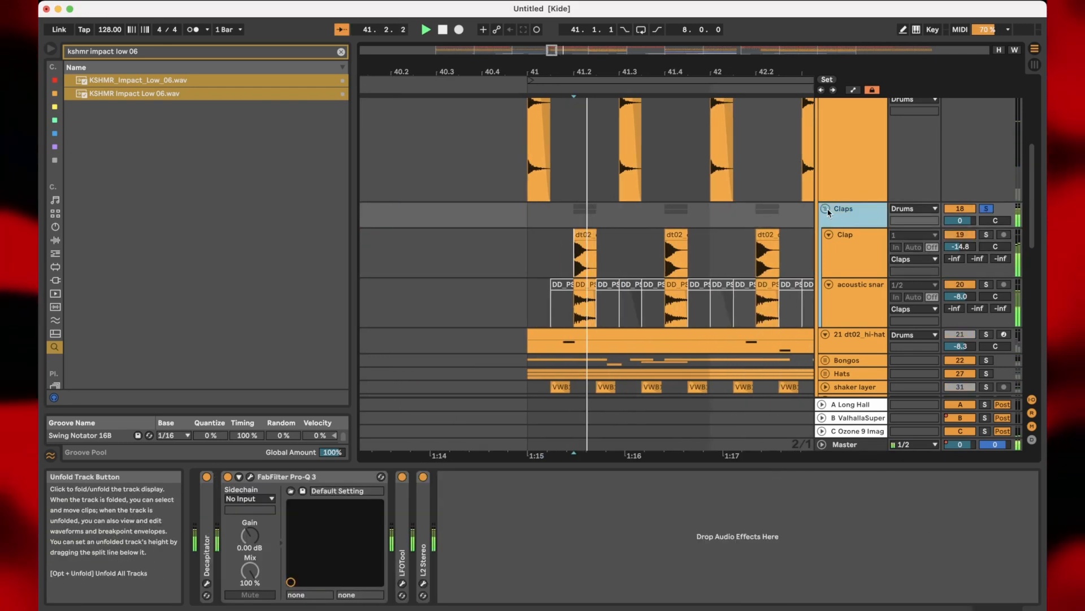
key(s)
click(825, 208)
- Solo the 21 dt02_hi-hat track, select its pattern from bar 41 to bar 43 and play it
scroll(569, 223, left, 3)
scroll(633, 228, down, 3)
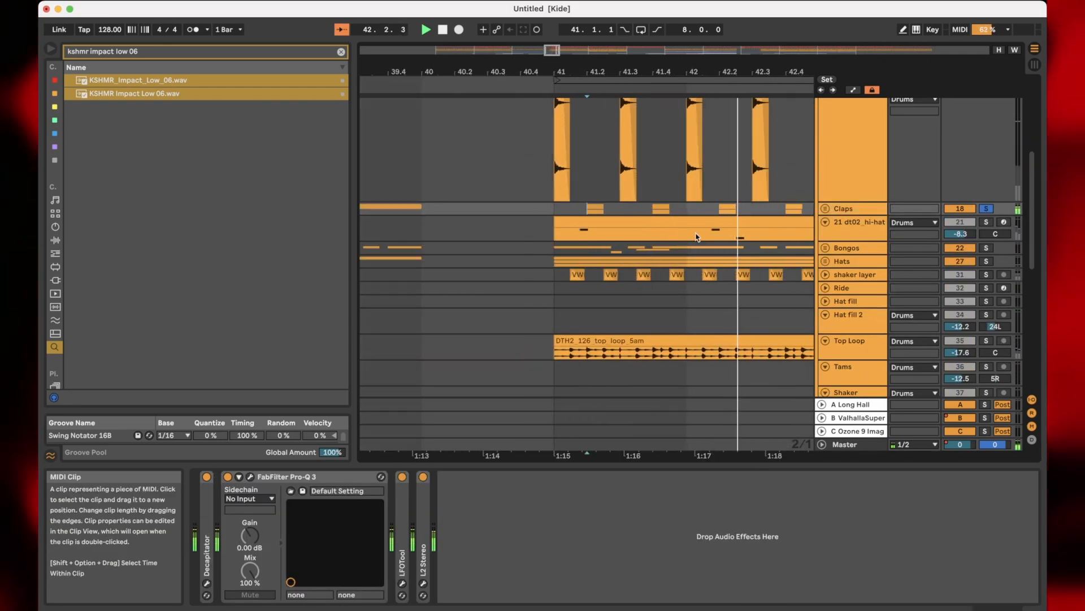
click(851, 225)
key(s)
click(579, 222)
key(space)
- Examine the hi-hat pattern through bar 44 during playback and fold the 21 dt02_hi-hat track
scroll(582, 224, up, 3)
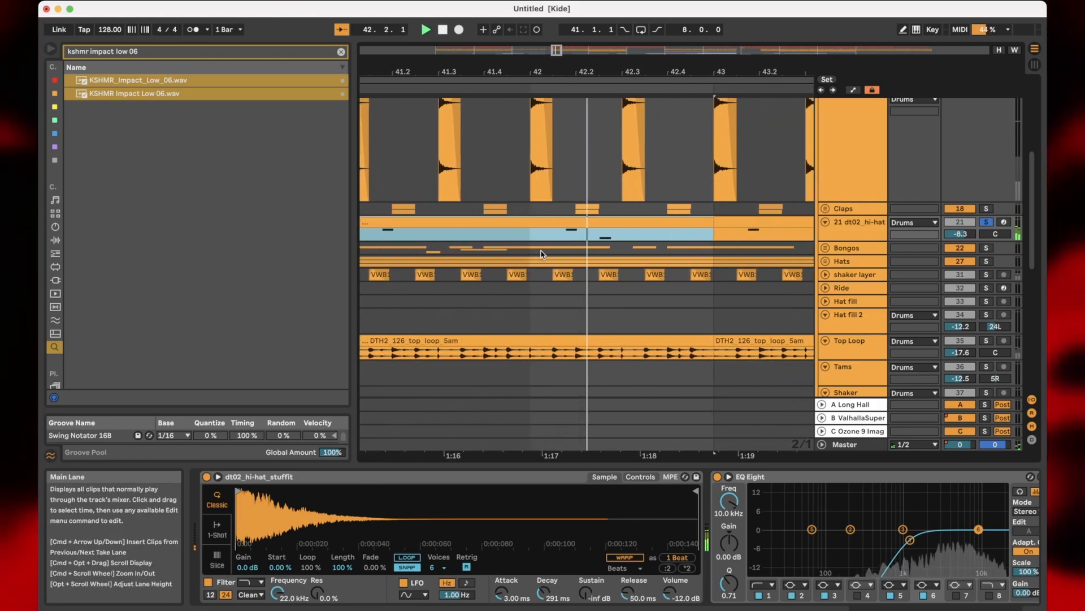
scroll(548, 248, down, 2)
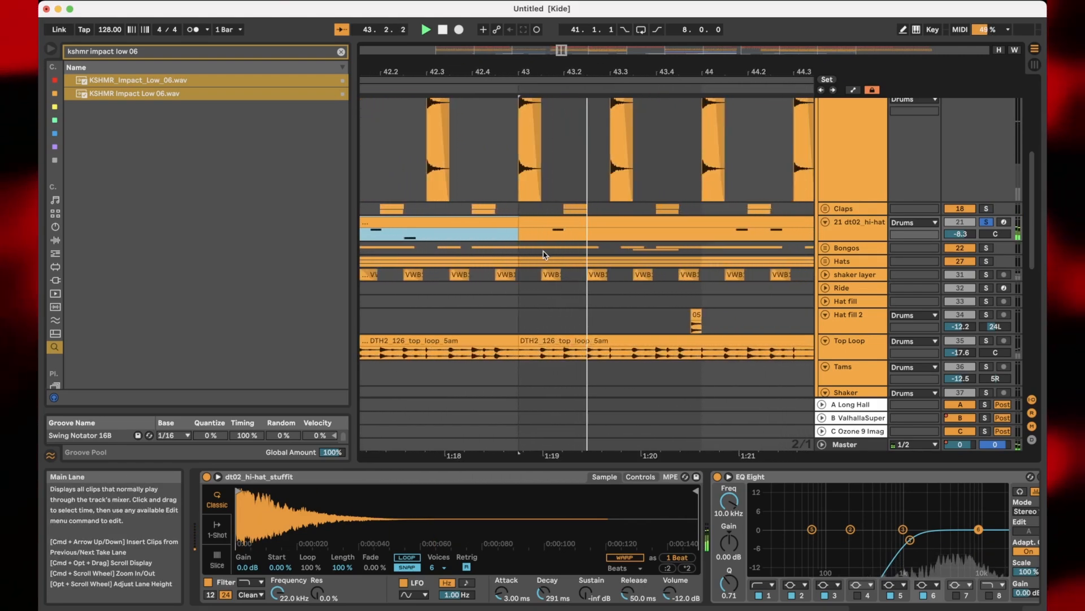
scroll(594, 244, down, 3)
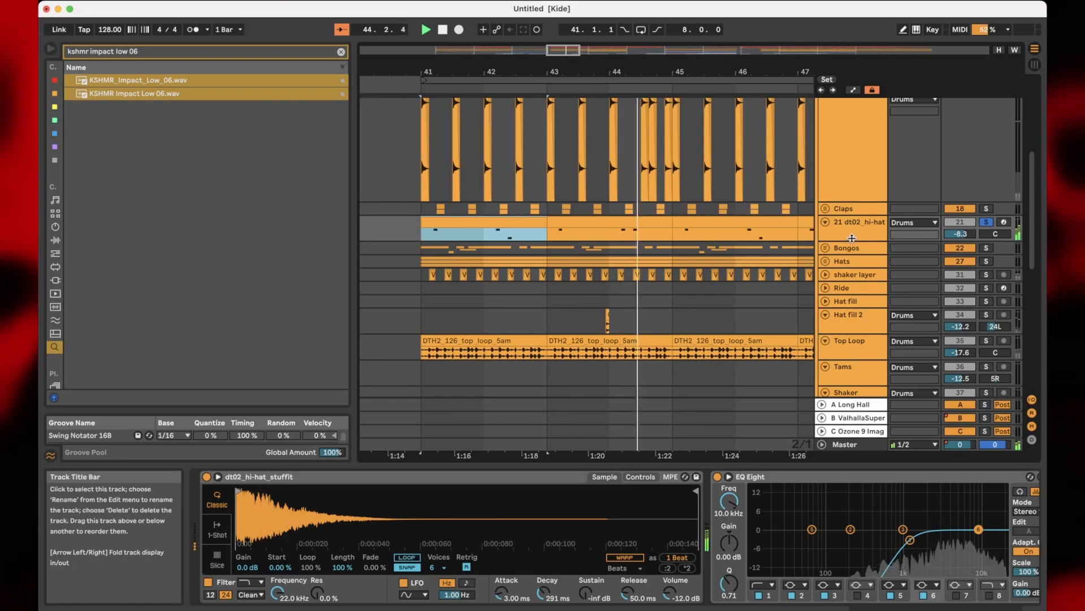
drag(852, 238, 853, 194)
- Solo and unfold the Bongos group and play its layers from bar 41
scroll(509, 262, left, 3)
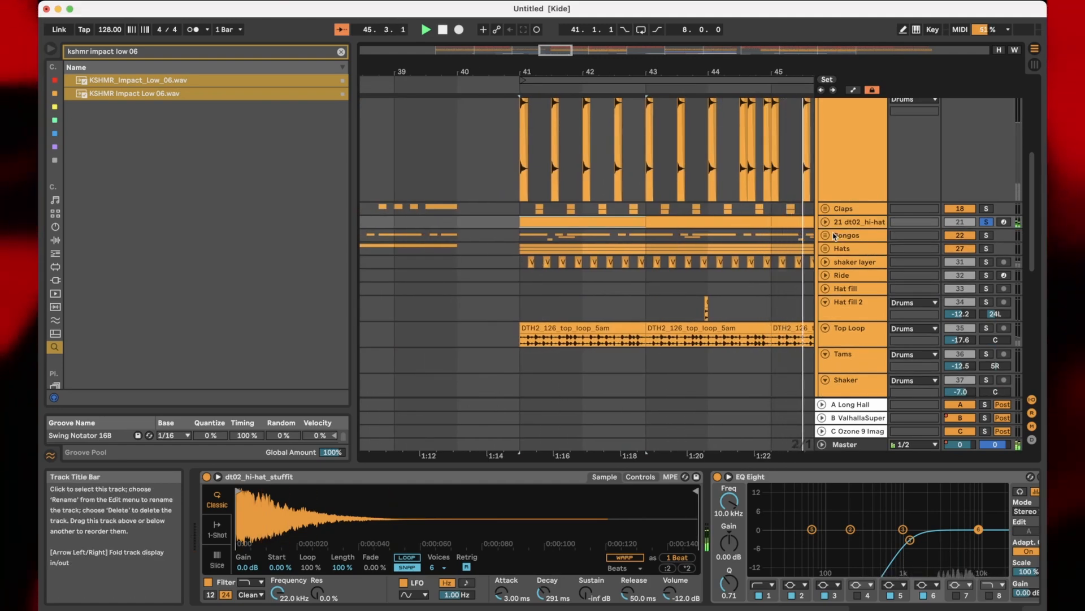
click(835, 236)
click(825, 236)
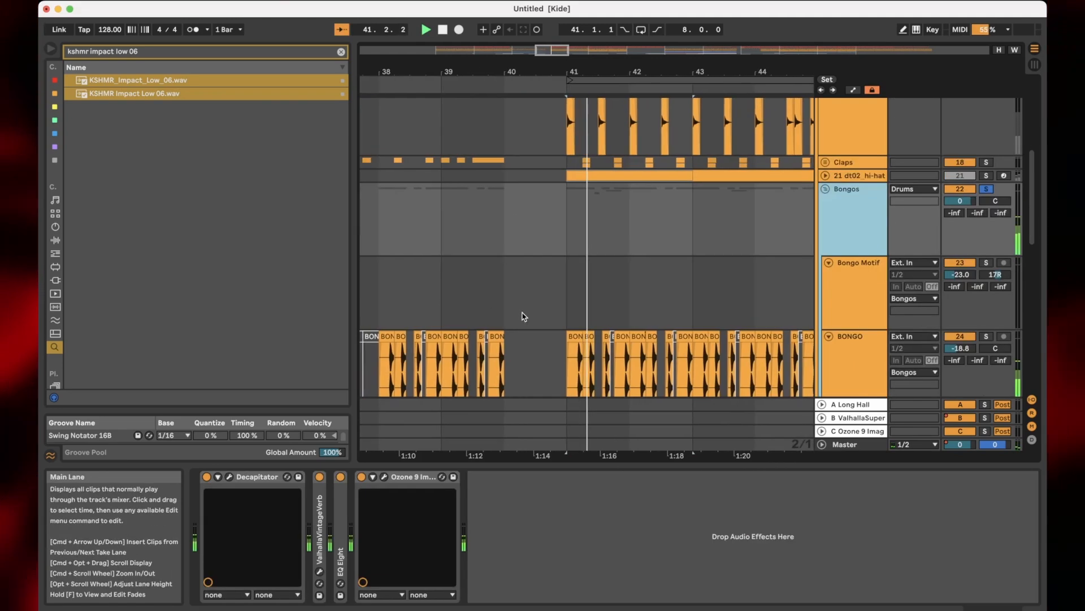
scroll(605, 339, up, 3)
scroll(606, 346, left, 3)
scroll(605, 347, down, 2)
- Set the arrangement grid to 1/16, examine the bongo layers during playback and play the Bongo Motif entry at bar 49
right_click(621, 263)
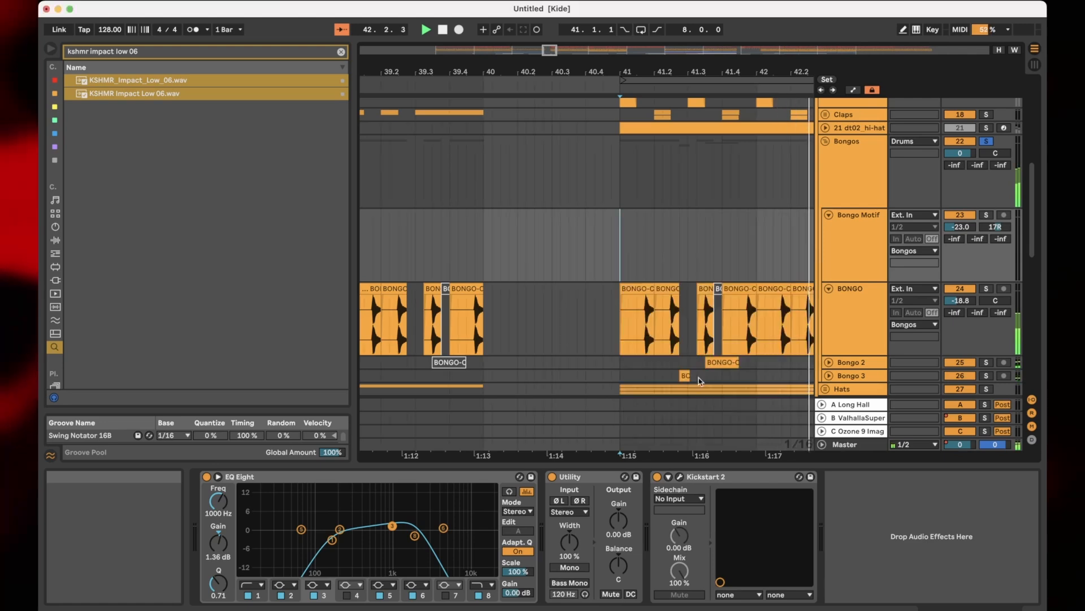
scroll(603, 301, down, 4)
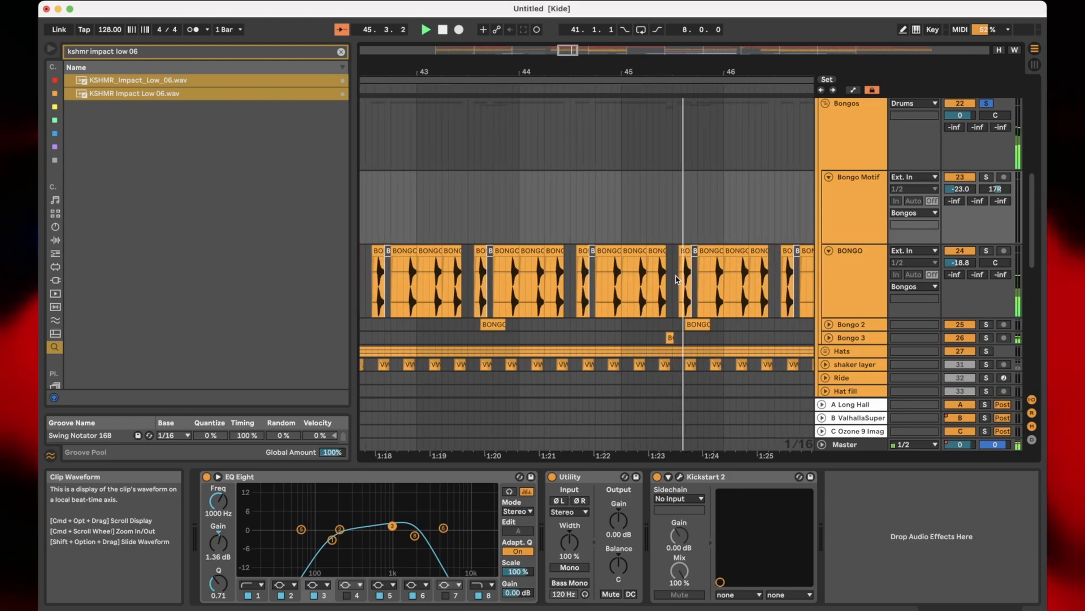
scroll(633, 289, down, 3)
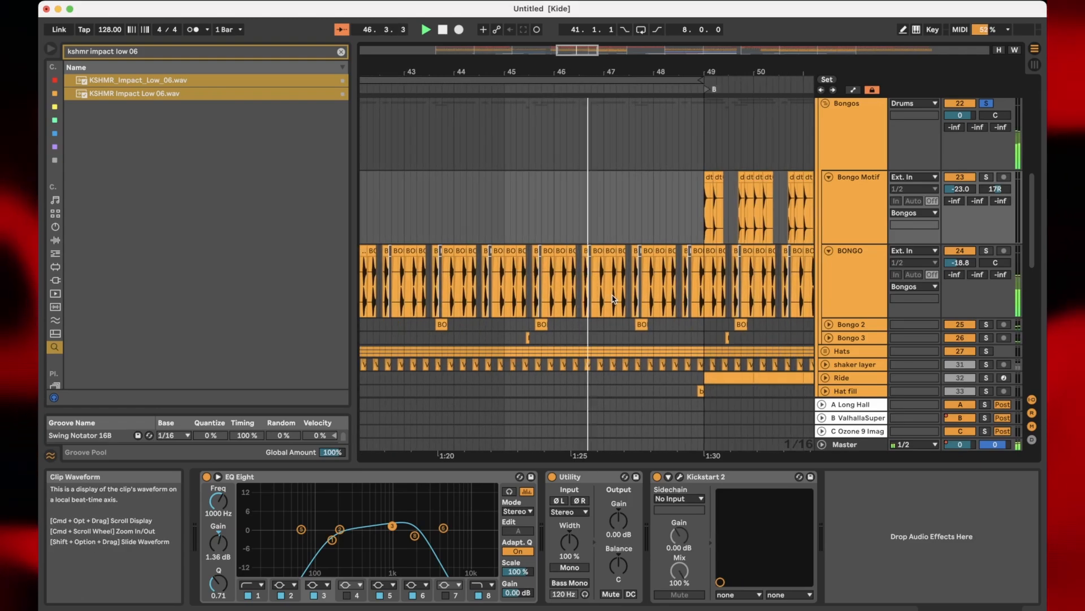
click(706, 205)
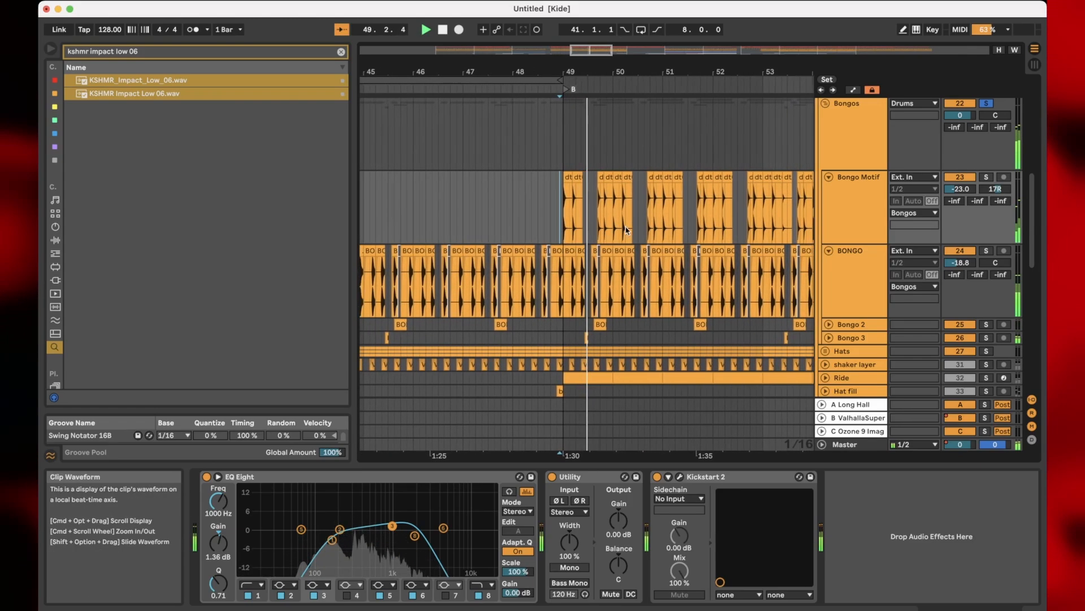
- Fold the Bongo Motif and BONGO tracks and collapse the Bongos group
click(828, 177)
click(828, 191)
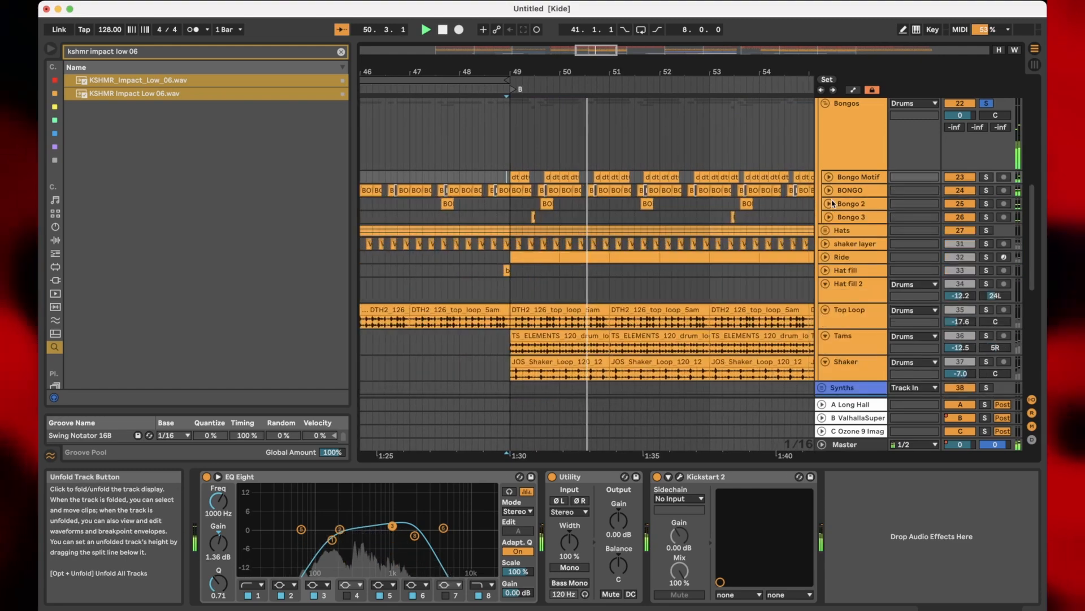
click(828, 145)
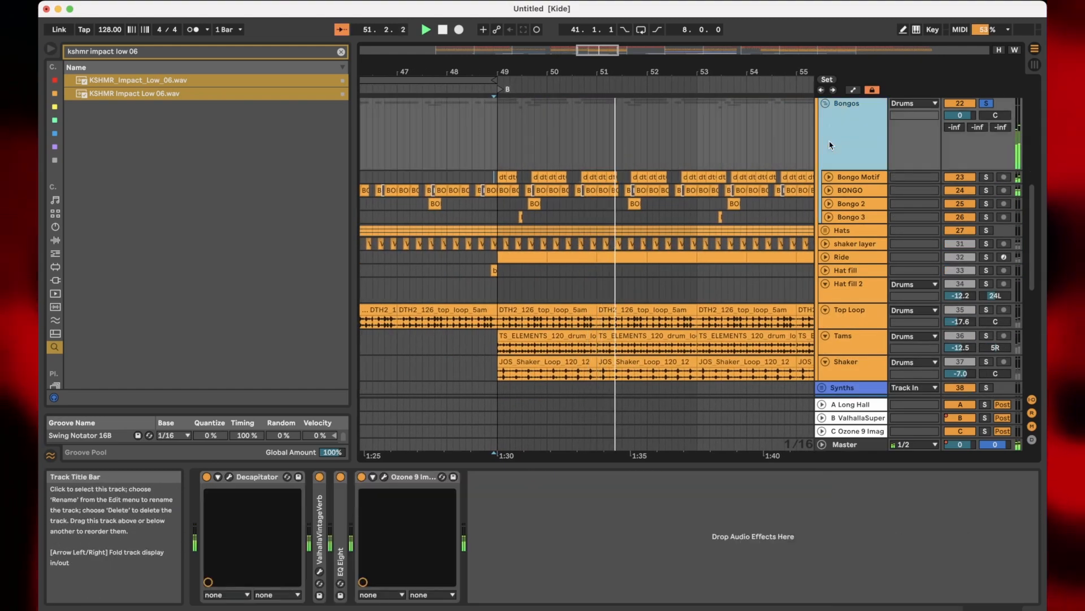
click(825, 104)
- Solo and unfold the Hats group, select the Hat 909 notes from bar 41 to bar 45 and play them
scroll(745, 162, left, 3)
scroll(745, 162, left, 5)
scroll(644, 253, up, 5)
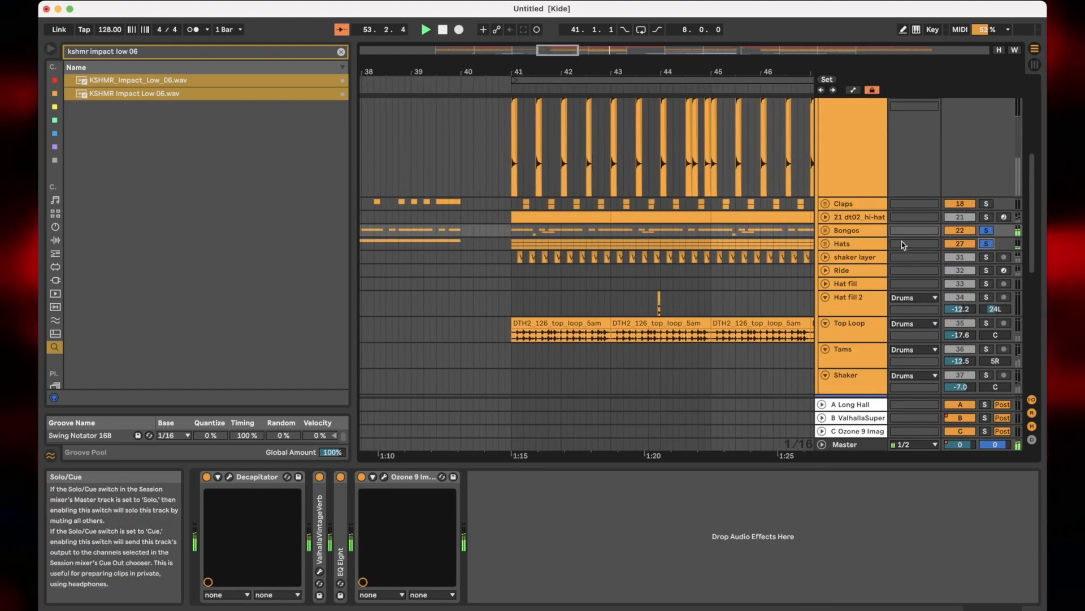
click(825, 243)
click(557, 270)
key(space)
key(space)
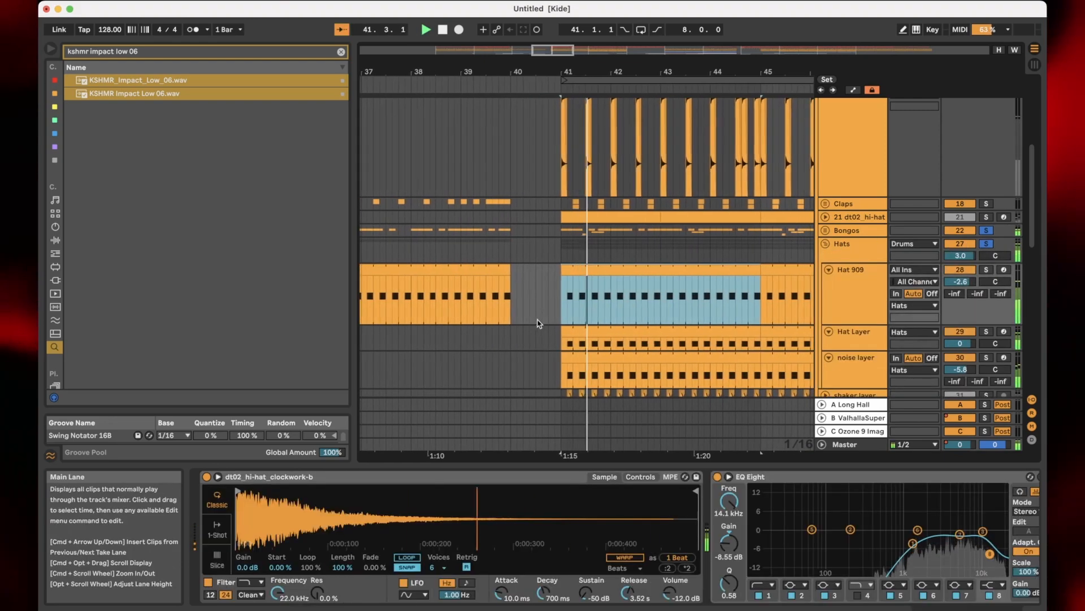
- Solo only the Hat 909 track within the Hats group and listen to it from bar 41
scroll(657, 252, down, 2)
click(848, 266)
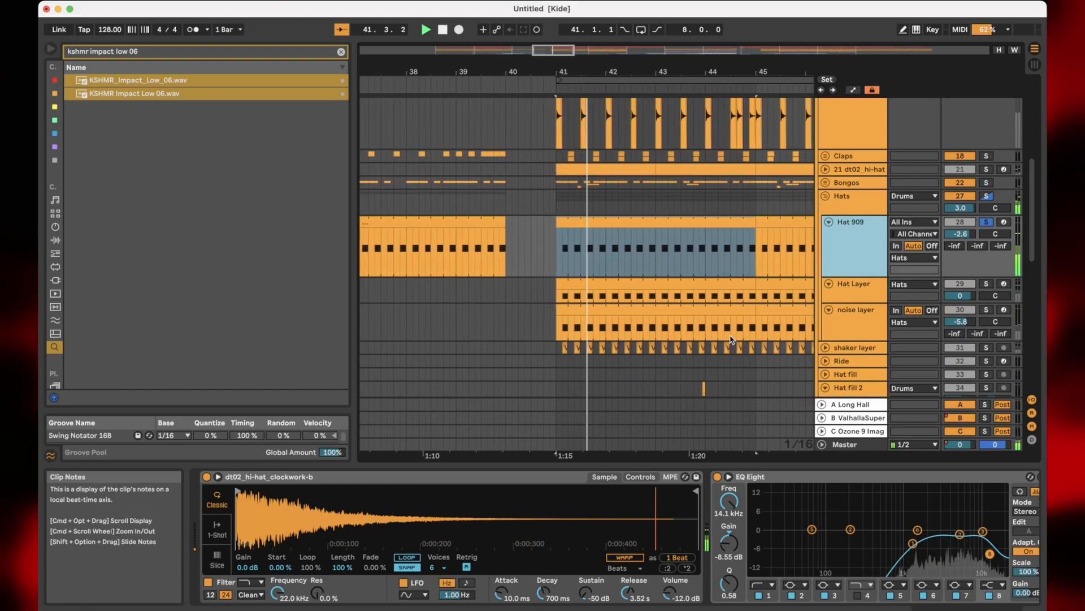
scroll(882, 541, right, 3)
- Solo the Hat Layer track, play it from bar 41, and view its LFOTool volume curve before closing the plugin window
click(853, 289)
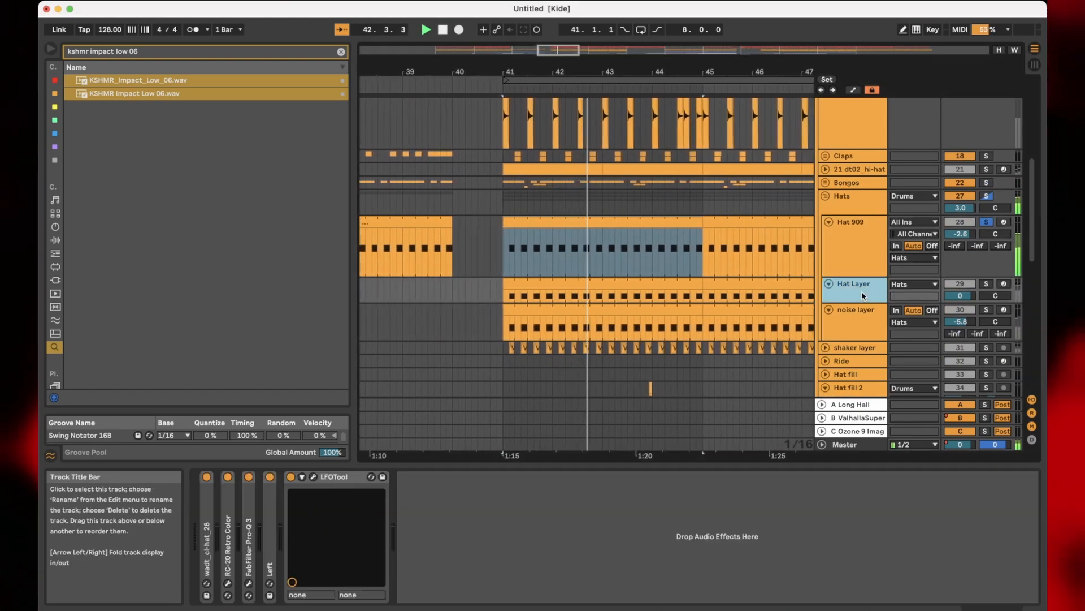
click(674, 303)
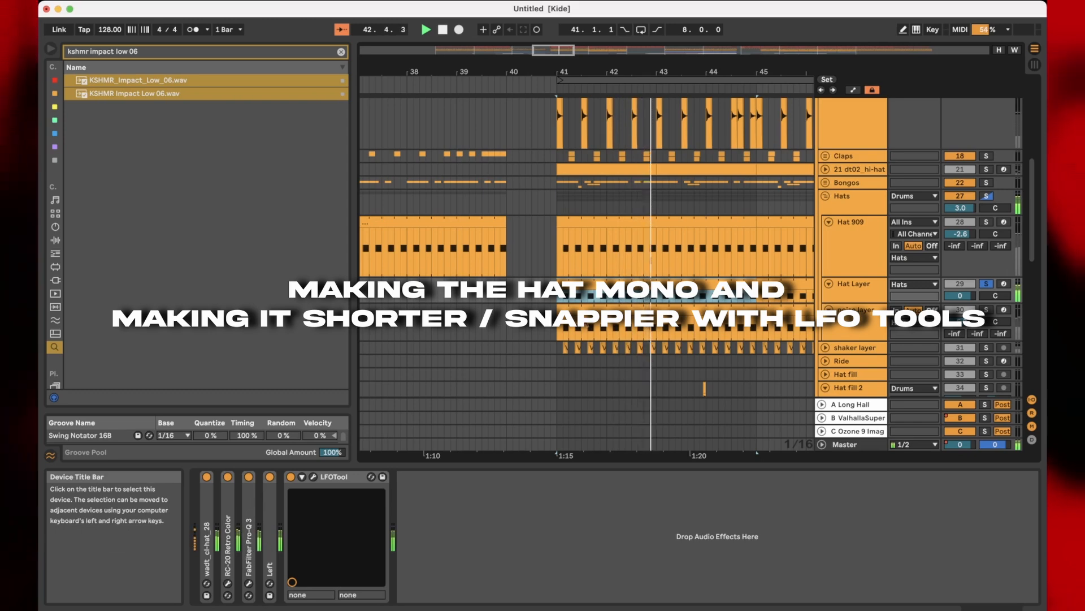
click(315, 477)
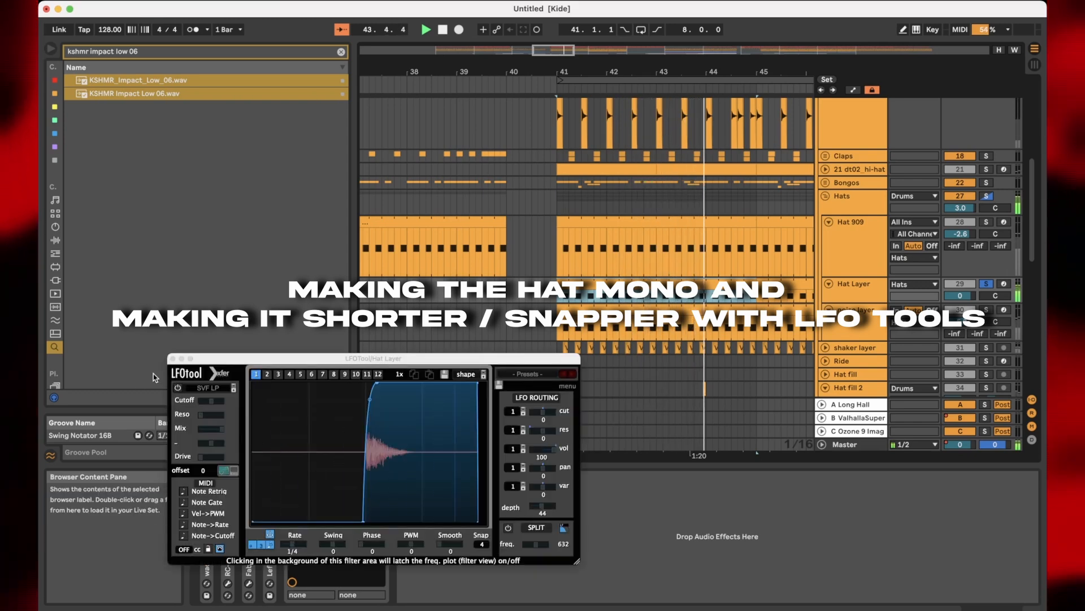
click(173, 358)
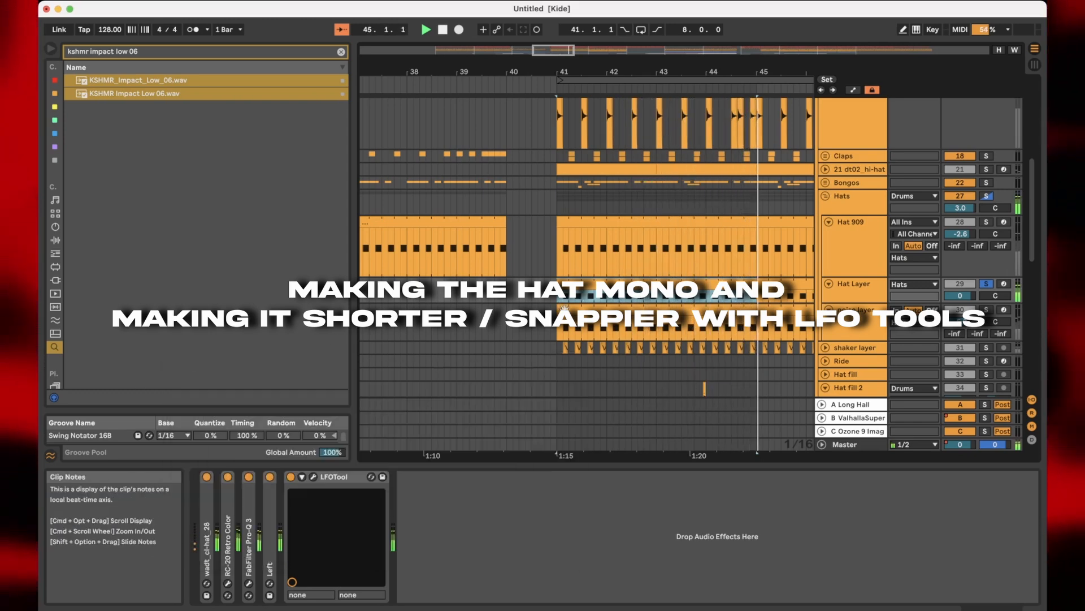
- Audition the noise layer track alone from bar 41, and together with the Hat 909 and Hat Layer tracks
click(563, 336)
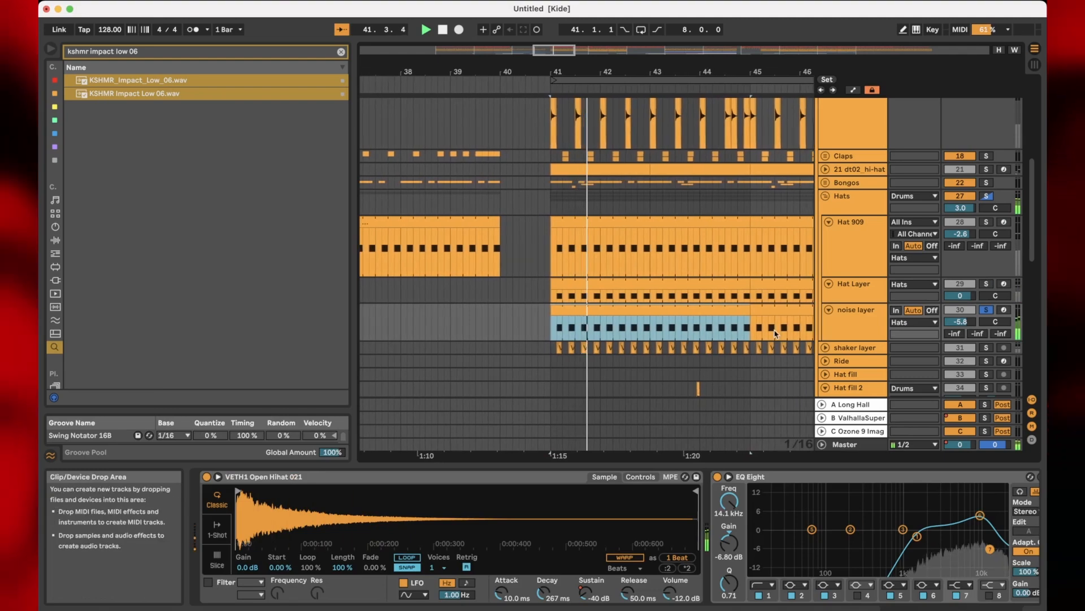
click(851, 338)
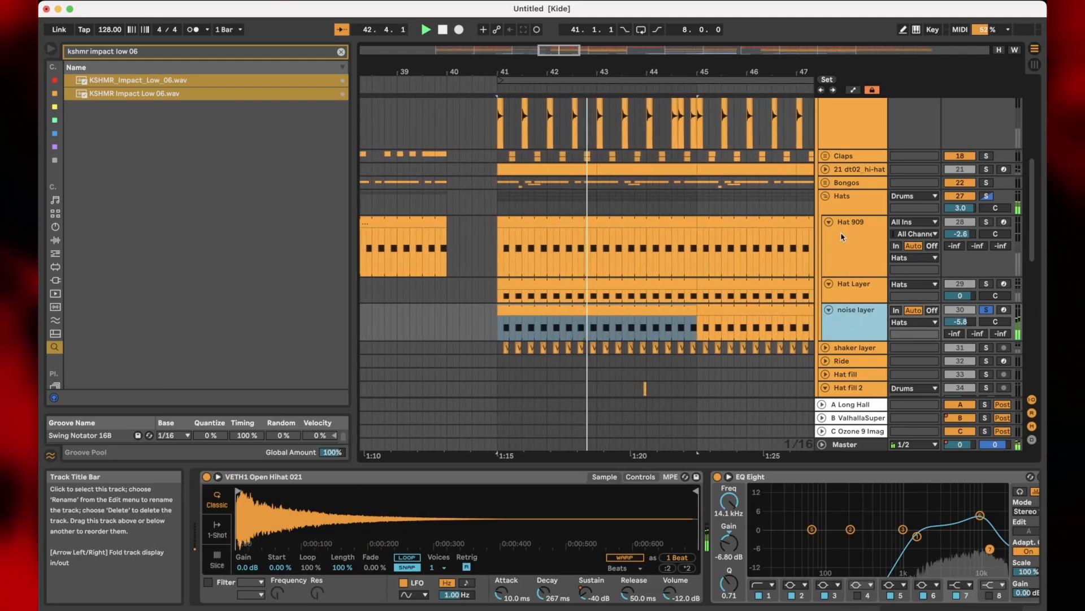
click(985, 199)
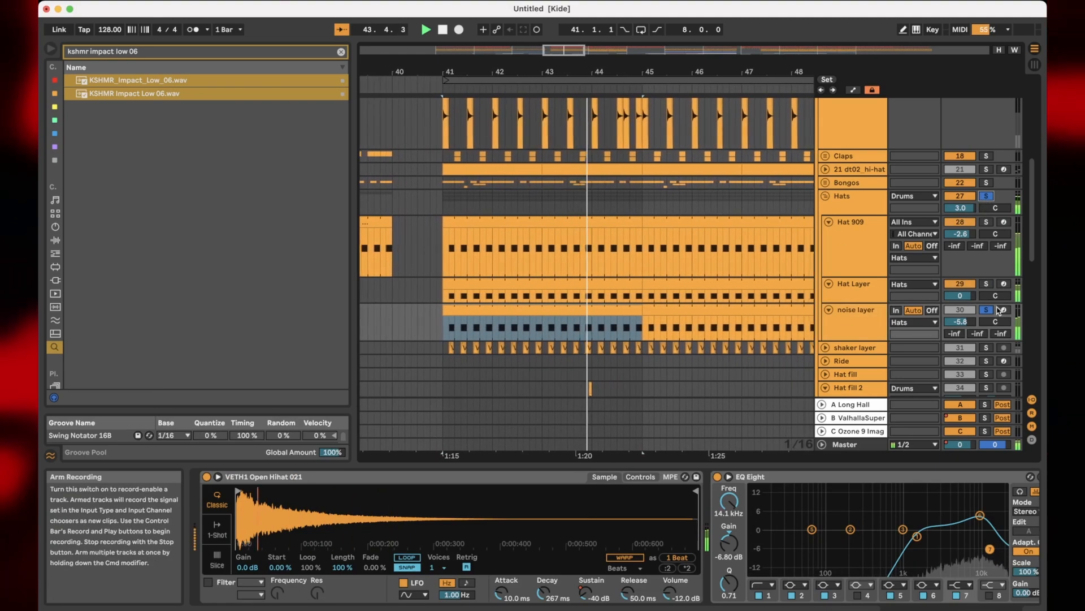
click(962, 311)
scroll(554, 349, left, 3)
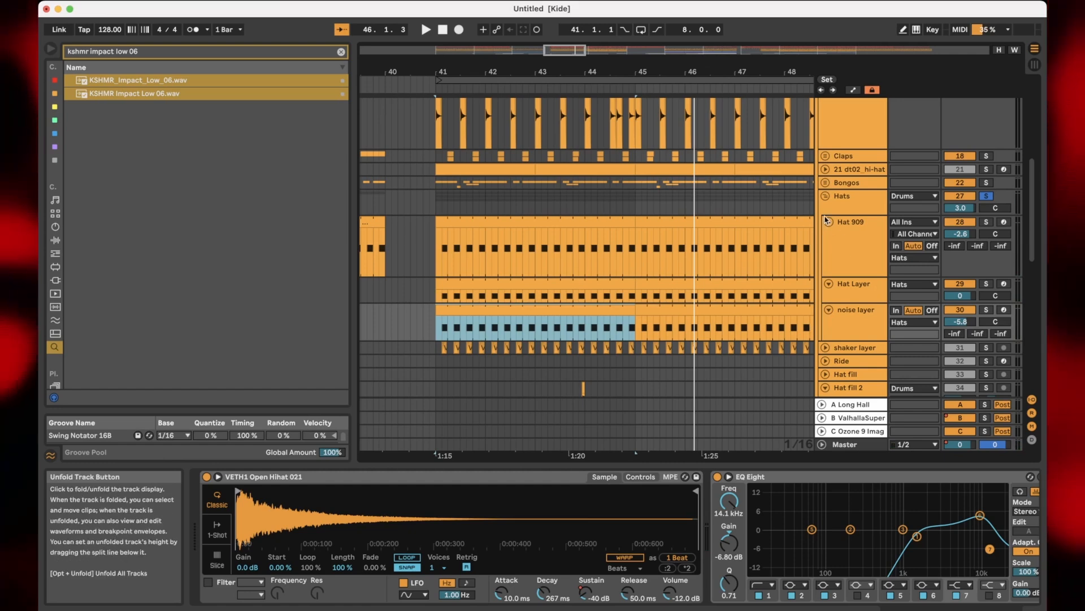
- Collapse the Hats group, solo the shaker layer track and play it from just before bar 41
click(825, 196)
click(437, 210)
right_click(473, 277)
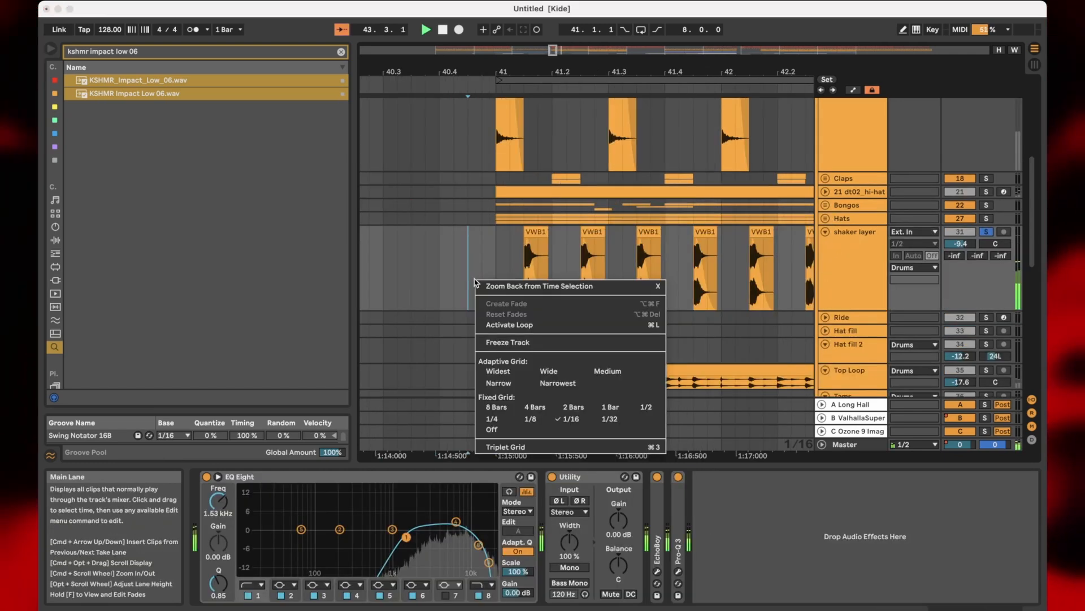
click(571, 419)
scroll(482, 254, down, 5)
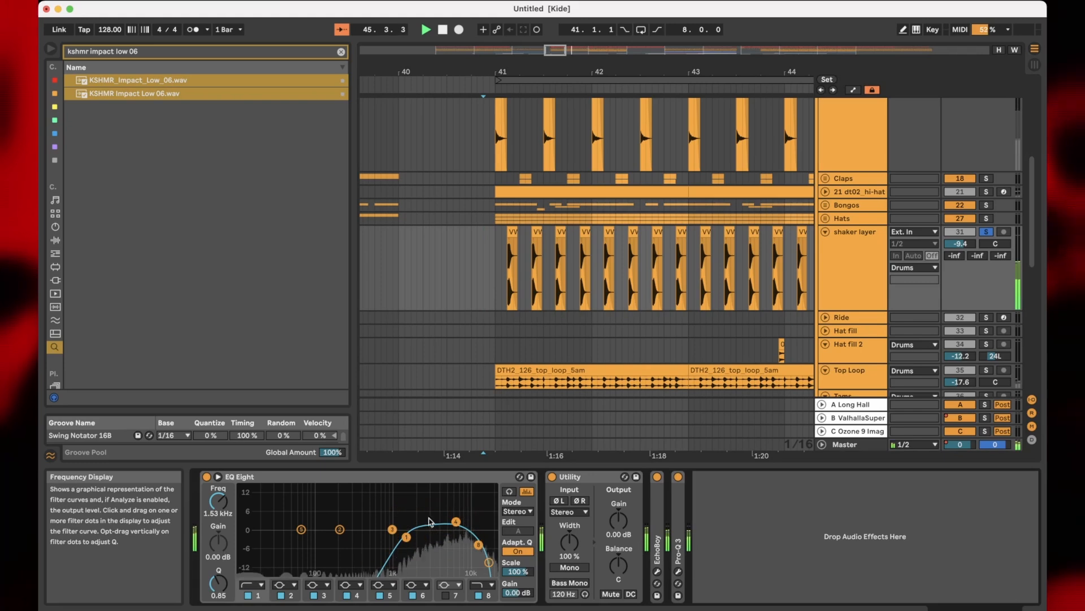
mouse_move(401, 497)
mouse_down()
mouse_move(451, 551)
mouse_move(481, 557)
mouse_up()
- Set the arrangement's fixed grid to 2 bars and fold the shaker layer track
right_click(472, 277)
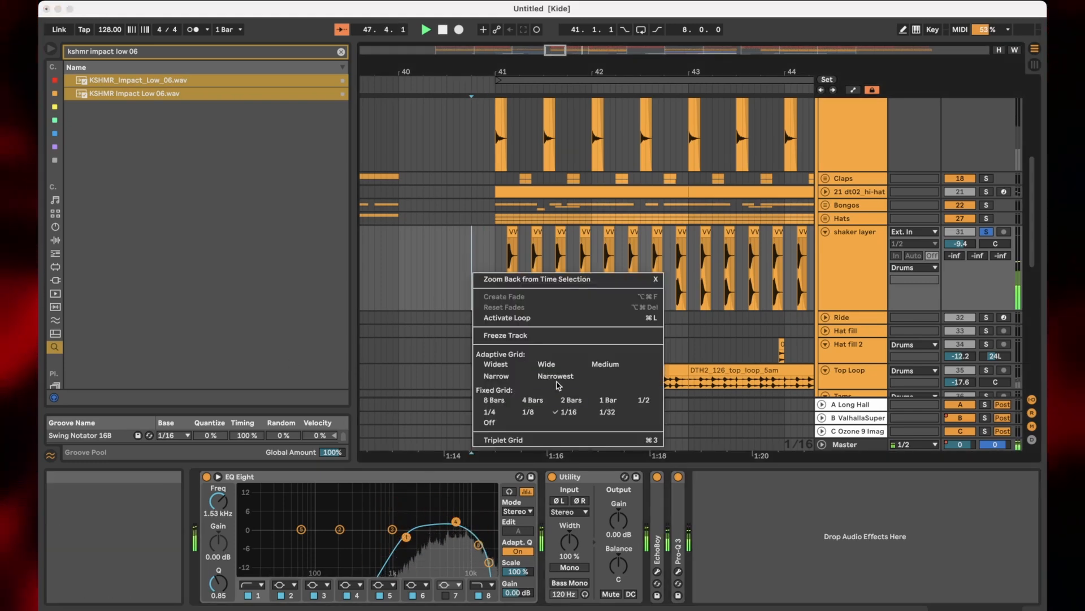
click(519, 343)
key(minus)
scroll(725, 246, down, 3)
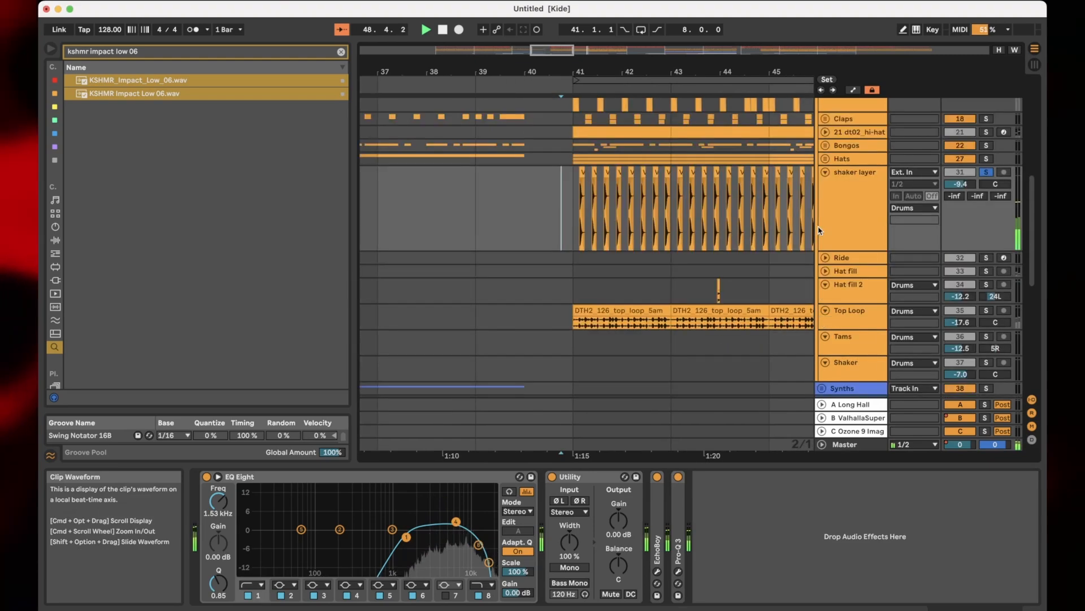
click(827, 175)
key(minus)
key(minus)
key(minus)
key(minus)
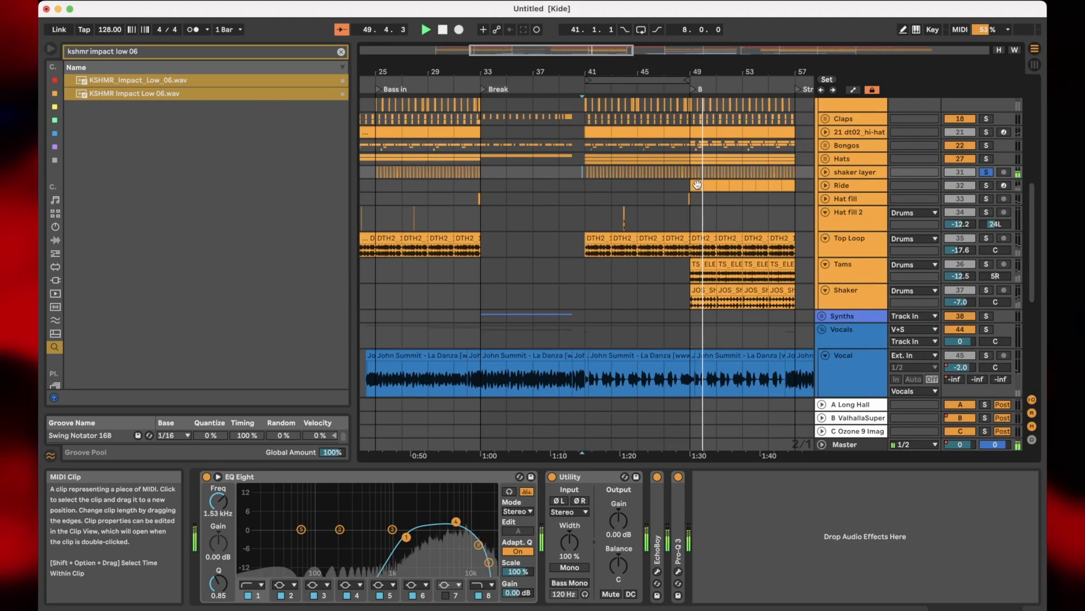
- Solo the Ride track and play its part from bar 49
click(696, 185)
key(s)
key(space)
key(space)
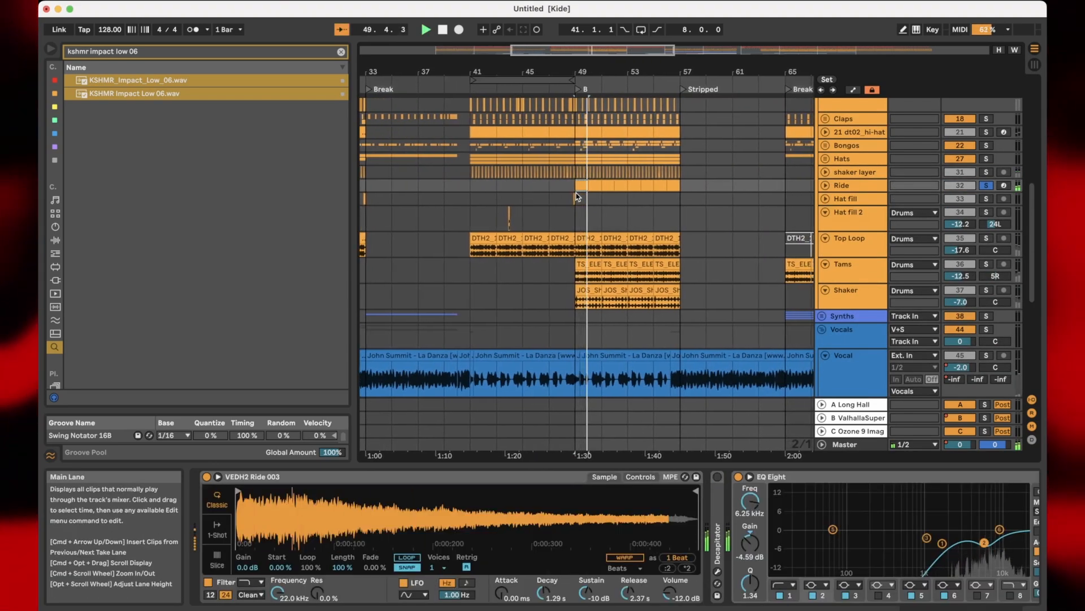
- Solo the Hat fill track and play its fill leading into section B at bar 49
click(567, 202)
key(s)
key(space)
key(space)
key(plus)
key(space)
scroll(573, 186, up, 2)
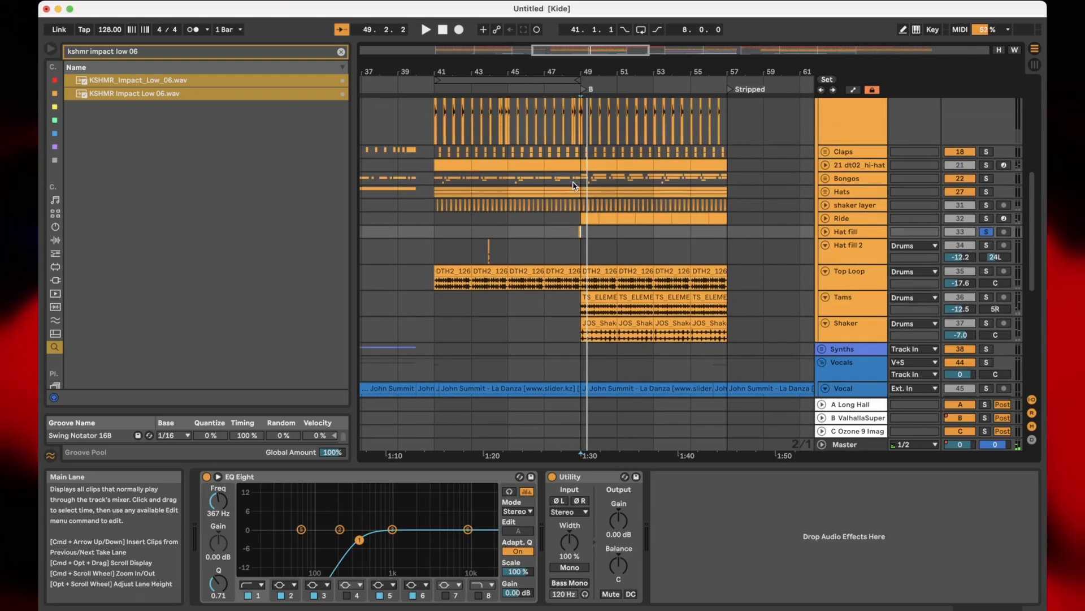
- Set the fixed grid to 1/16 and play the Hat fill into bar 49 in context, with no track soloed
right_click(567, 211)
click(657, 351)
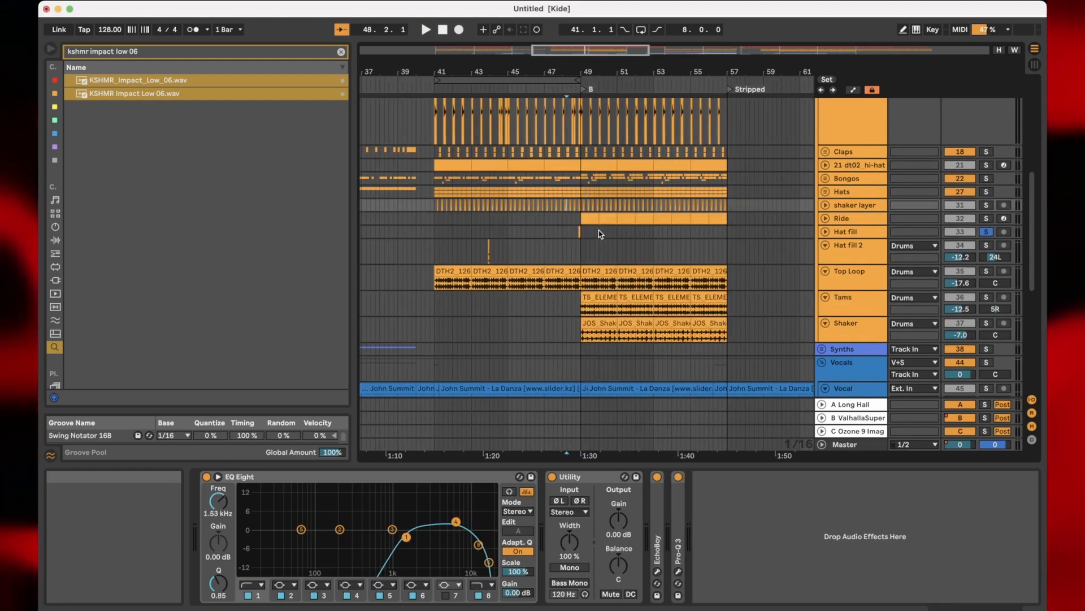
scroll(571, 234, up, 4)
click(571, 234)
key(space)
key(s)
scroll(567, 243, up, 4)
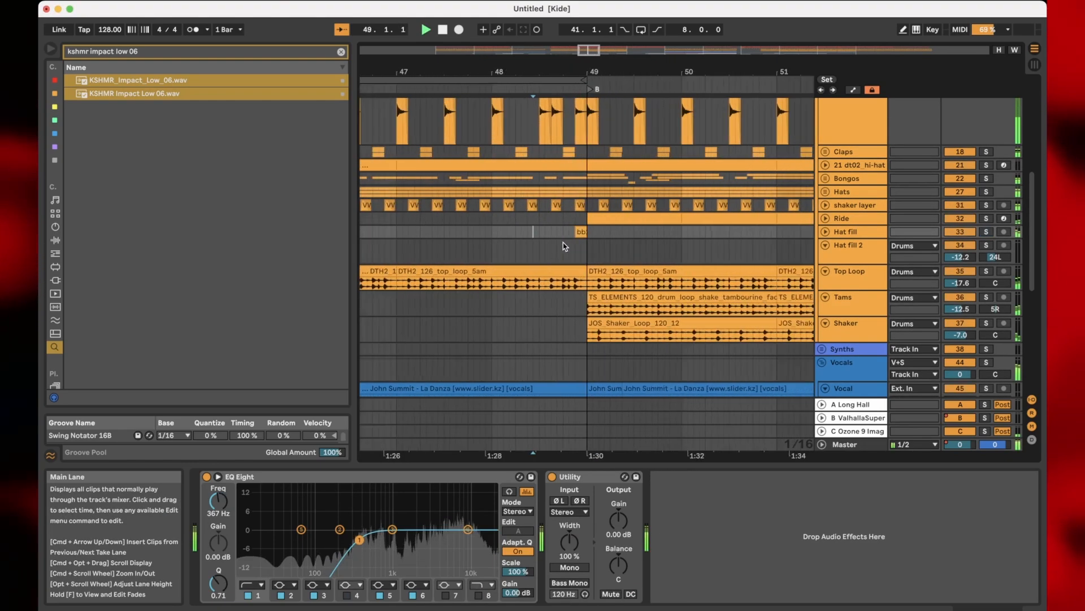
- Solo the Top Loop track, play it from bar 41, and view its first clip in the sample editor
scroll(557, 248, down, 2)
scroll(543, 252, left, 6)
scroll(508, 257, down, 5)
click(491, 270)
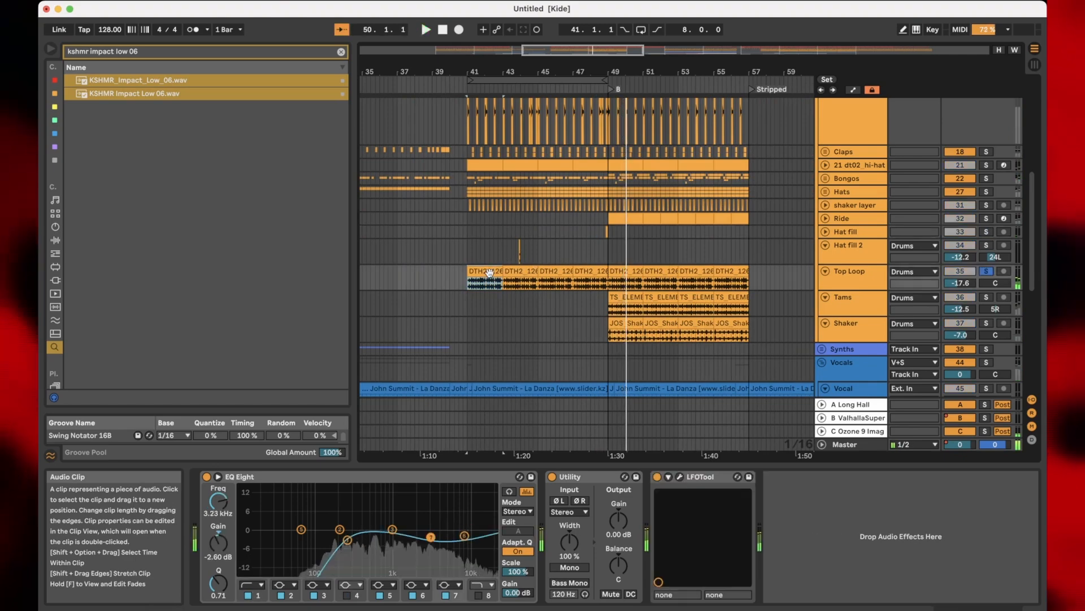
key(s)
key(space)
key(space)
scroll(521, 268, up, 3)
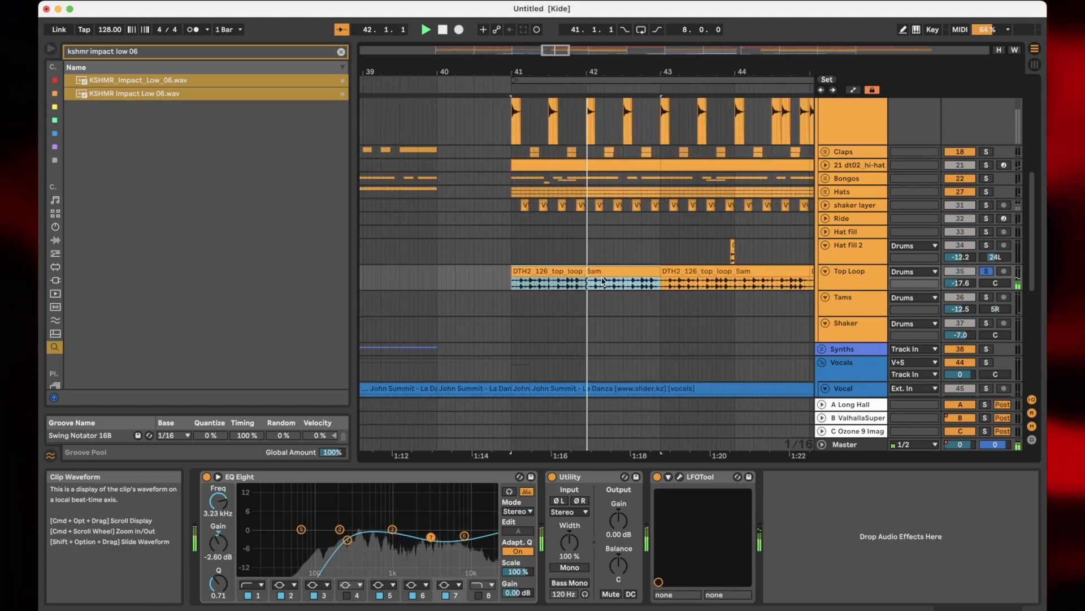
double_click(604, 284)
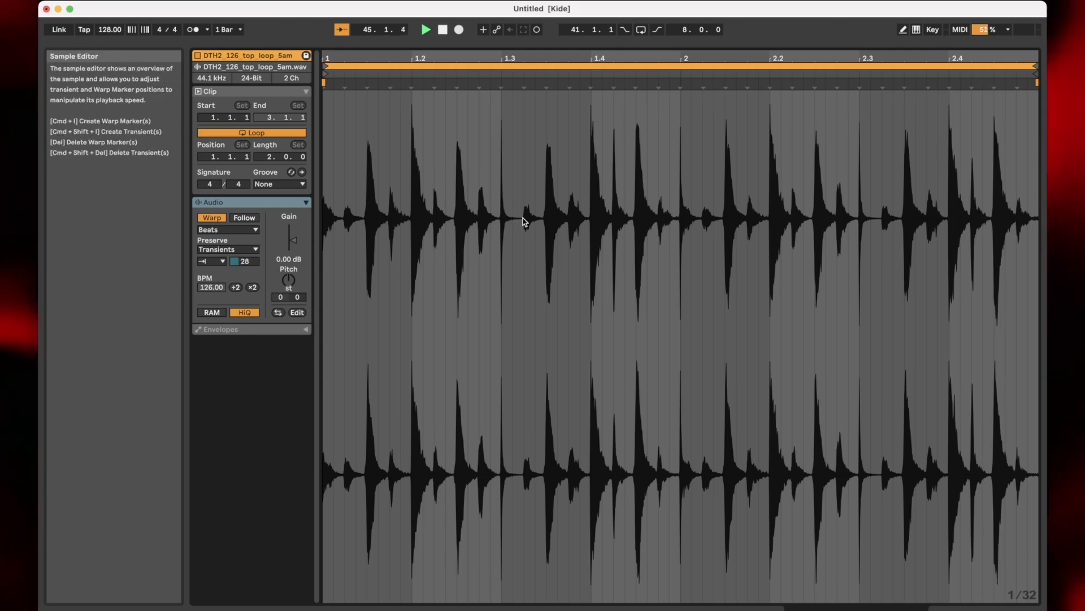
key(shift+Tab)
- Audition the Tams track and the Shaker track one after the other, each soloed, in section B
click(697, 148)
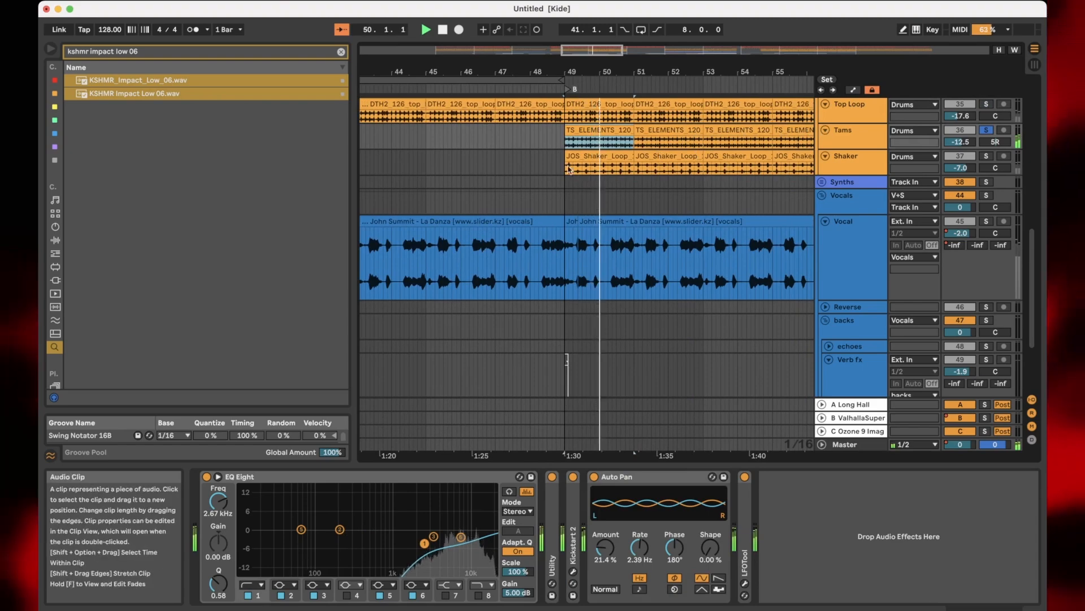
click(594, 167)
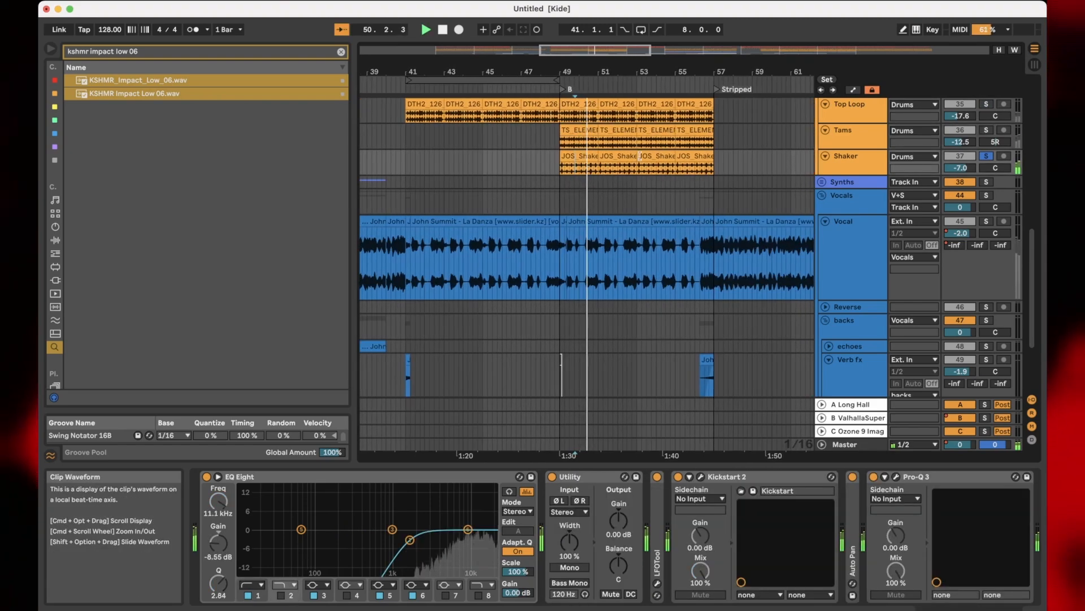
scroll(641, 157, up, 1)
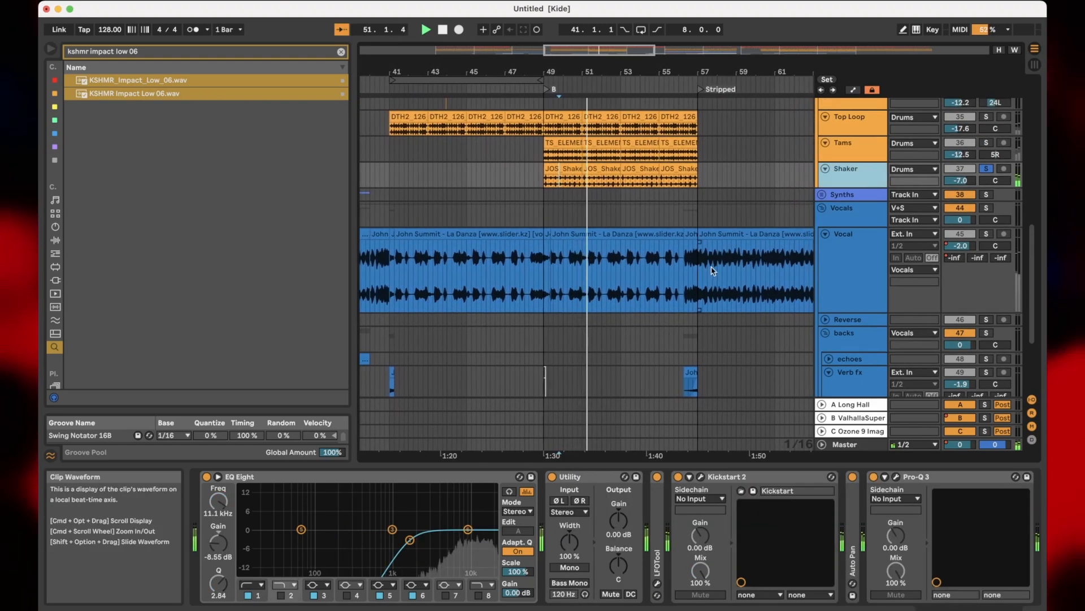
- Fold the Kickstart 2 and Pro-Q 3 devices on the Shaker track and unfold its Auto Pan
double_click(725, 477)
double_click(803, 477)
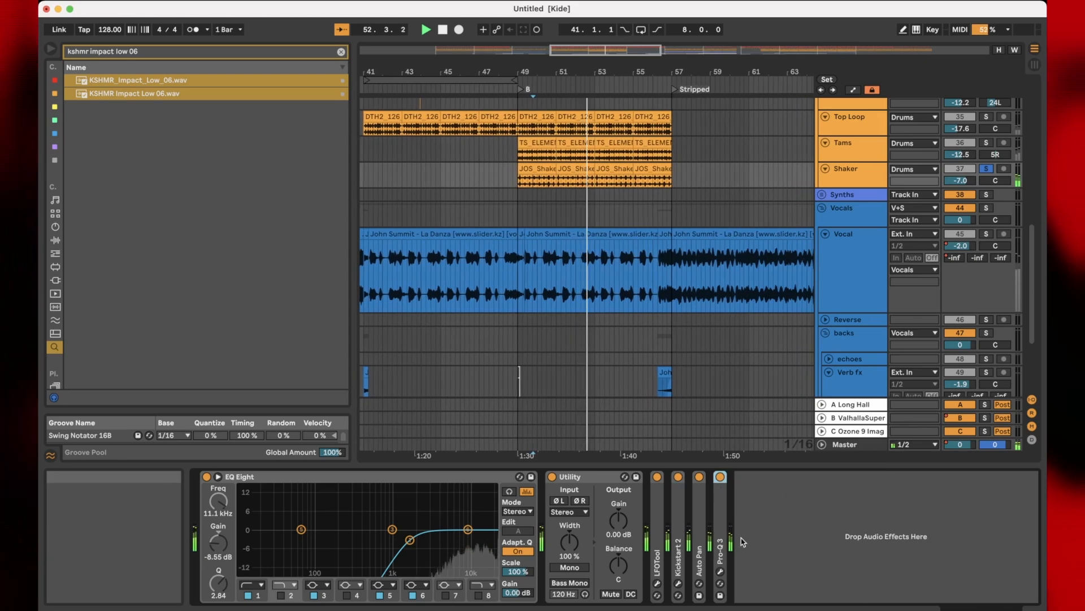
double_click(700, 537)
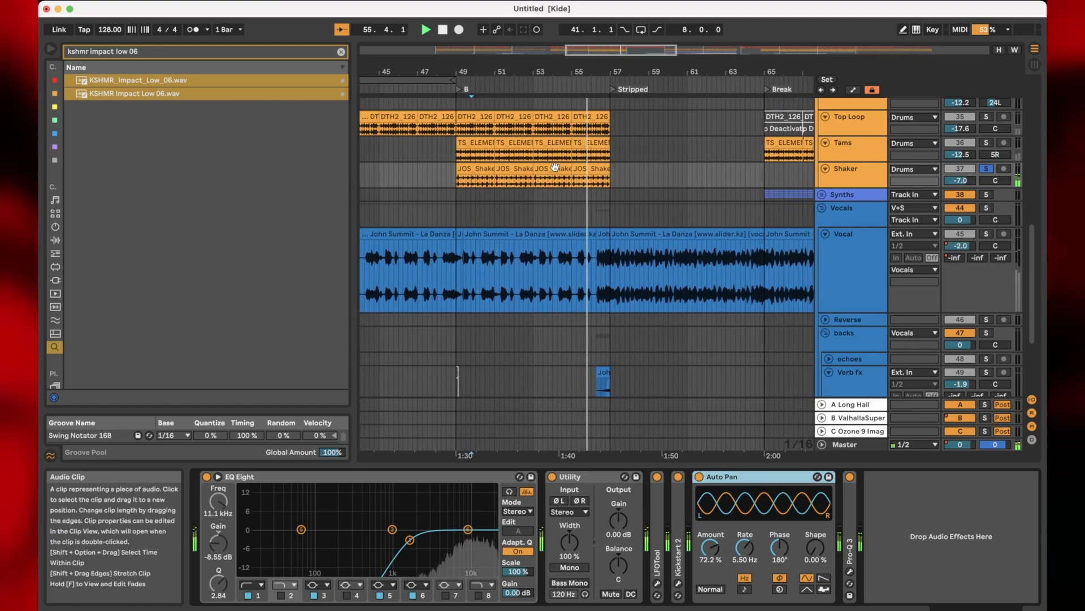
- Collapse the Drums group, solo it and play it from the Break at bar 65
scroll(758, 176, up, 10)
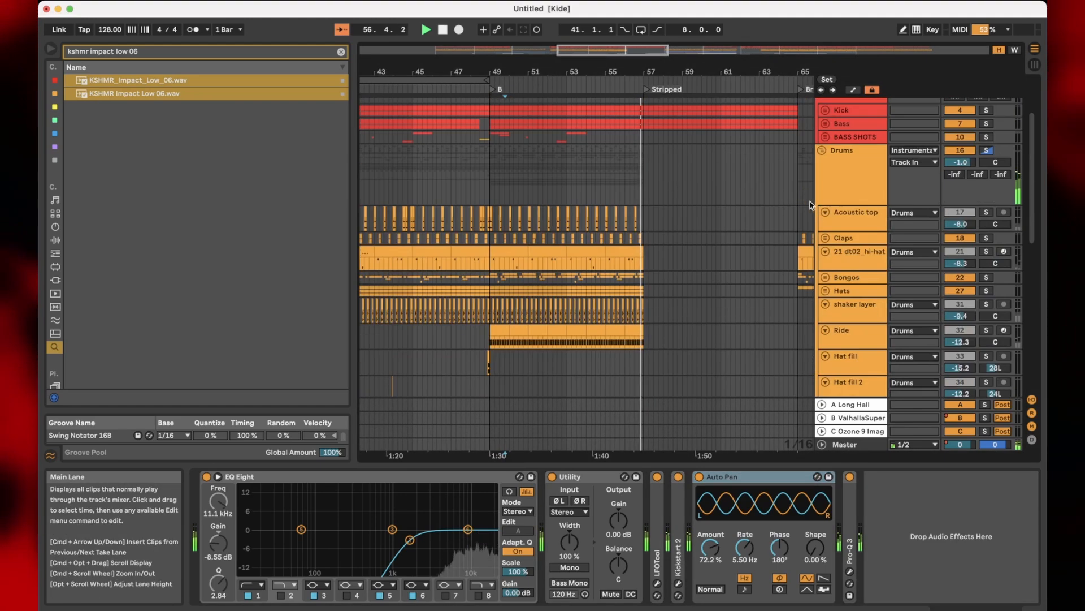
click(822, 152)
scroll(621, 164, down, 5)
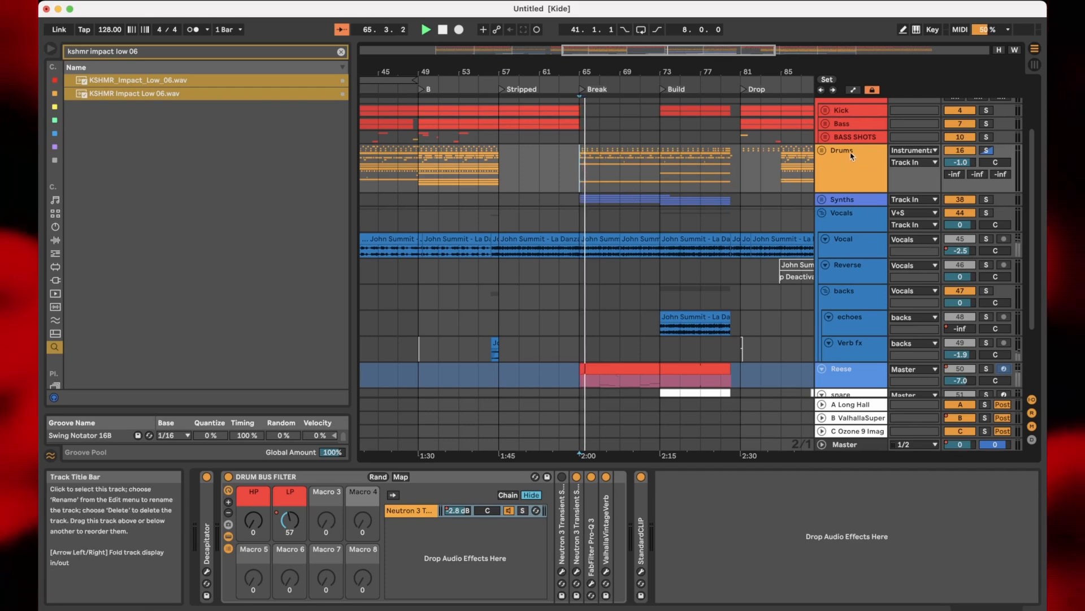
scroll(679, 173, up, 2)
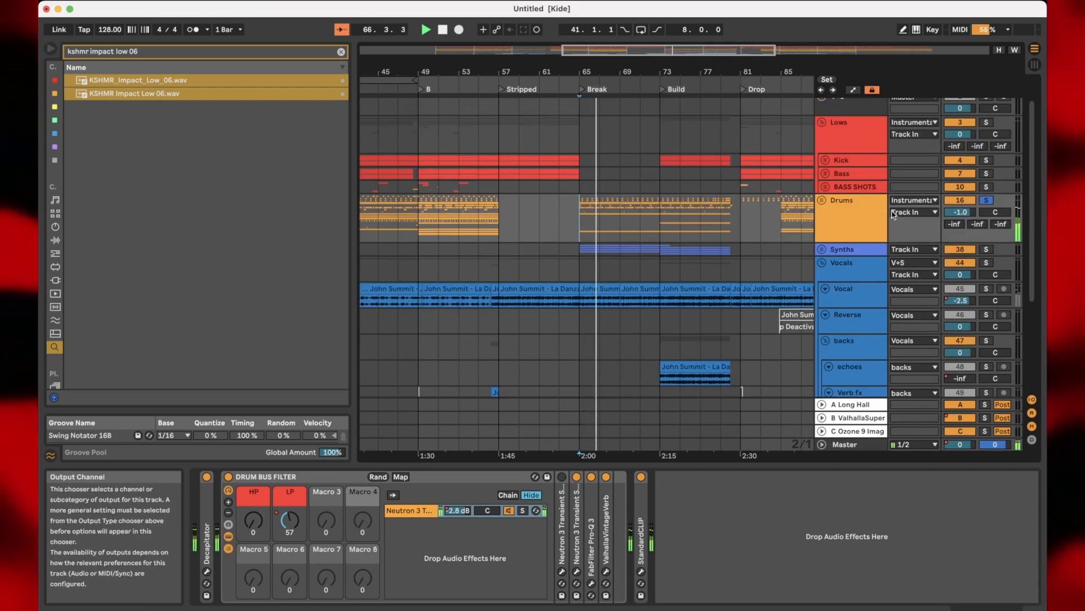
- Show the automation lanes with a 1/16 grid, briefly expanding the Drums group and collapsing it again
click(826, 204)
right_click(617, 223)
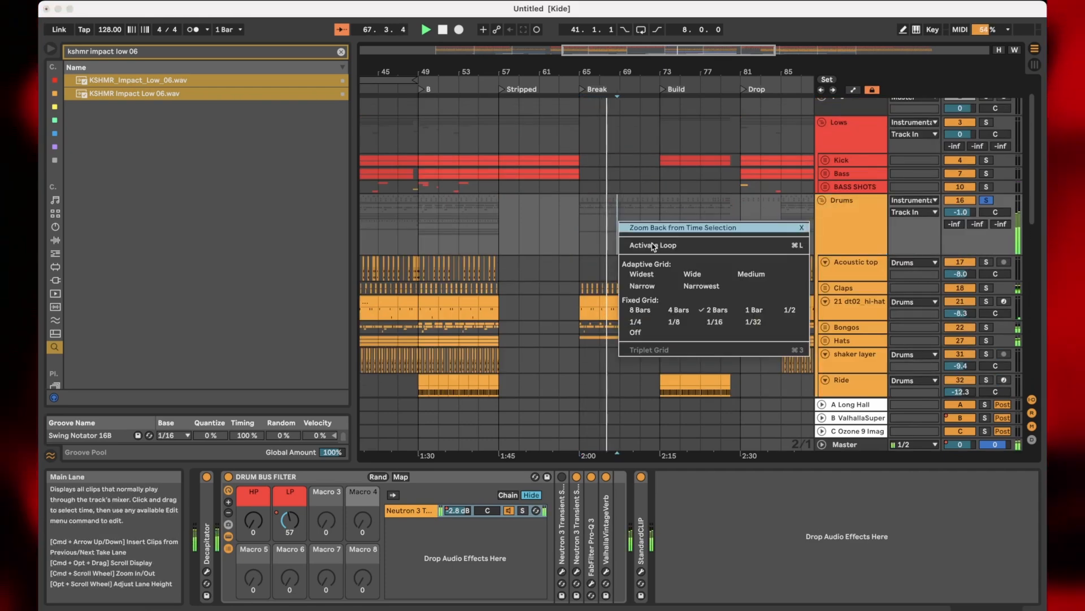
click(714, 321)
key(a)
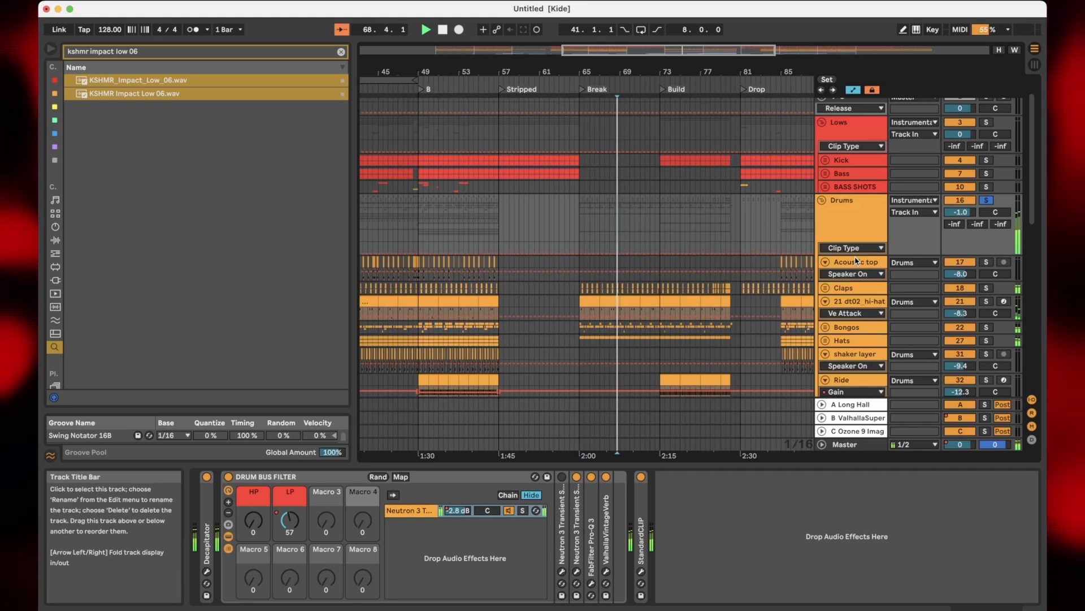
click(823, 202)
- Play the soloed Drums group near the end of the Build and from just before the Drop at bar 81
scroll(727, 215, right, 2)
right_click(676, 221)
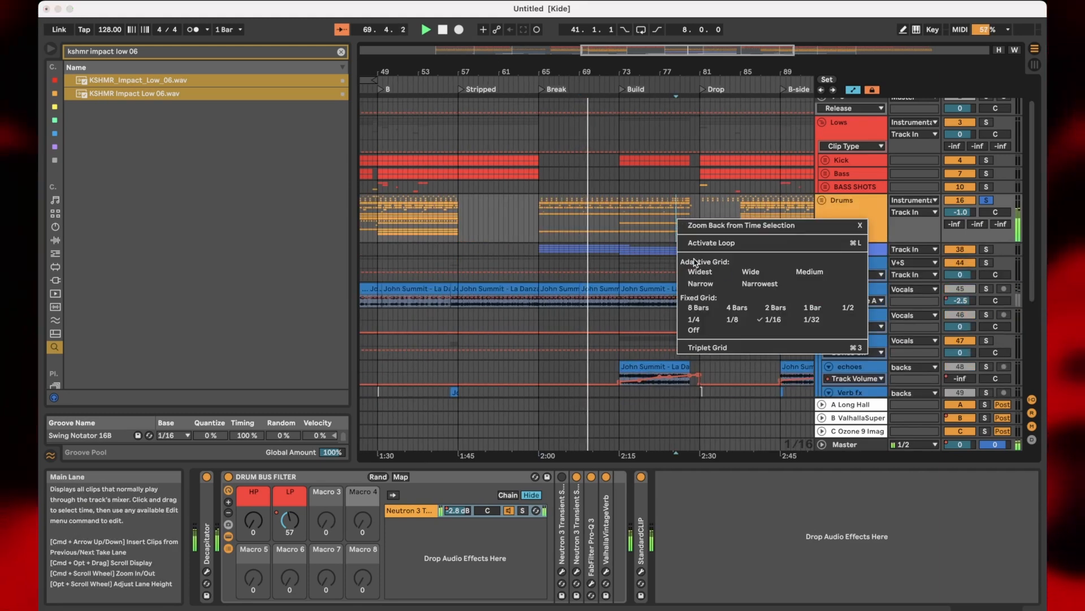
click(688, 272)
scroll(692, 220, down, 5)
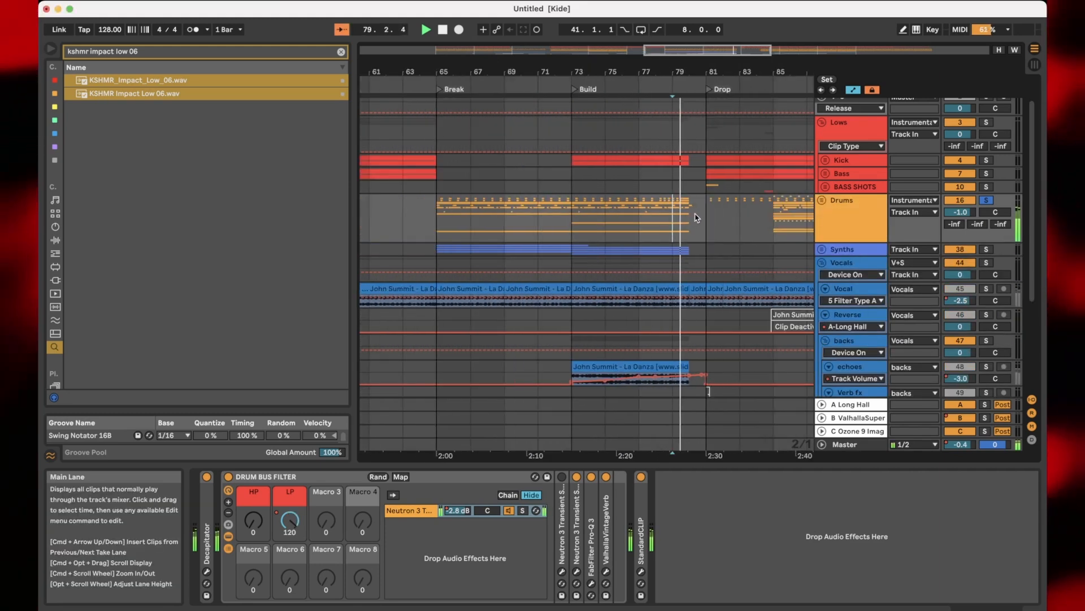
click(697, 218)
key(space)
key(space)
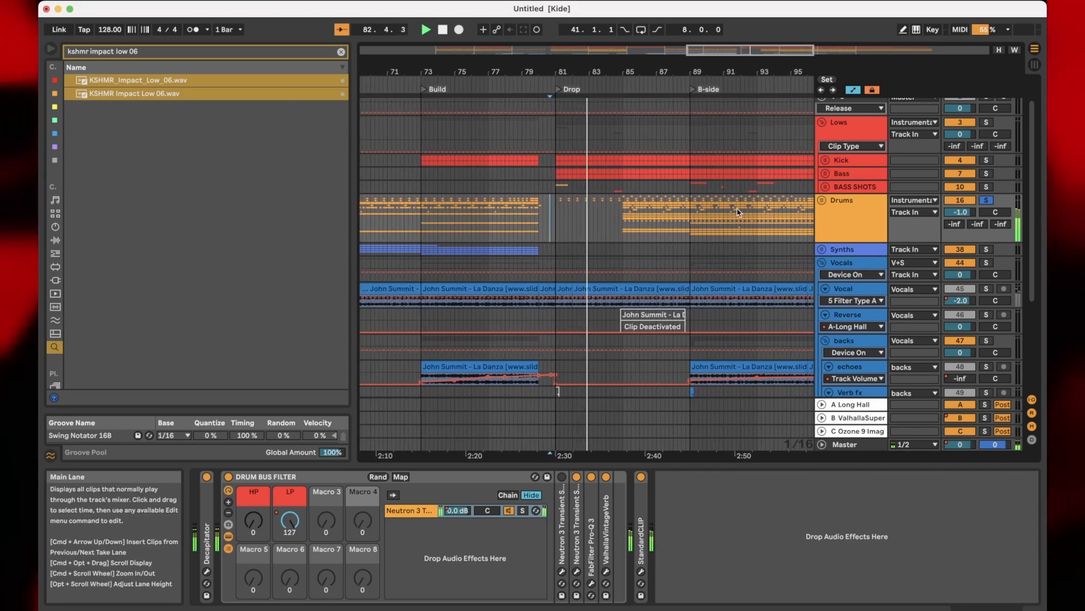
- Collapse the Lows group and replay the soloed Drums group from the start of the Drop
click(823, 122)
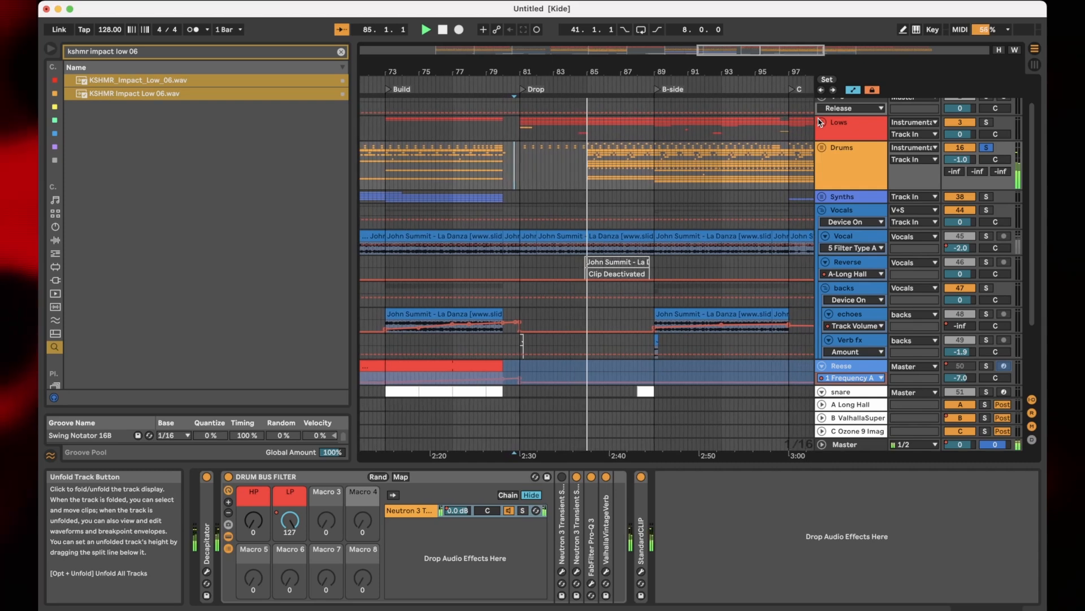
right_click(686, 169)
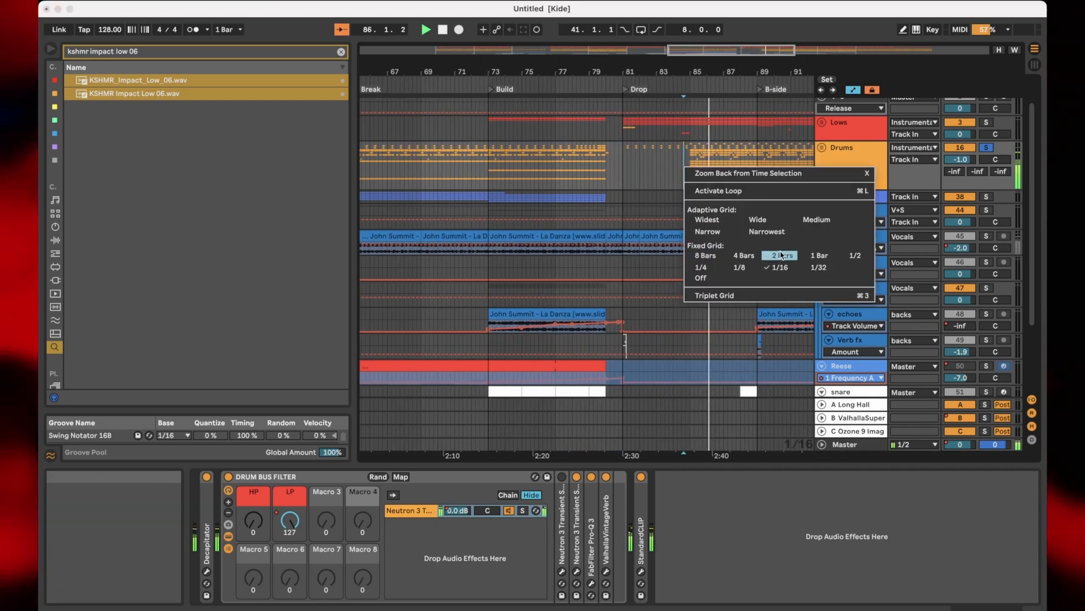
right_click(619, 162)
click(714, 260)
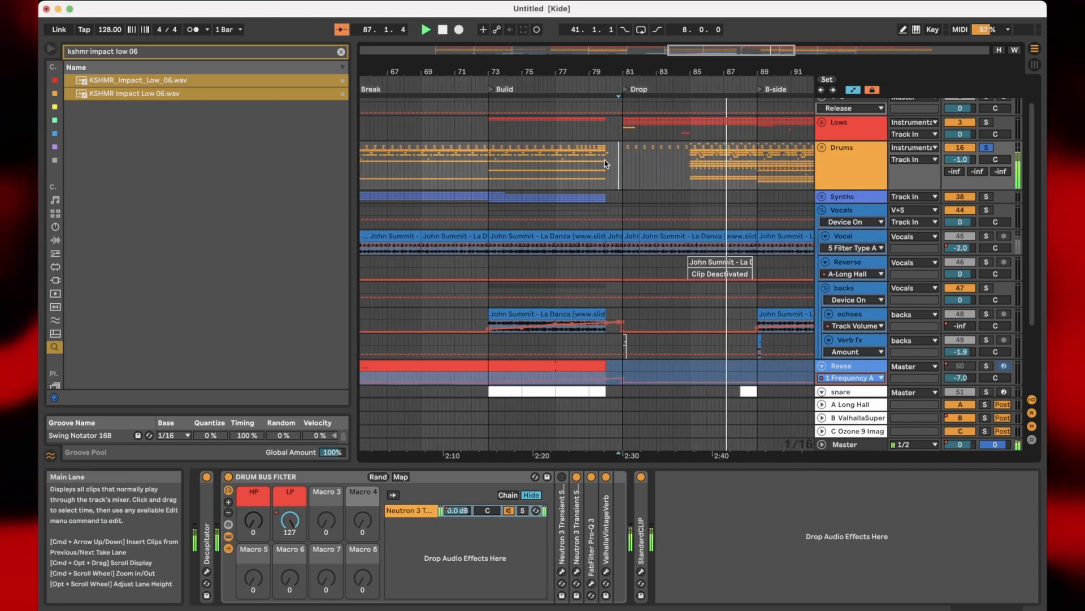
click(622, 182)
key(space)
key(space)
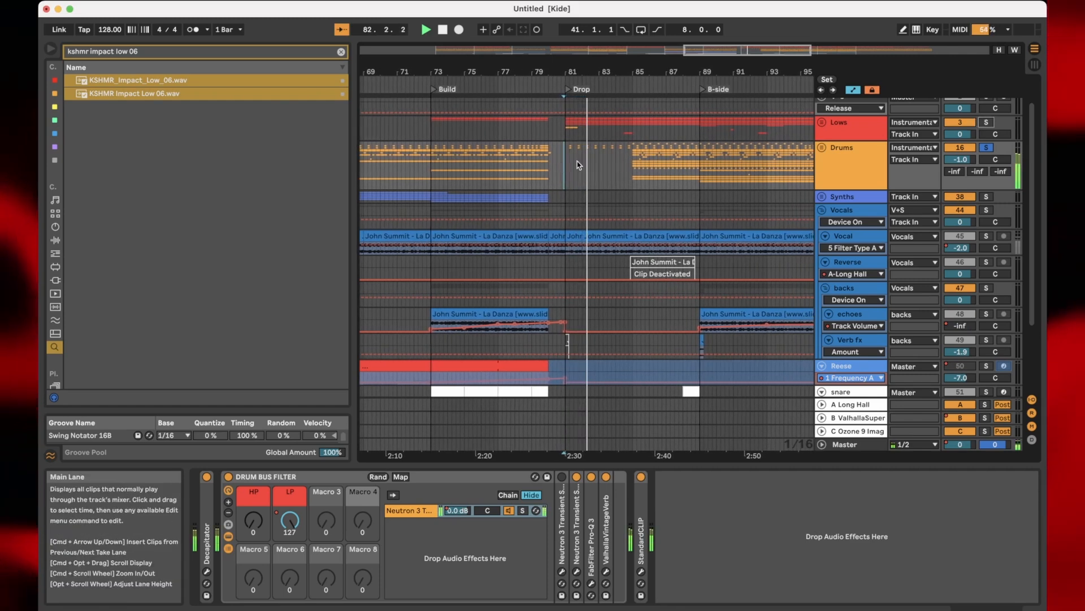
- Solo the Lows group alongside the Drums group and play both from bar 81 with the grid at 2 bars
super+click(985, 122)
key(space)
key(space)
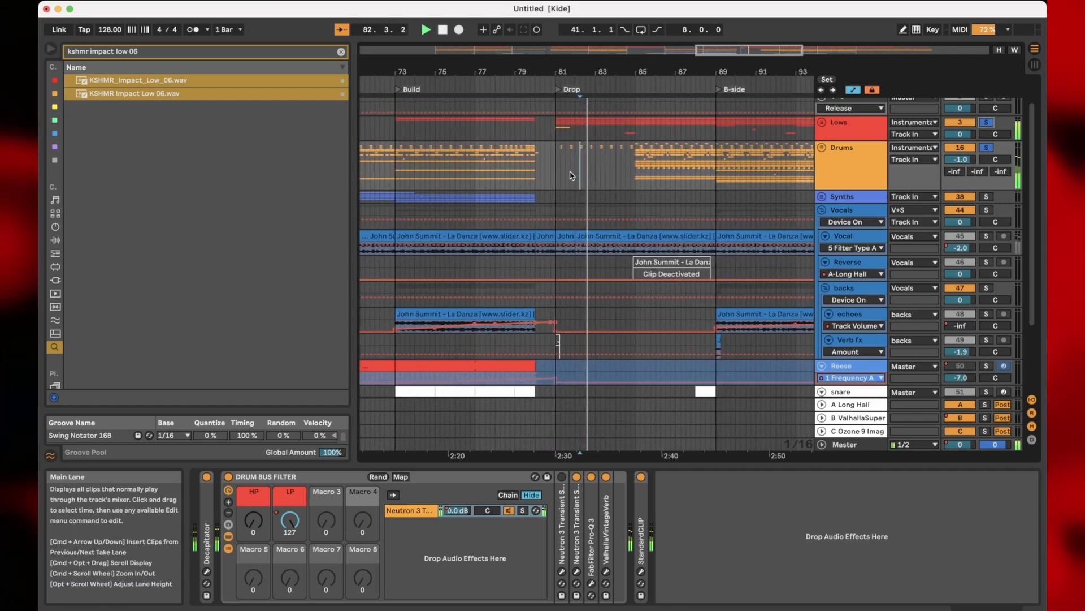
right_click(551, 164)
click(598, 209)
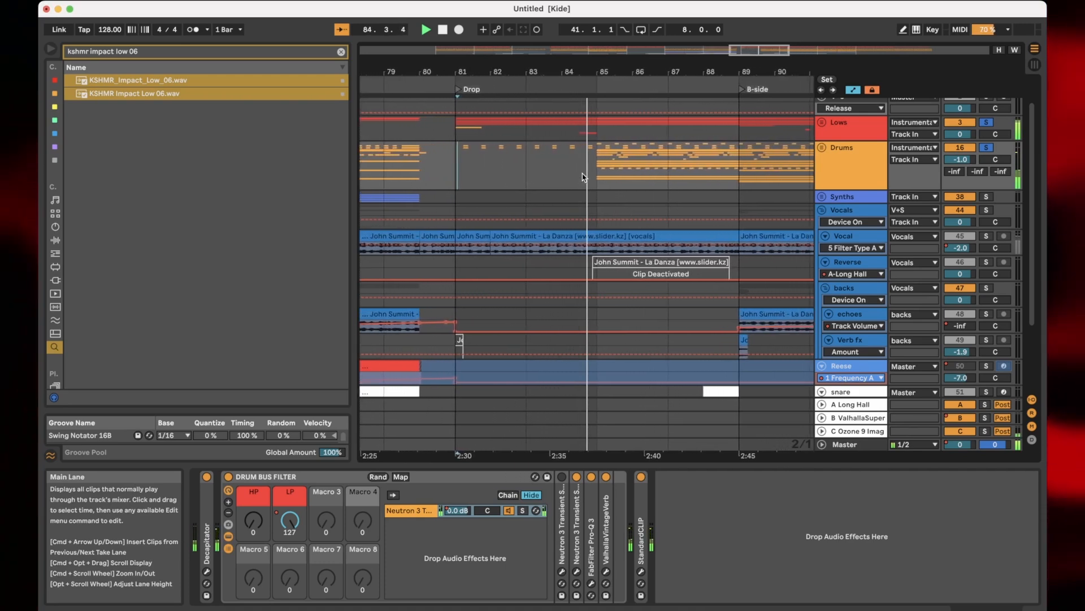
- Follow the soloed Lows and Drums through the Drop with a wider view of the arrangement, and expand the Synths group
scroll(581, 175, down, 2)
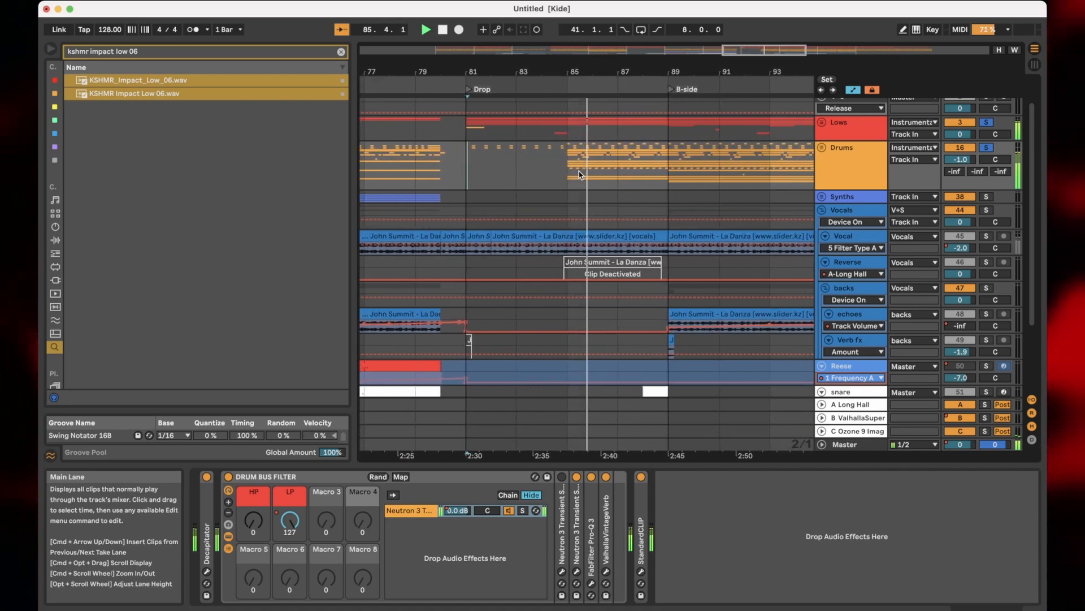
scroll(581, 175, down, 1)
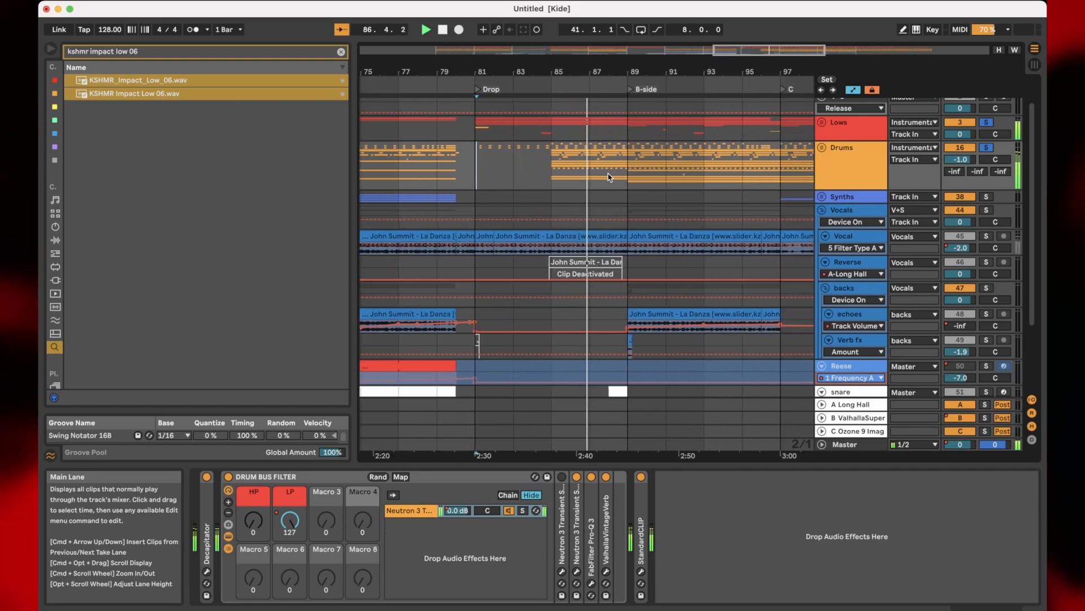
scroll(583, 183, down, 4)
scroll(606, 182, up, 4)
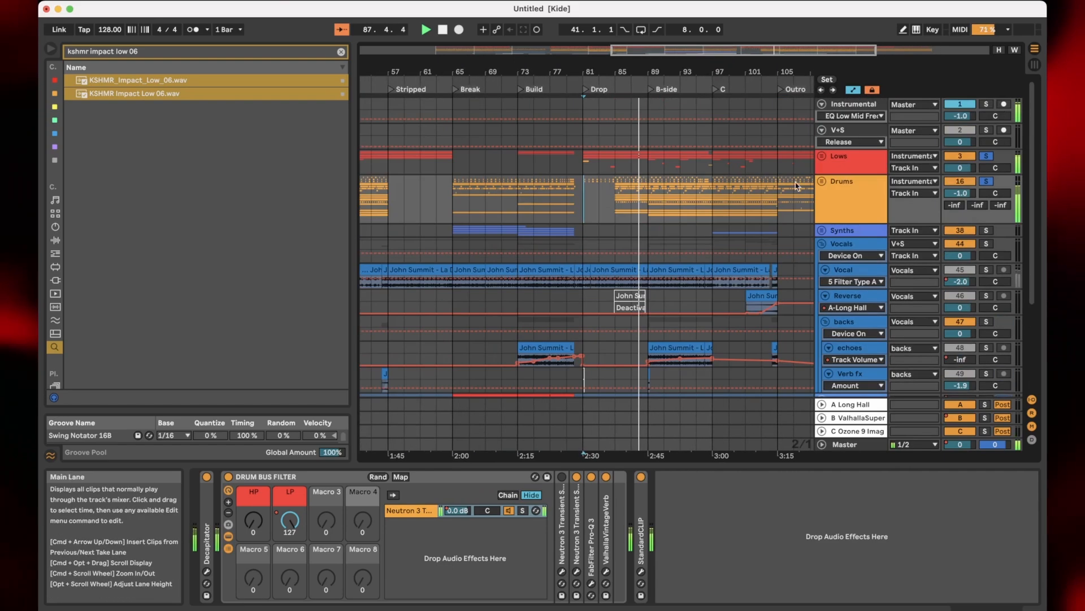
click(823, 230)
scroll(608, 247, down, 3)
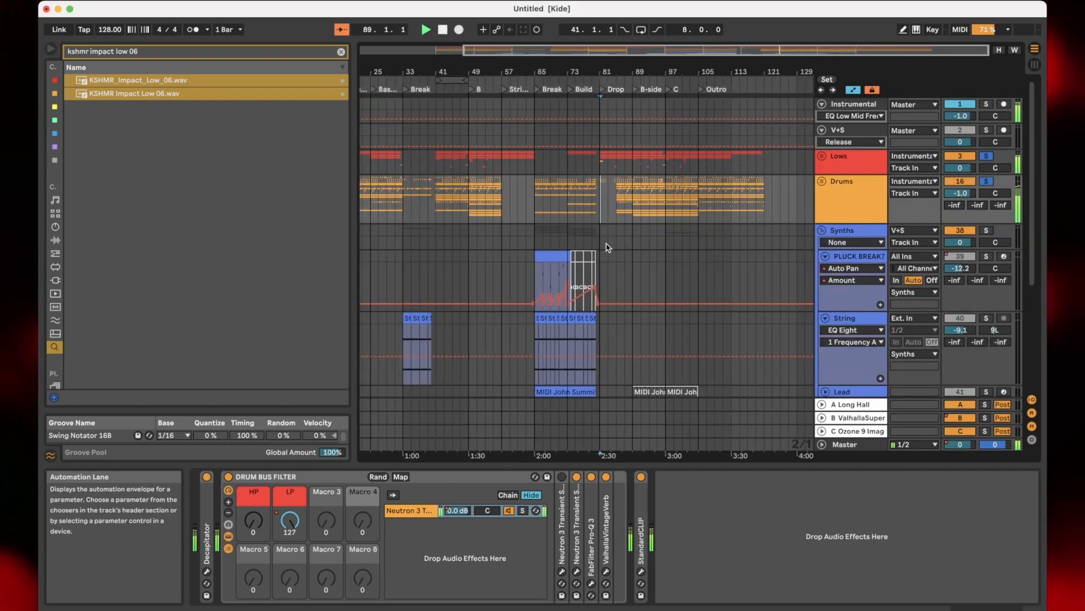
- Solo the PLUCK BREAK track in the Synths group and play it from the start of the Break at bar 65
click(541, 270)
scroll(543, 266, up, 2)
key(space)
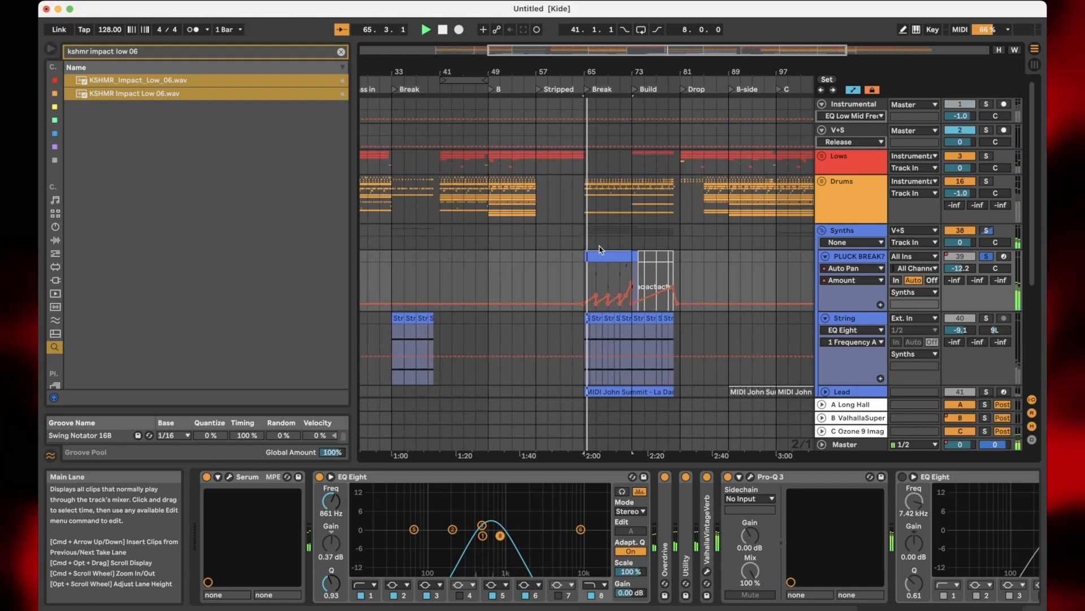
scroll(627, 257, up, 2)
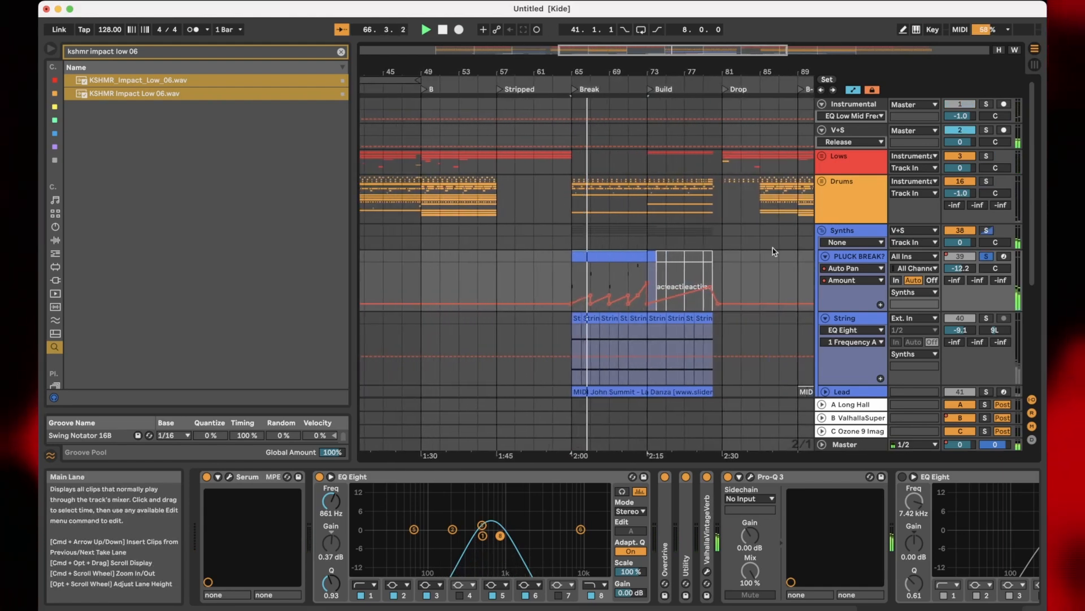
scroll(823, 237, down, 4)
- Replay the soloed pluck from bar 67 in the Break, narrow the grid to 1/16 and show the pluck's Speaker On automation
click(568, 219)
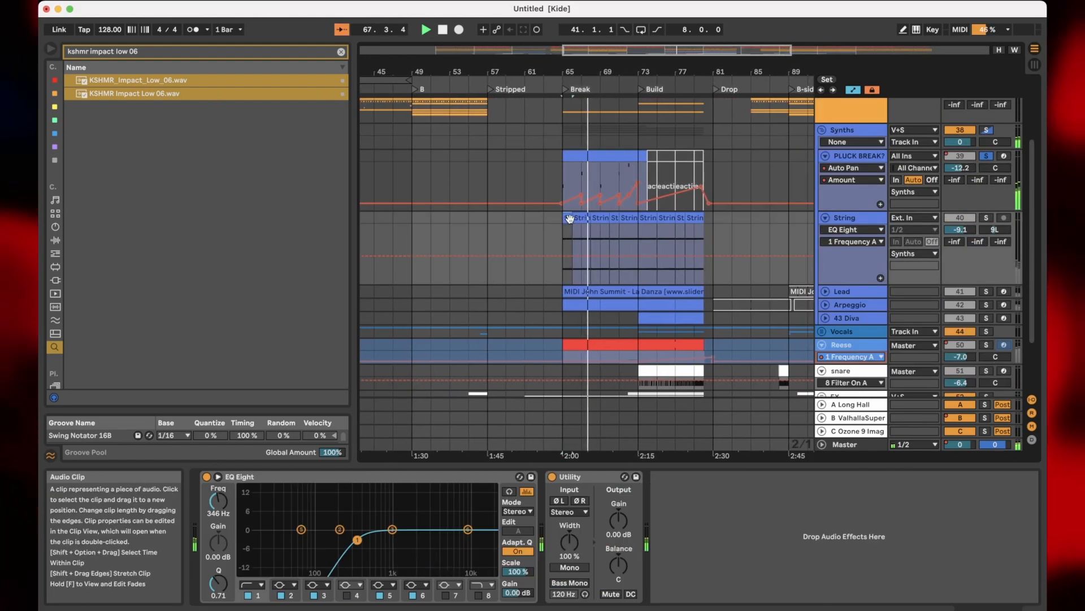
click(565, 175)
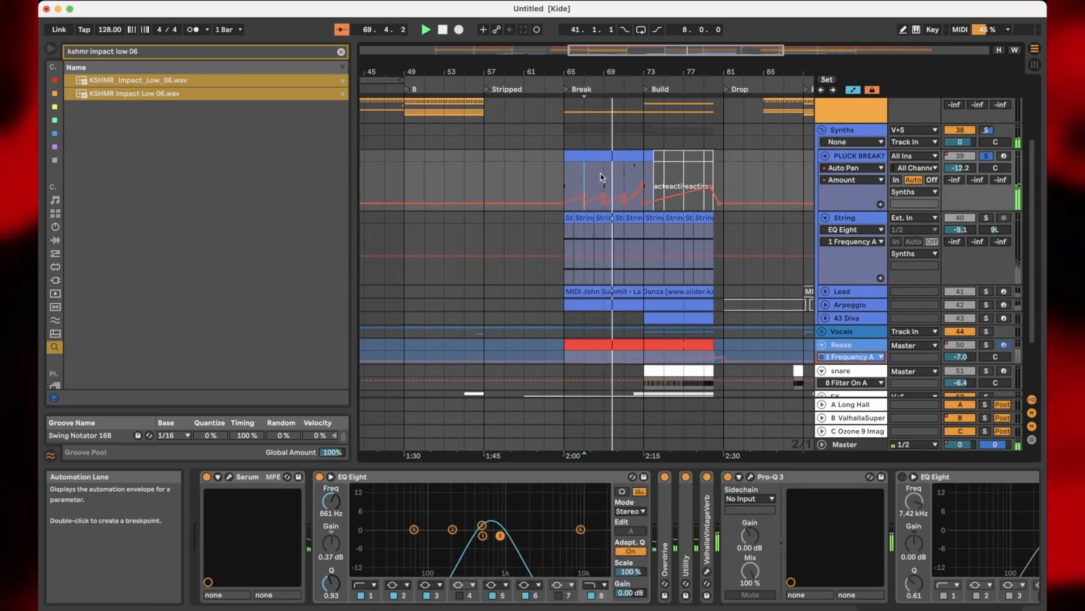
key(plus)
key(plus)
key(plus)
click(624, 338)
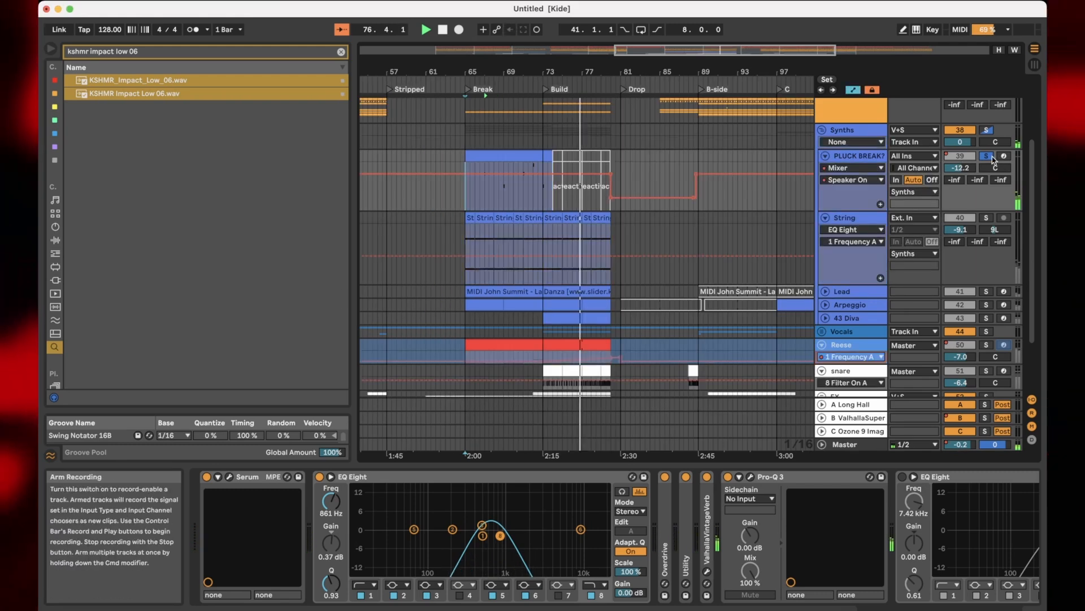
- Audition the String track and the Lead track solo from the Break, briefly opening the Lead's BBC Symphony Orchestra instrument
click(456, 245)
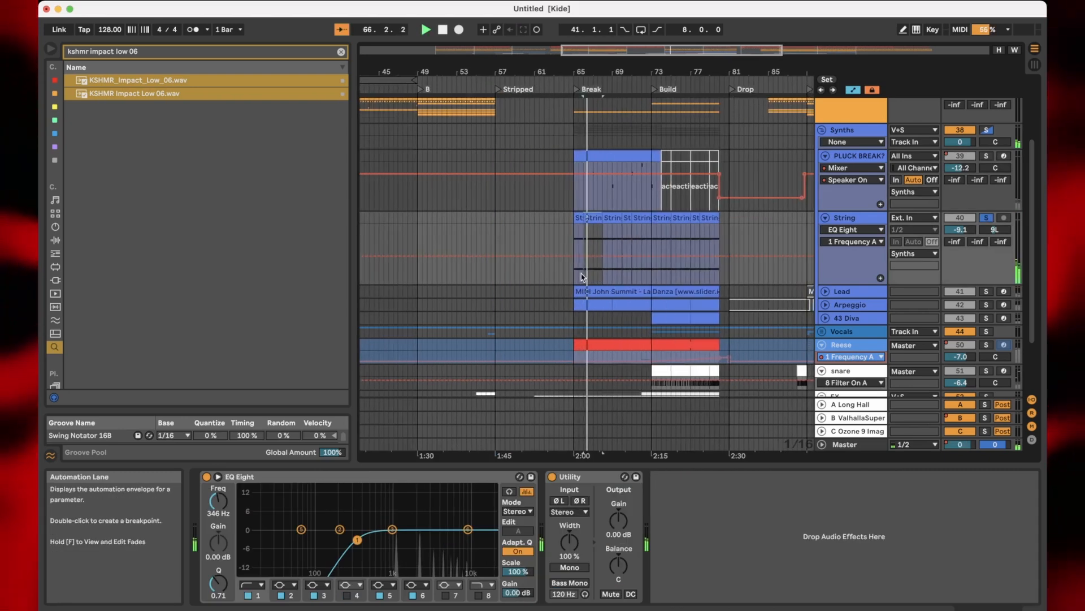
click(842, 291)
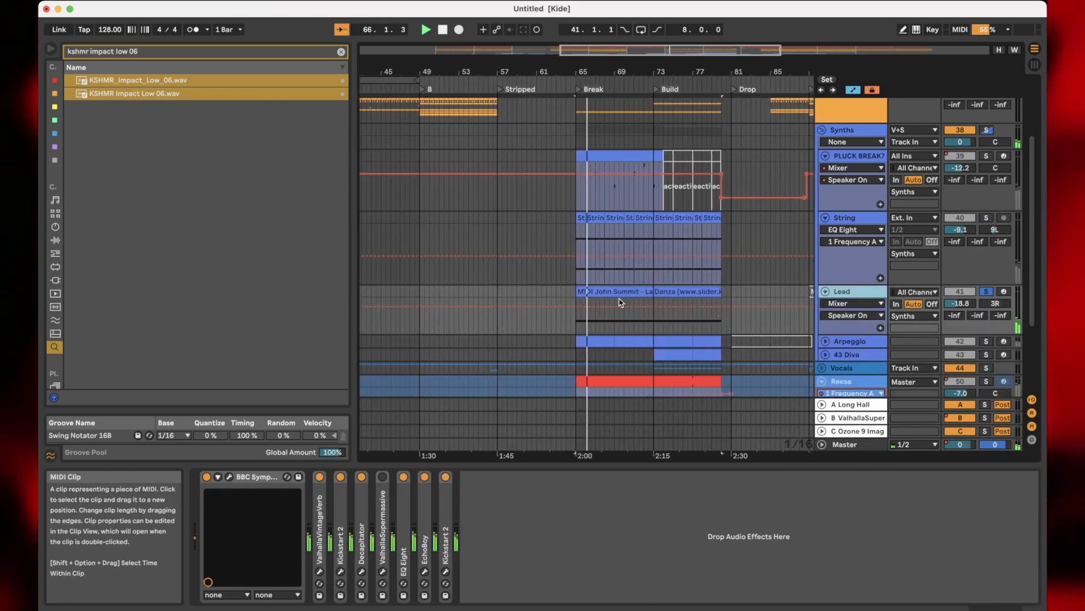
click(229, 478)
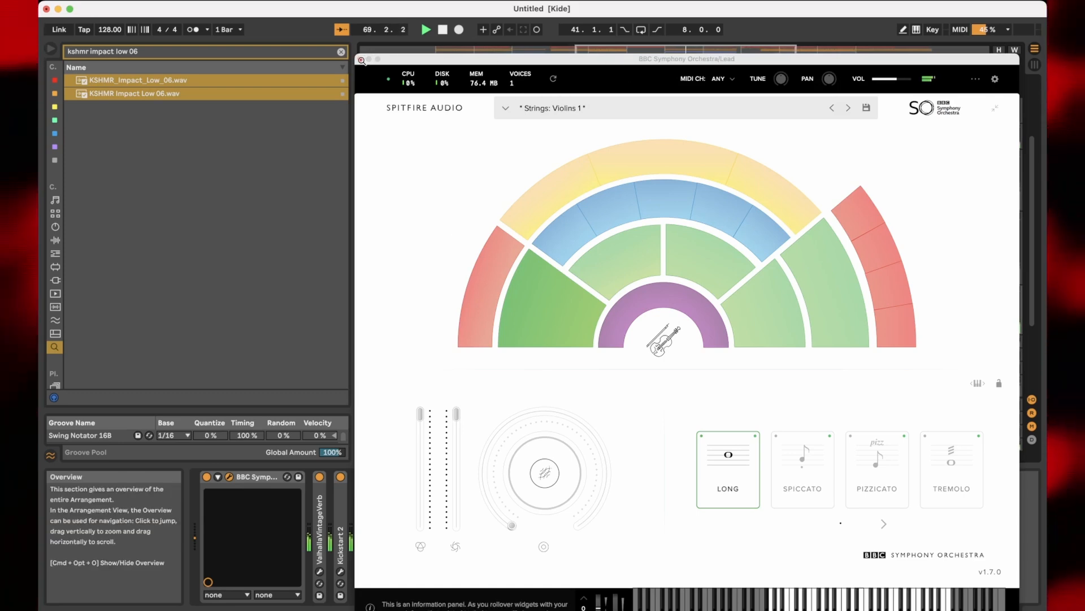
click(362, 60)
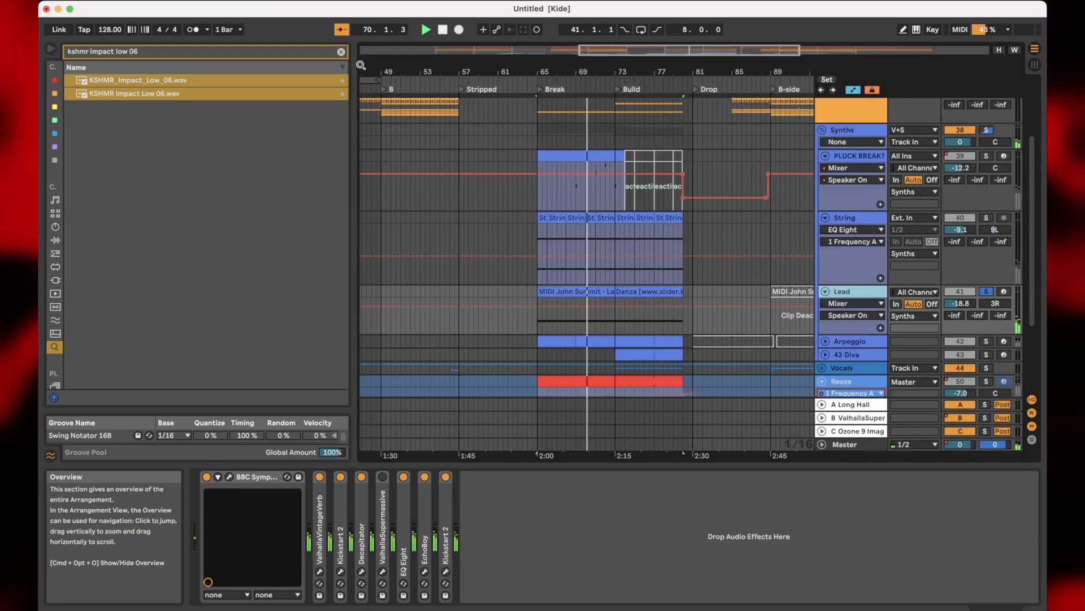
- Solo the Arpeggio track, play it from the start of the Break and unfold it to inspect its clip and devices
click(536, 339)
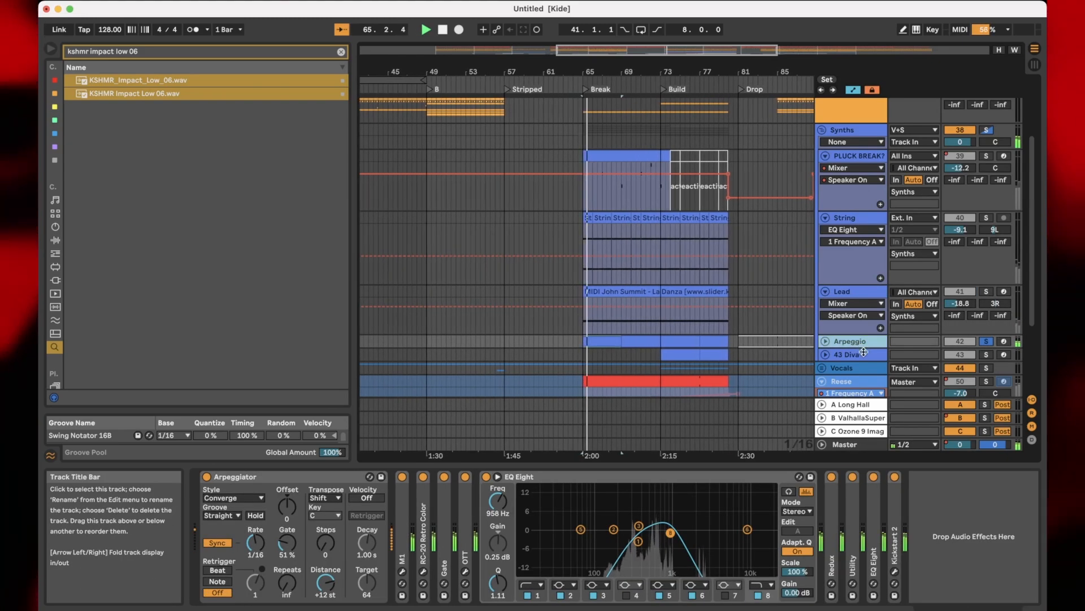
key(Right)
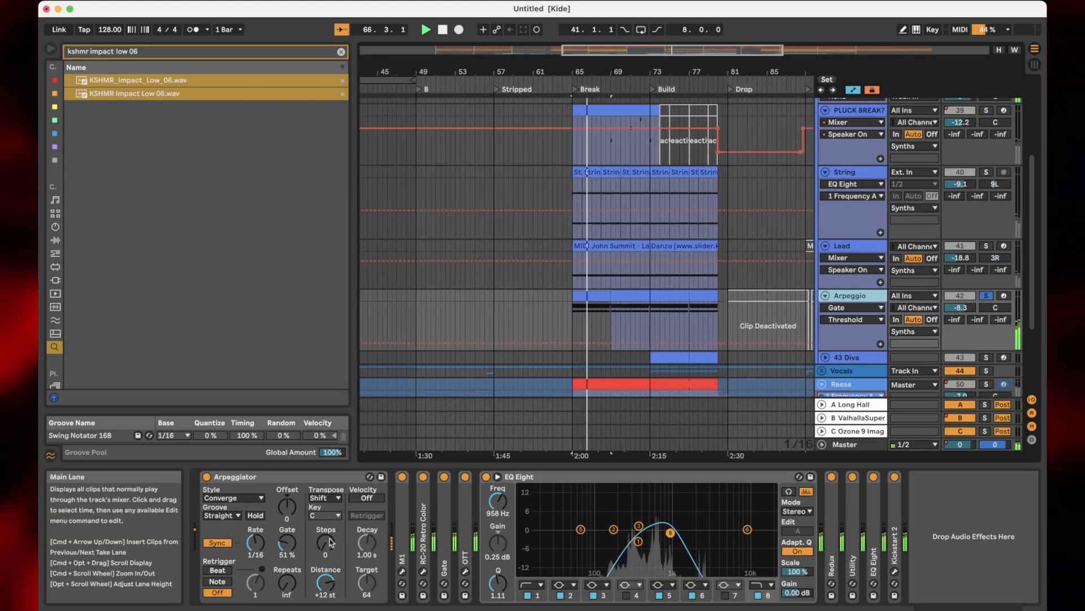
double_click(616, 303)
key(shift+Tab)
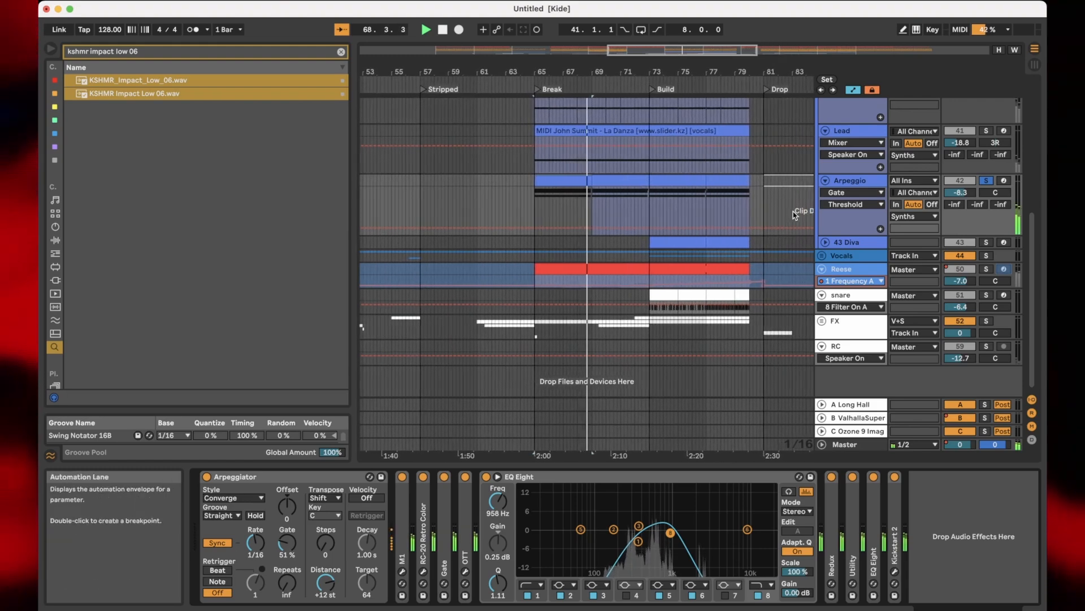
- Collapse the Synths group, solo the whole group and play it within the Break
scroll(858, 196, up, 5)
click(822, 168)
key(s)
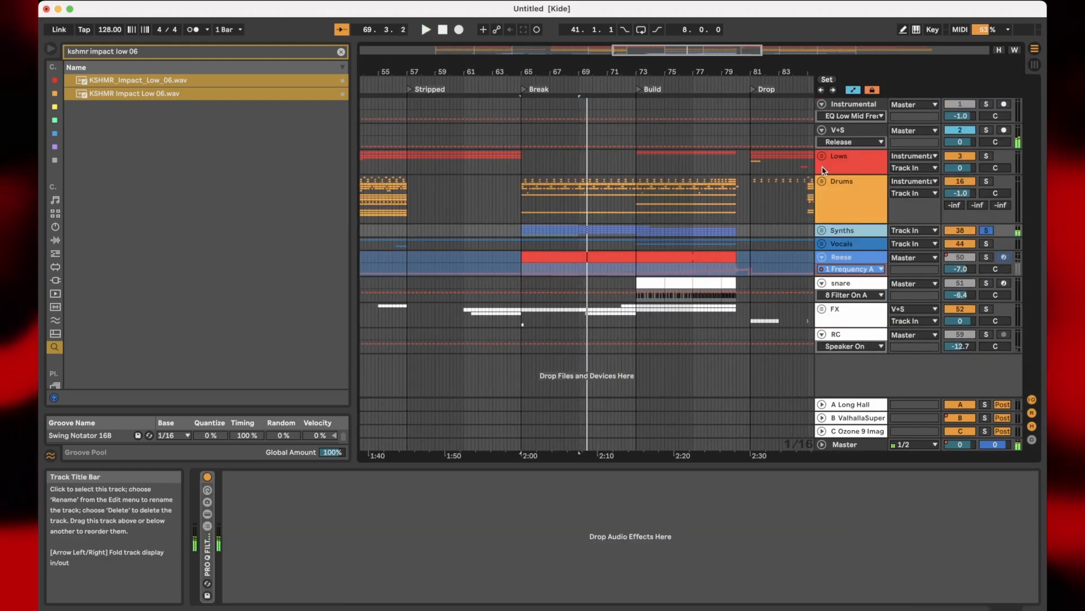
key(space)
key(space)
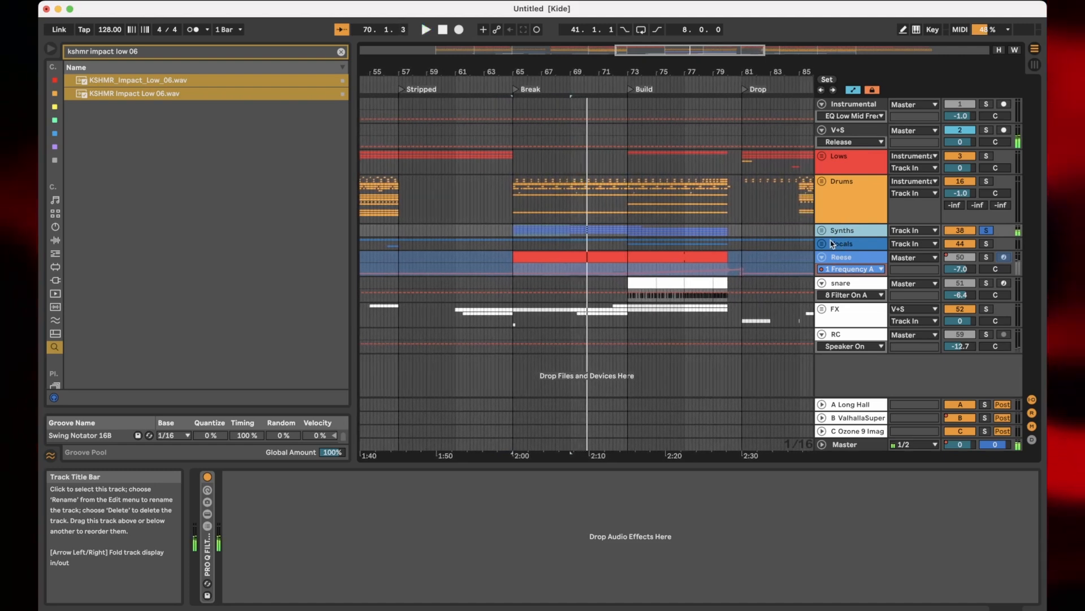
key(space)
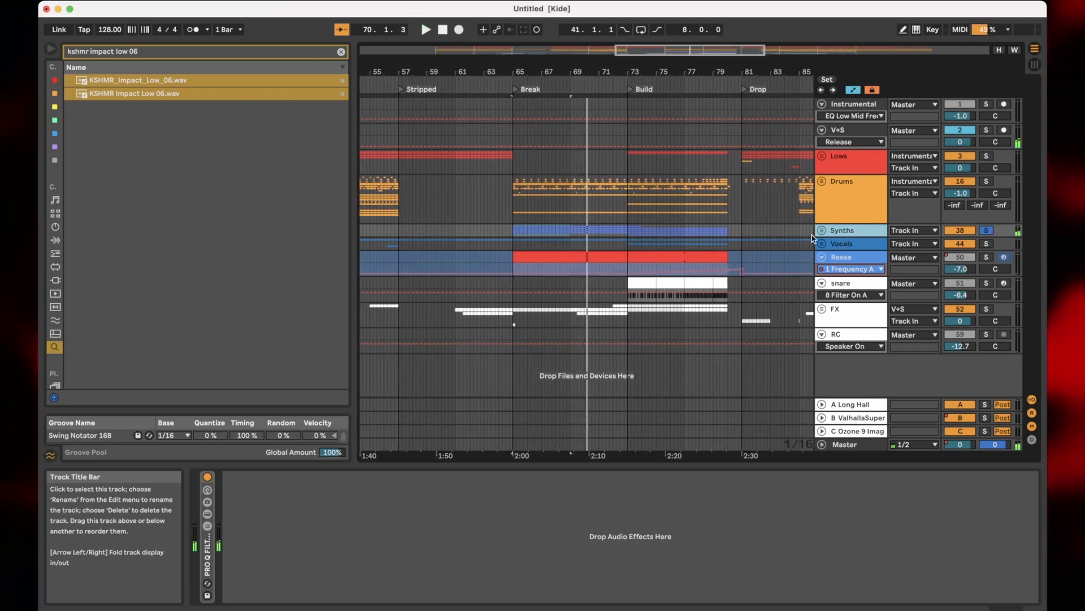
- Expand the Synths group, solo the 43 Diva track and play it from the start of the Build with automation hidden
right_click(570, 179)
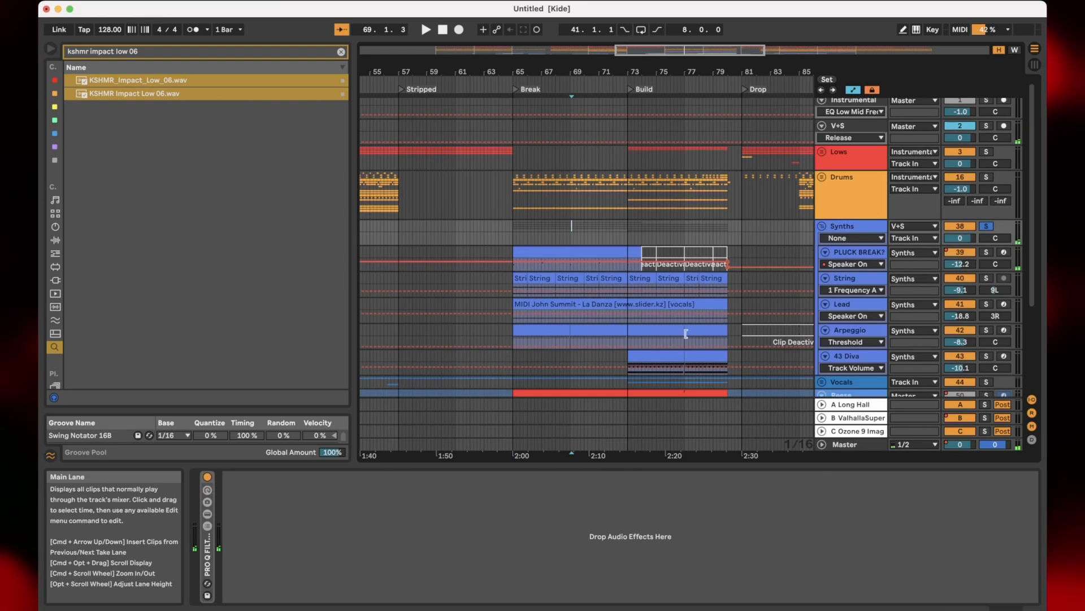
click(647, 355)
key(space)
scroll(601, 354, up, 3)
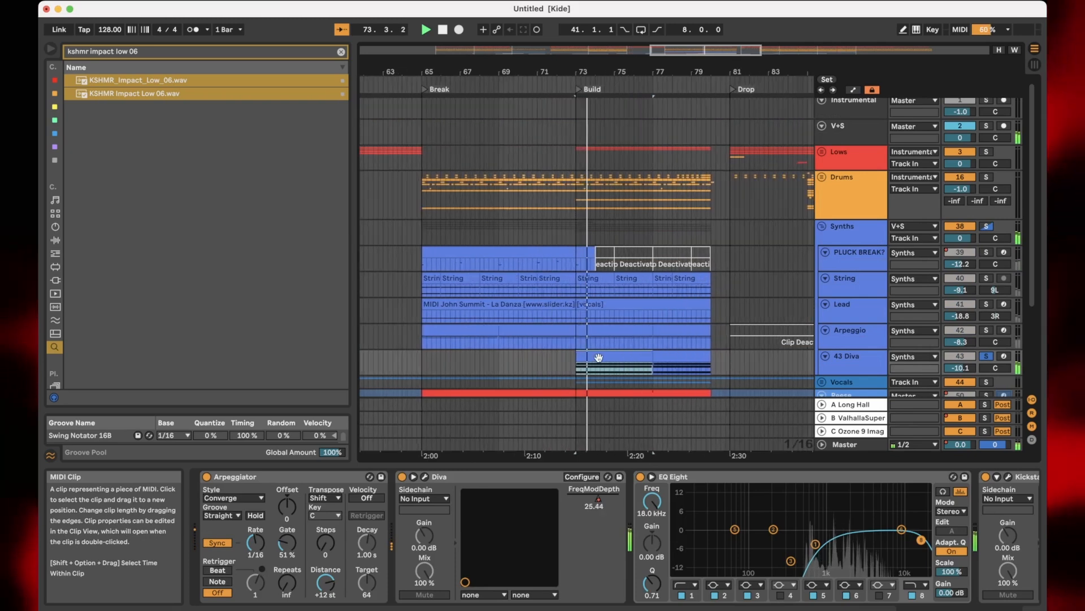
click(845, 354)
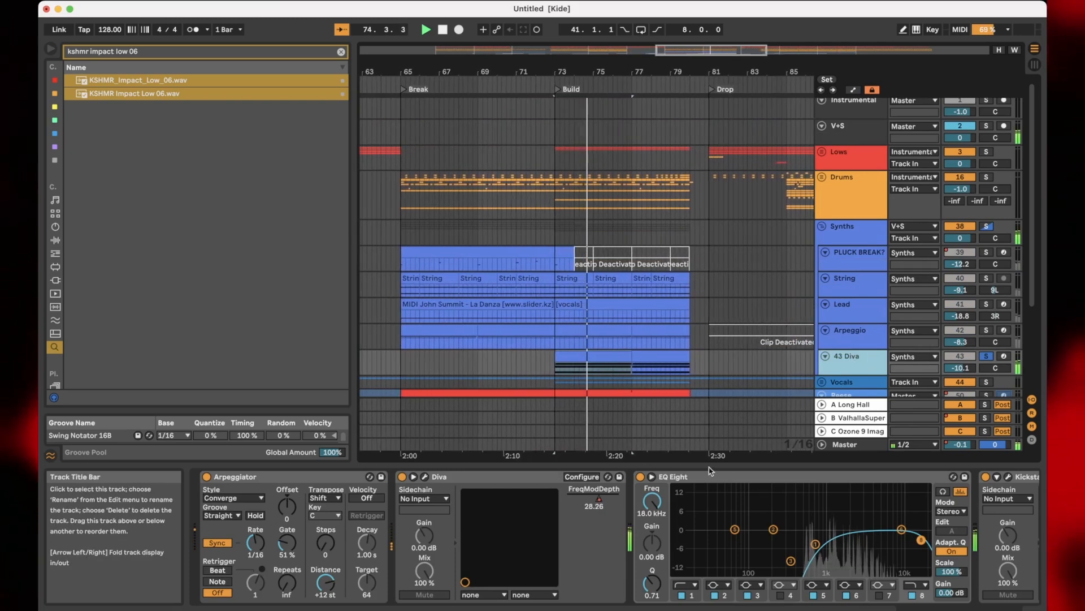
- Solo the Arpeggio alongside 43 Diva during the Build and look over the Diva track's device chain
super+click(986, 330)
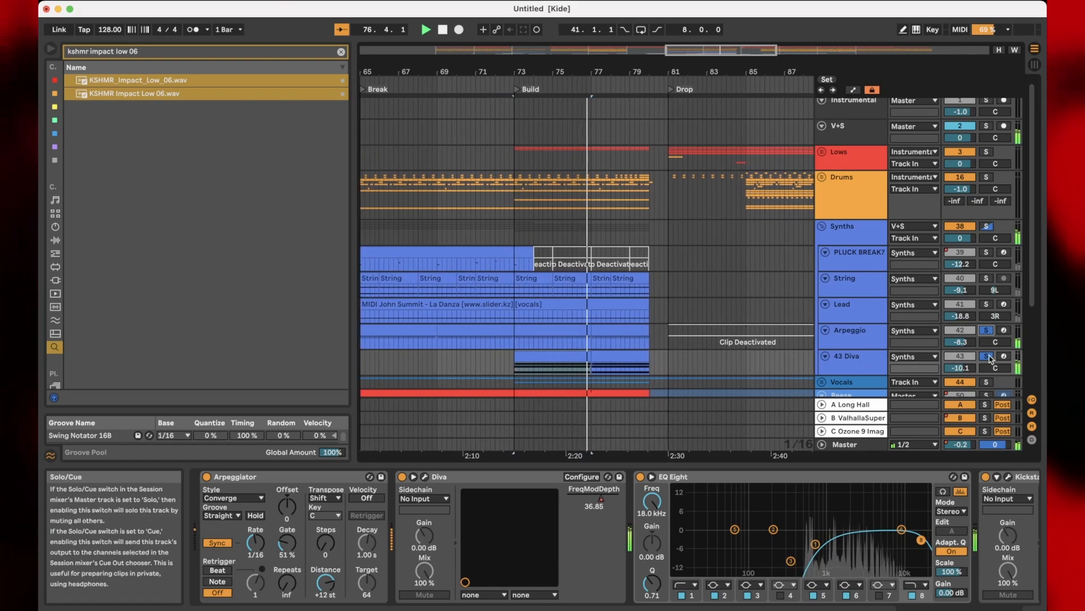
scroll(886, 534, right, 6)
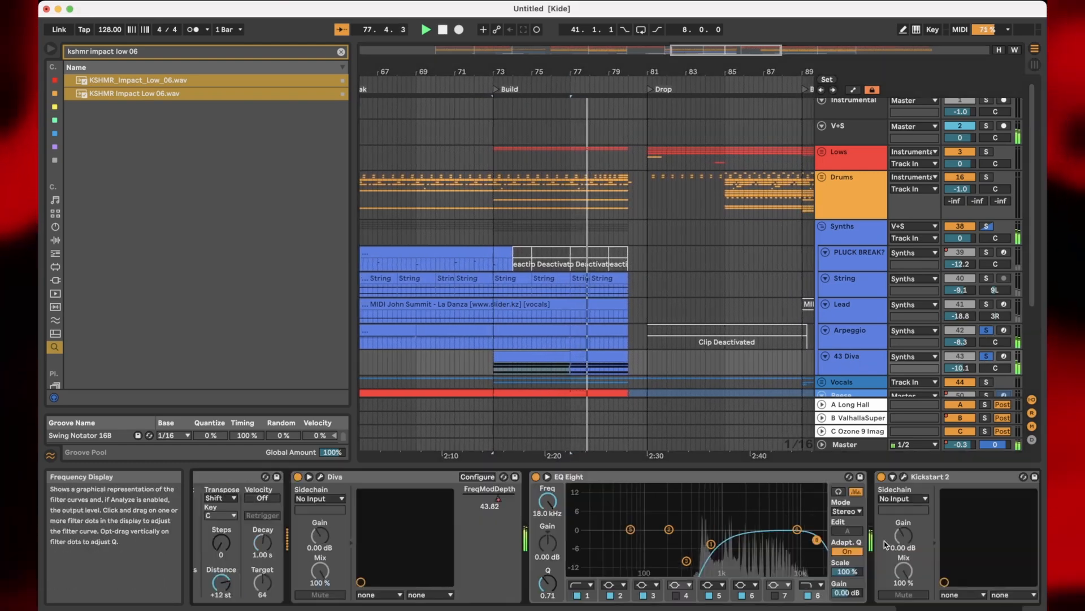
scroll(885, 534, left, 6)
click(857, 236)
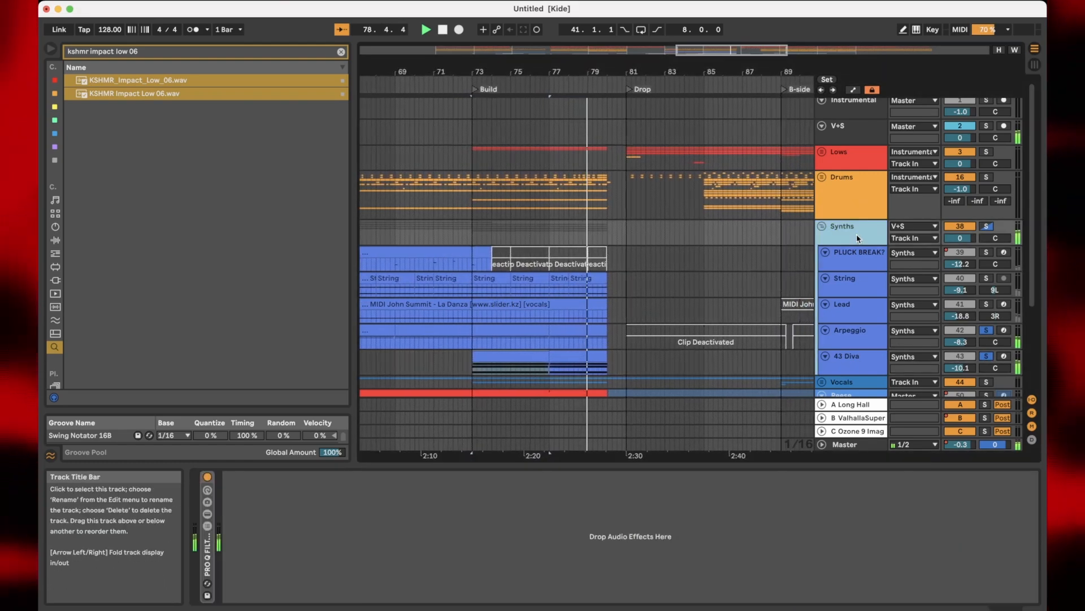
- Show the automation lanes, fold the Arpeggio track, enlarge the 43 Diva track and display its Diva FreqModDepth automation
click(854, 358)
key(a)
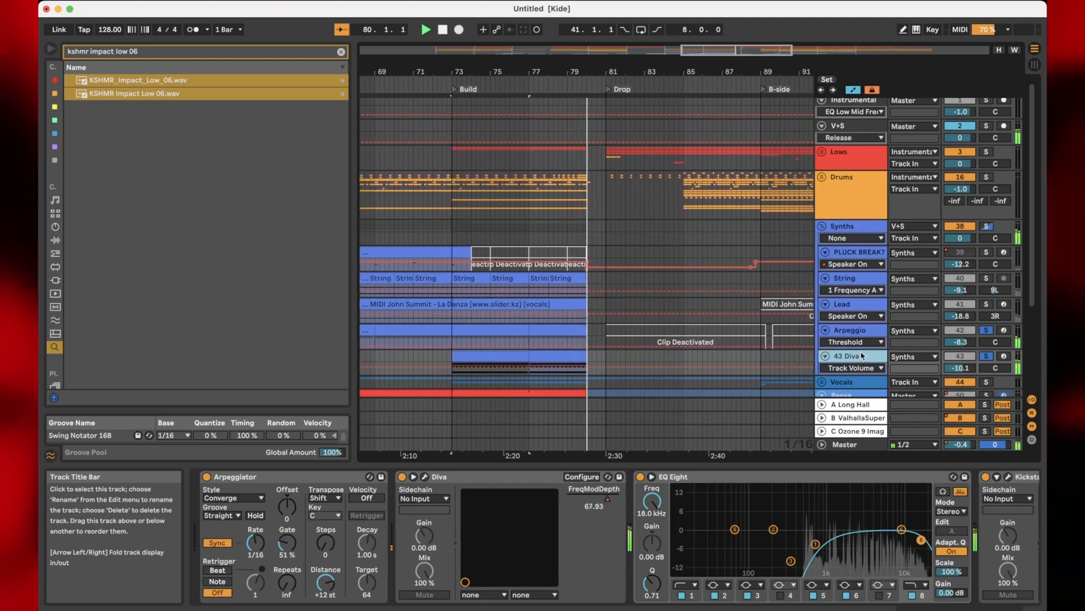
double_click(855, 332)
click(854, 355)
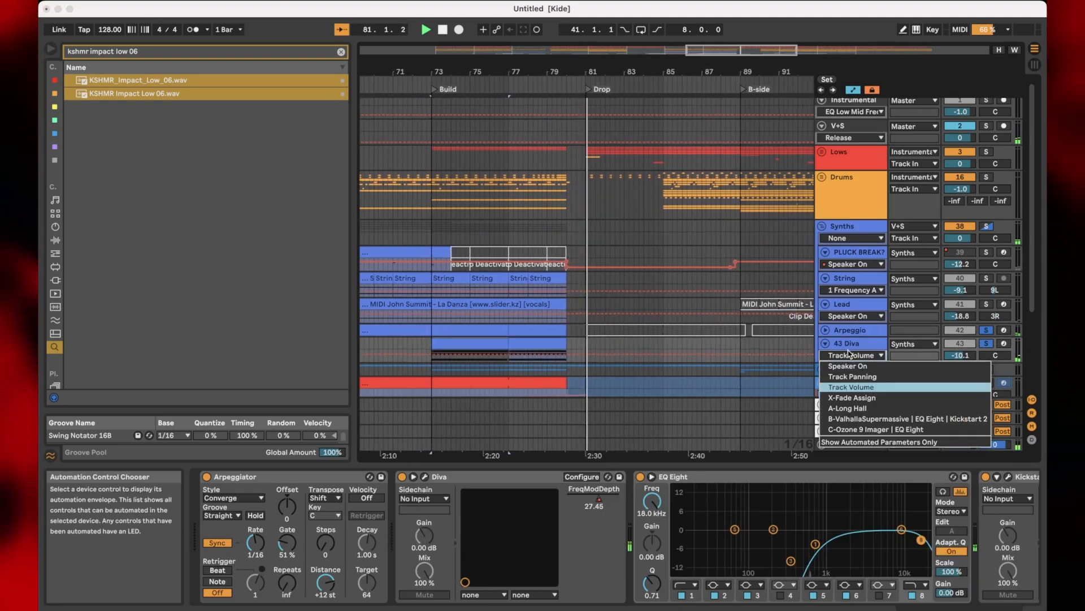
click(855, 357)
drag(859, 363, 859, 397)
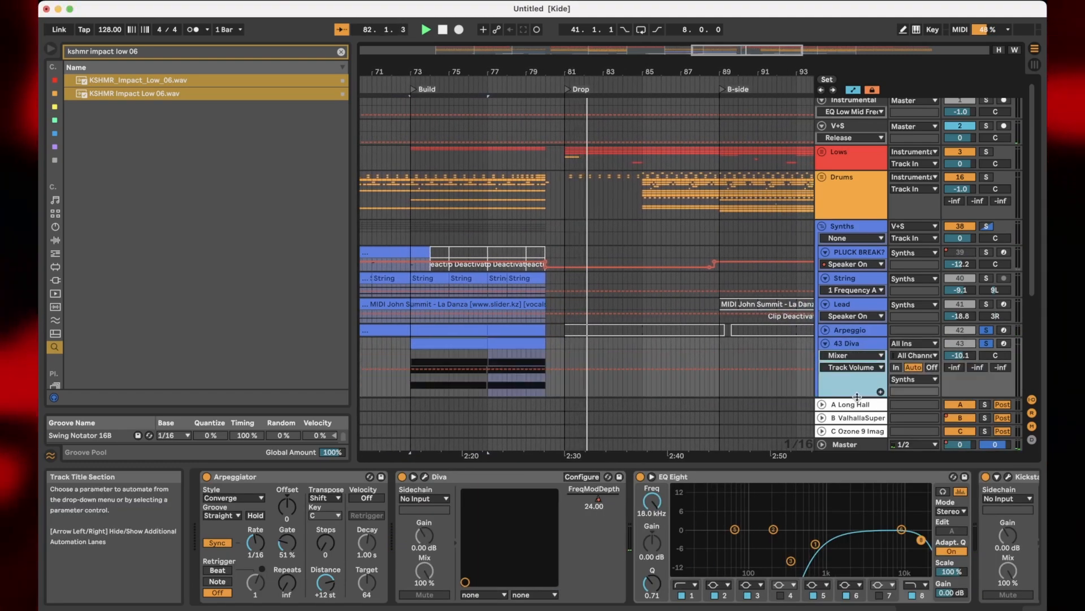
click(852, 356)
click(849, 387)
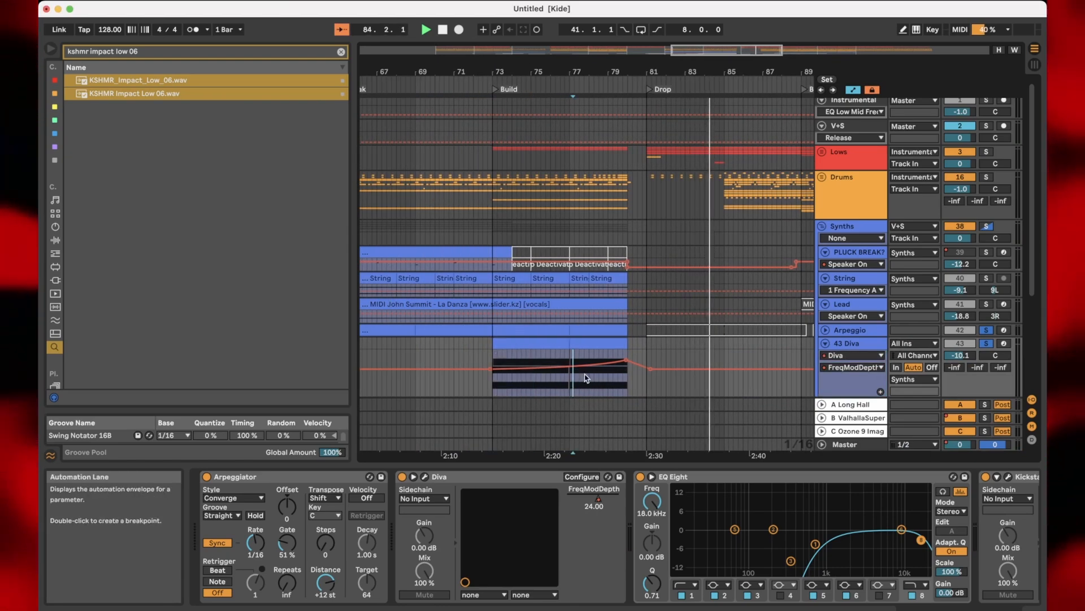
- Collapse the Synths group, solo the Reese track and play it from the start of the Break at bar 65
scroll(705, 336, down, 2)
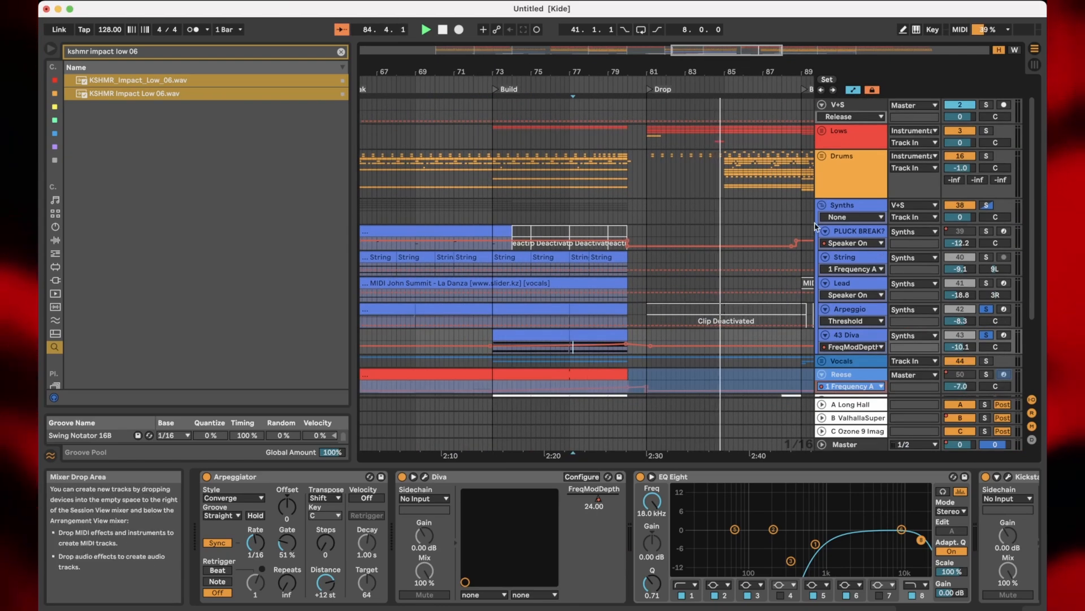
click(822, 206)
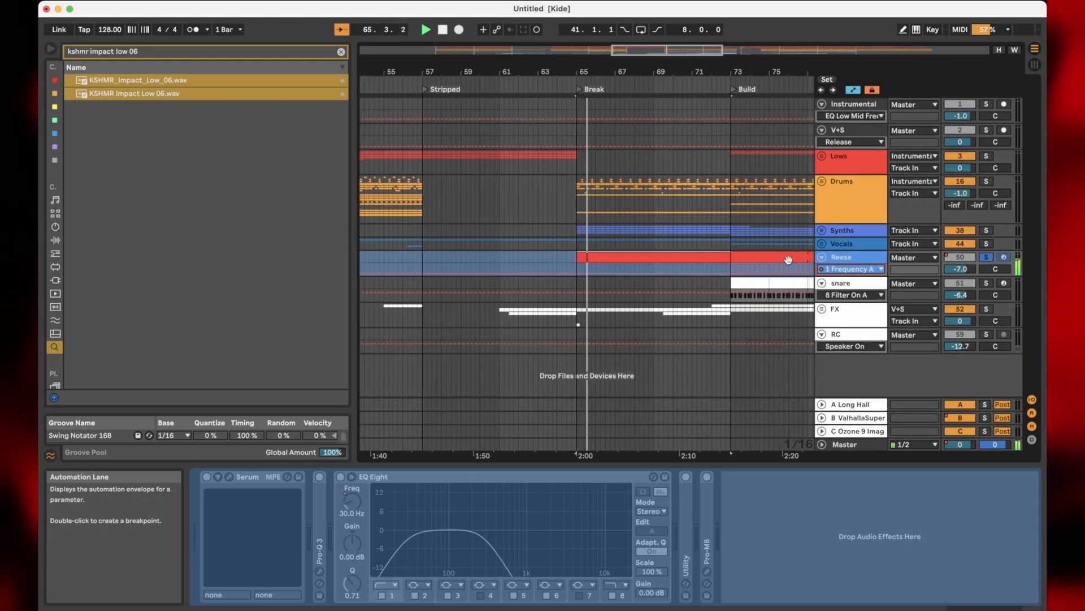
click(837, 282)
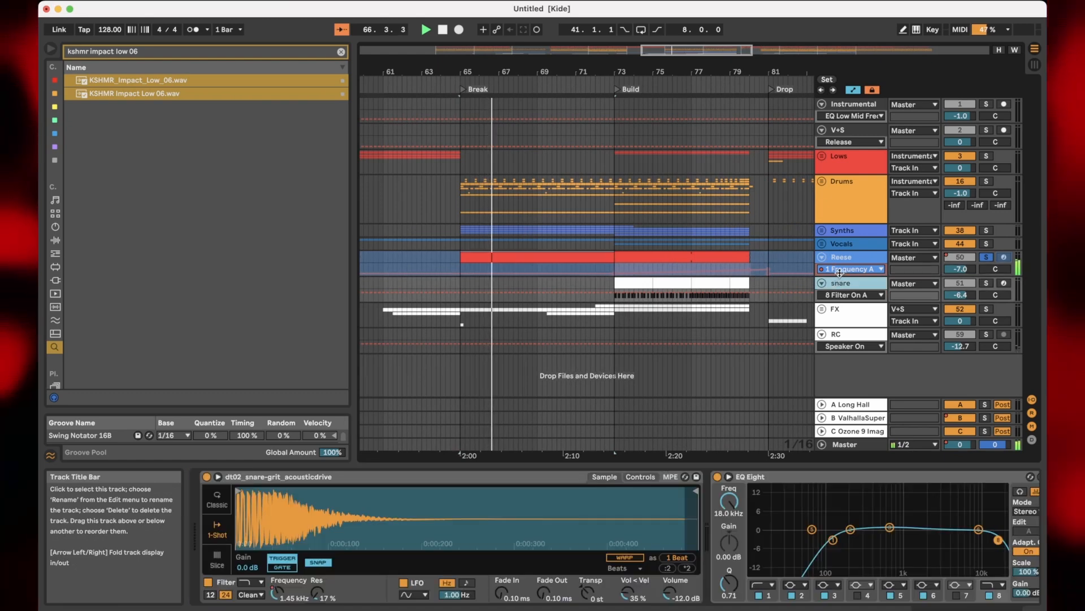
- Enlarge the Reese track to view its EQ Eight frequency automation through the Build, and fold the track again
drag(838, 275, 839, 336)
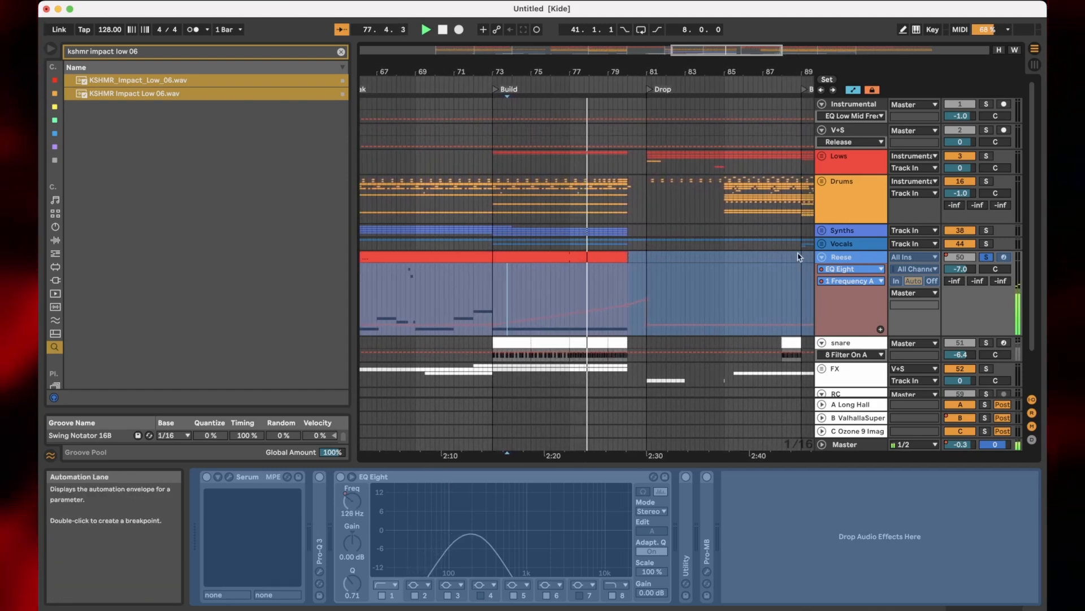
click(825, 257)
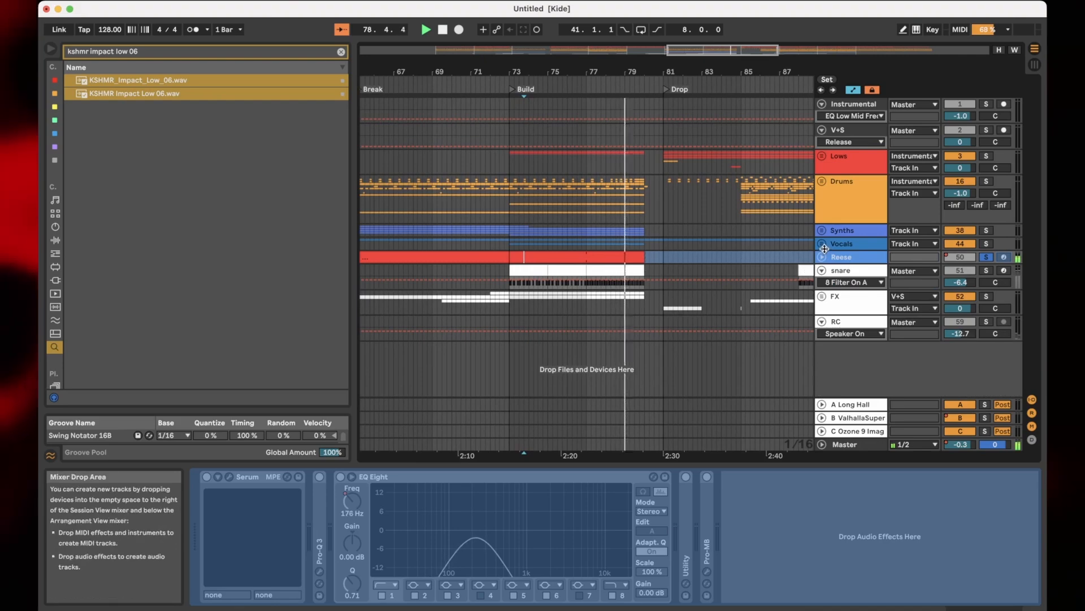
- Expand the Vocals group, hide the automation lanes and clear the Reese solo, returning to the arrangement's first Break
click(824, 247)
scroll(606, 305, left, 10)
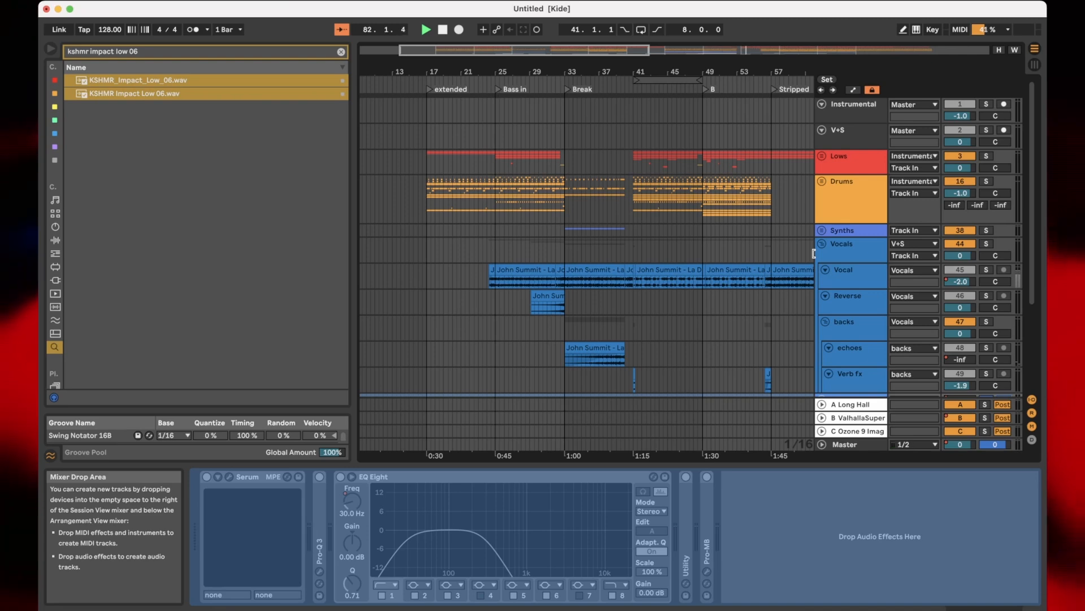
- Solo the Vocals group, play it through the Build and select the Build's echoes clip
click(839, 250)
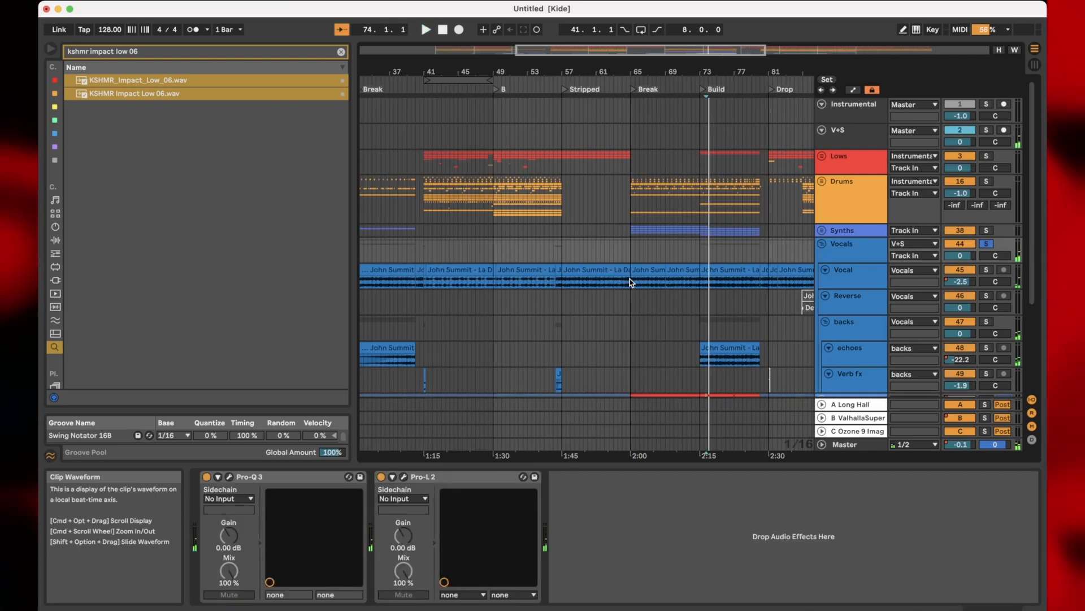
right_click(631, 282)
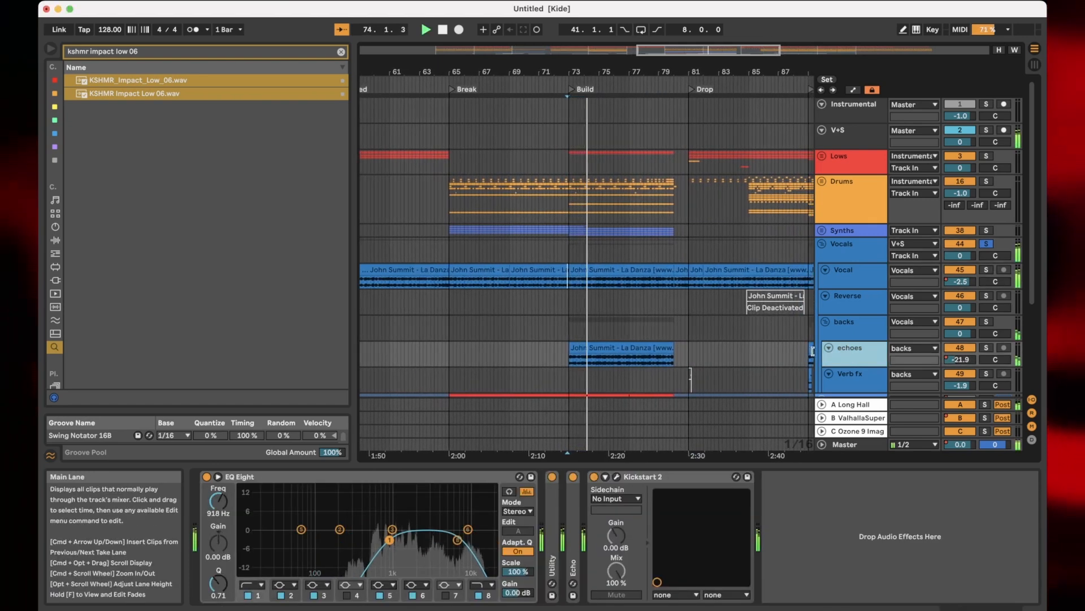
click(841, 259)
click(845, 275)
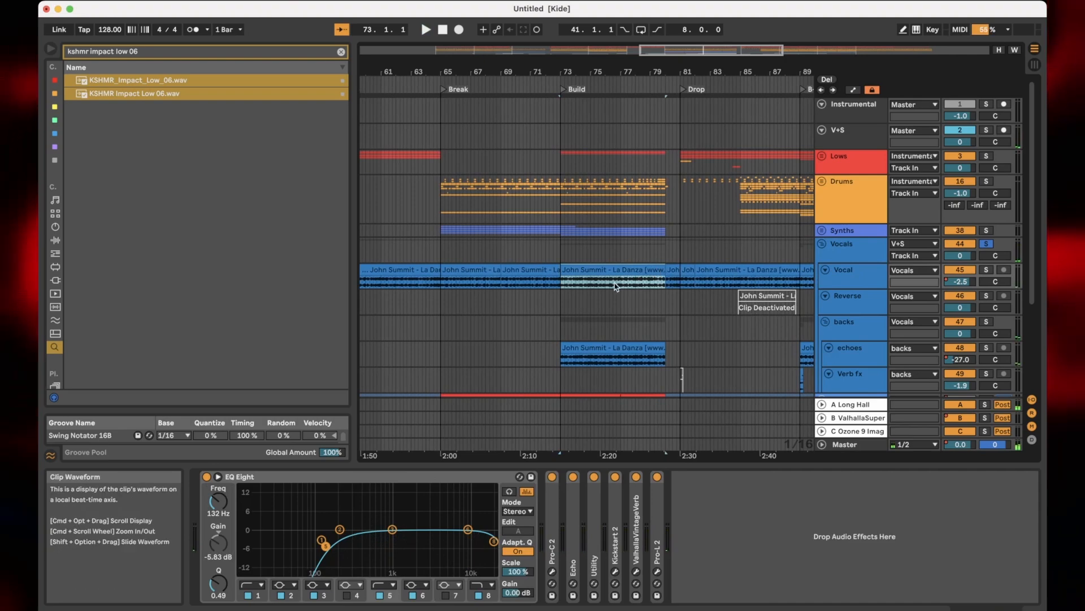
click(666, 352)
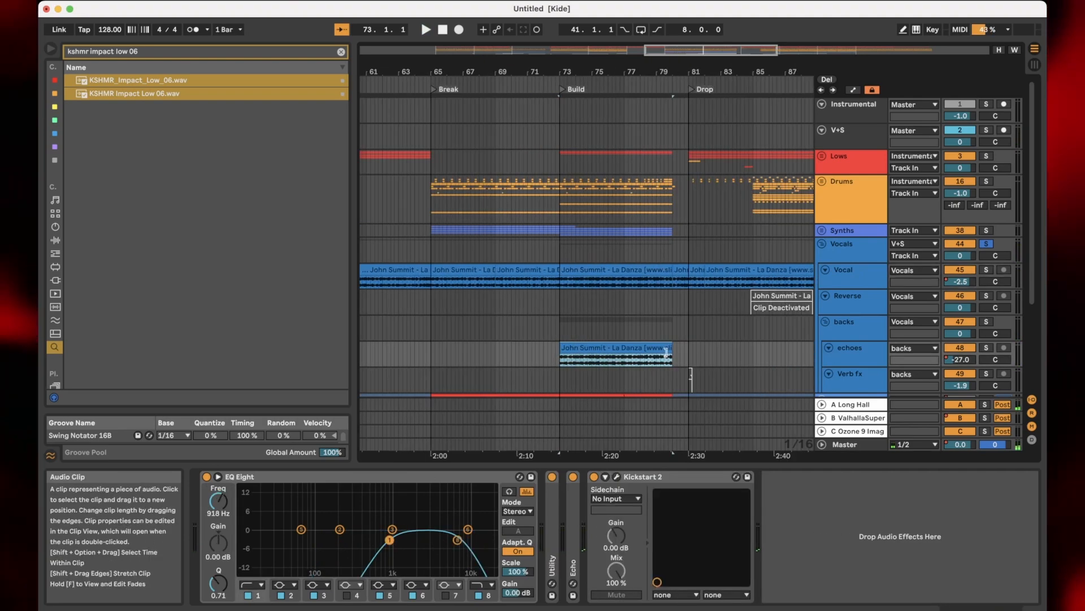
- Solo the Vocal track and play it from around bar 75 in the Build
scroll(666, 352, up, 5)
scroll(539, 332, up, 3)
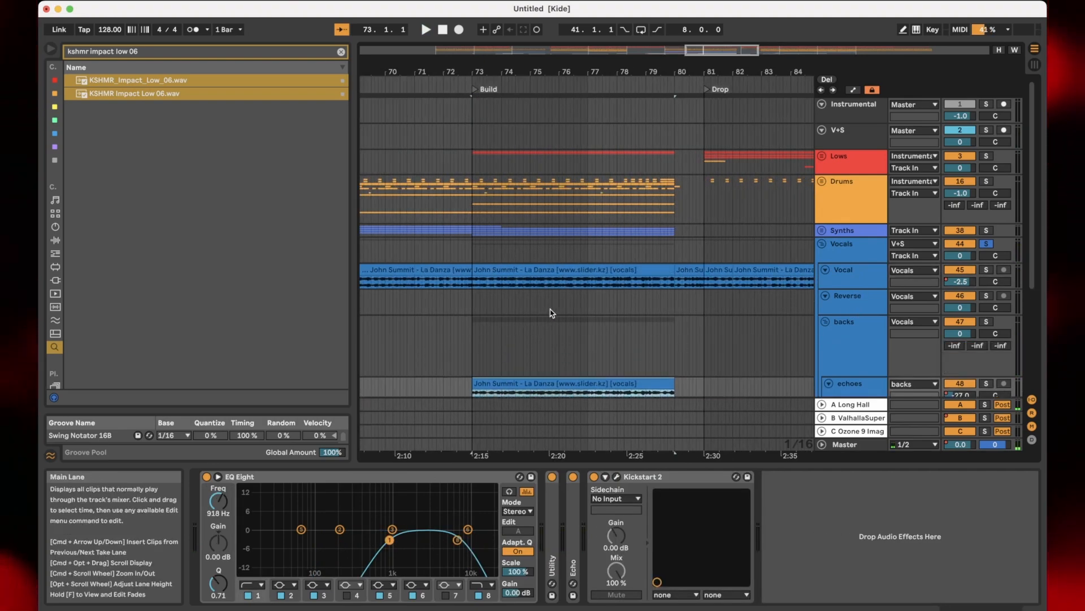
scroll(553, 313, down, 1)
scroll(560, 311, up, 4)
click(516, 284)
key(s)
key(space)
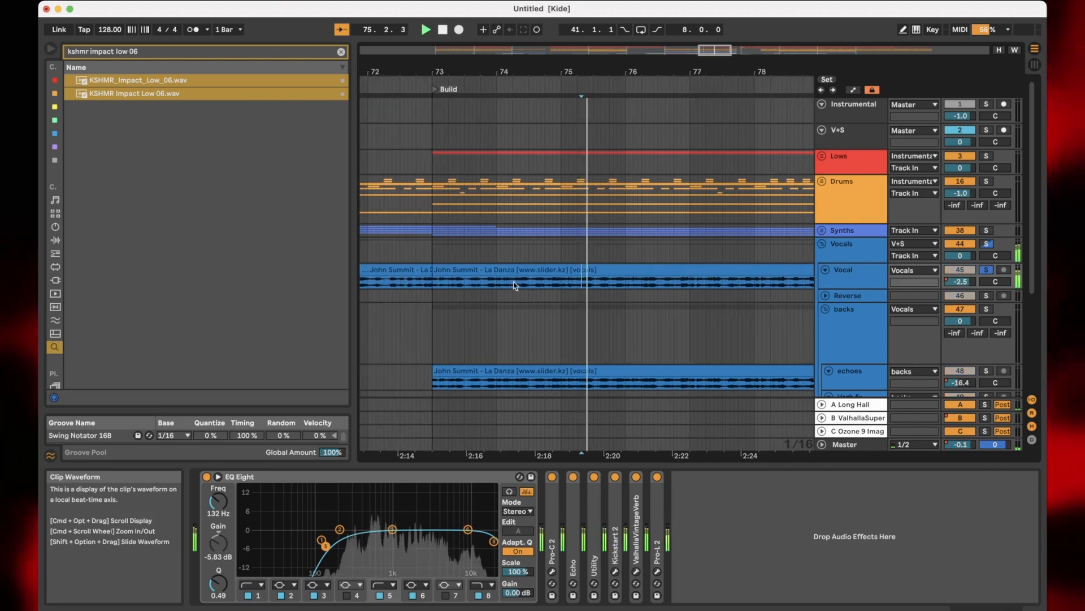
- Enlarge the Vocal track to view its waveform through the Build, and stop playback
drag(836, 289, 836, 325)
scroll(613, 314, down, 3)
scroll(613, 300, down, 4)
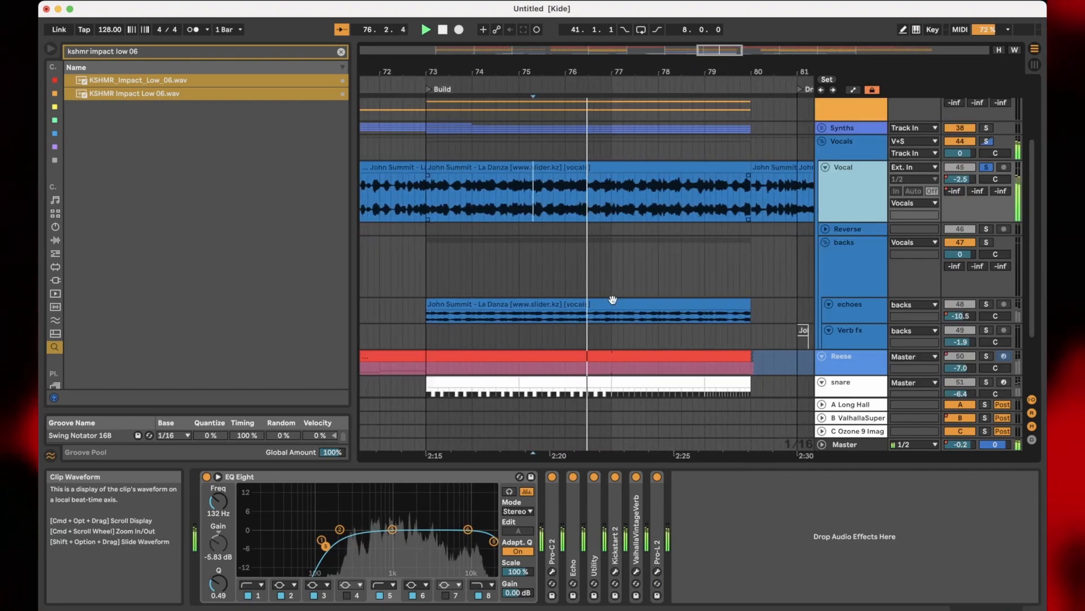
scroll(613, 276, up, 4)
key(space)
scroll(613, 271, down, 3)
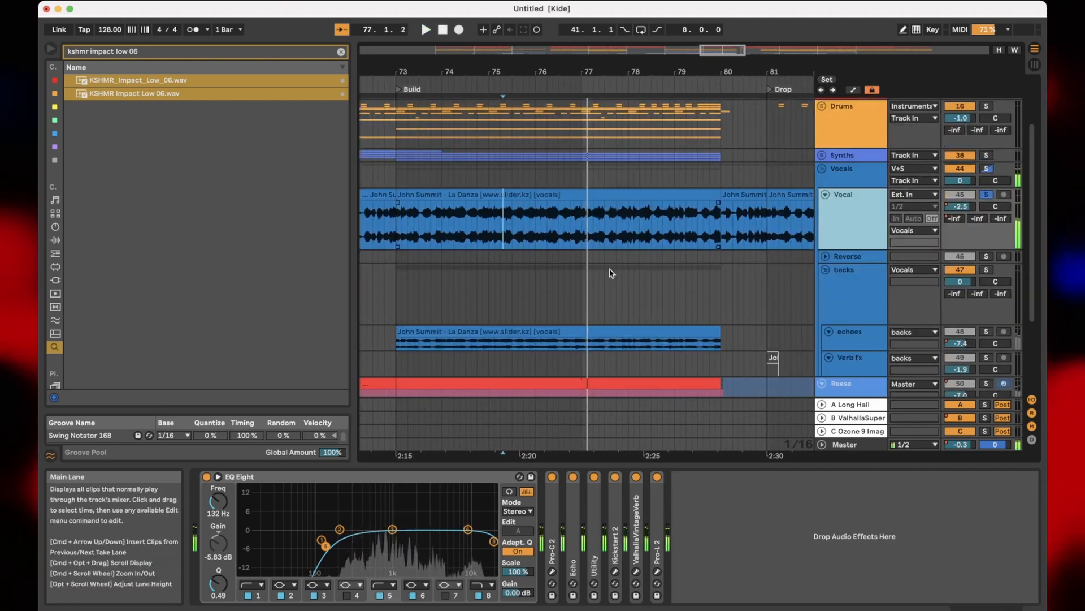
- Select the echoes clip in the Build and unfold the track's Echo device to show its settings
click(511, 332)
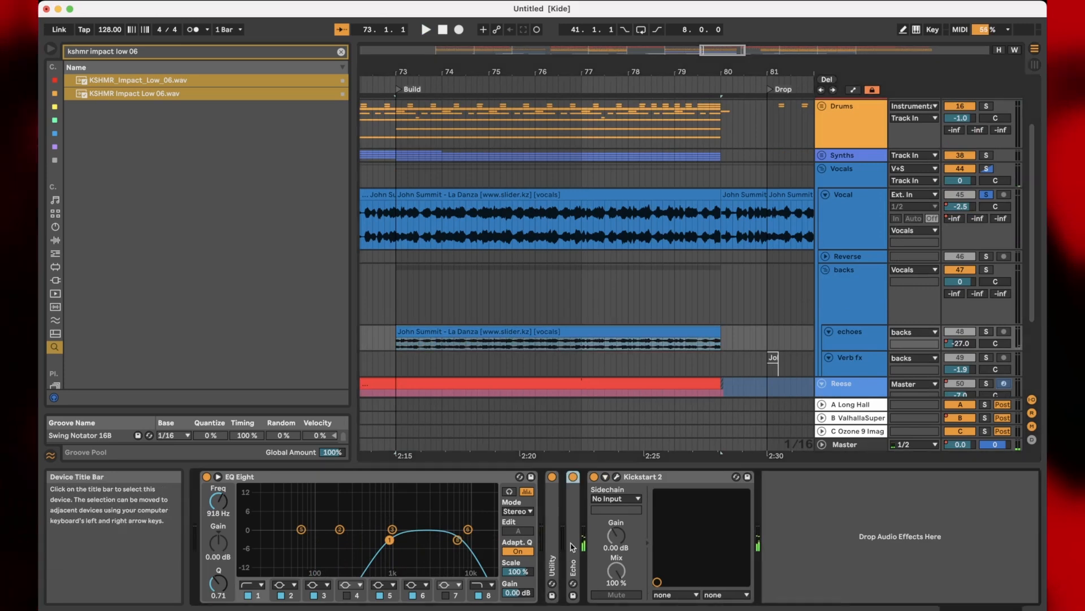
double_click(572, 547)
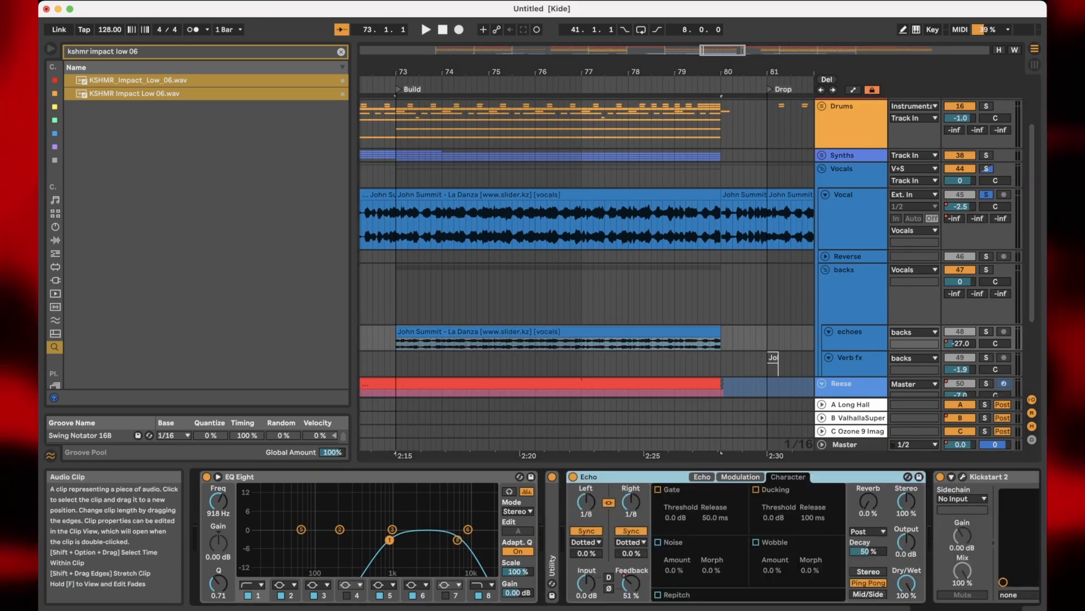
click(1008, 340)
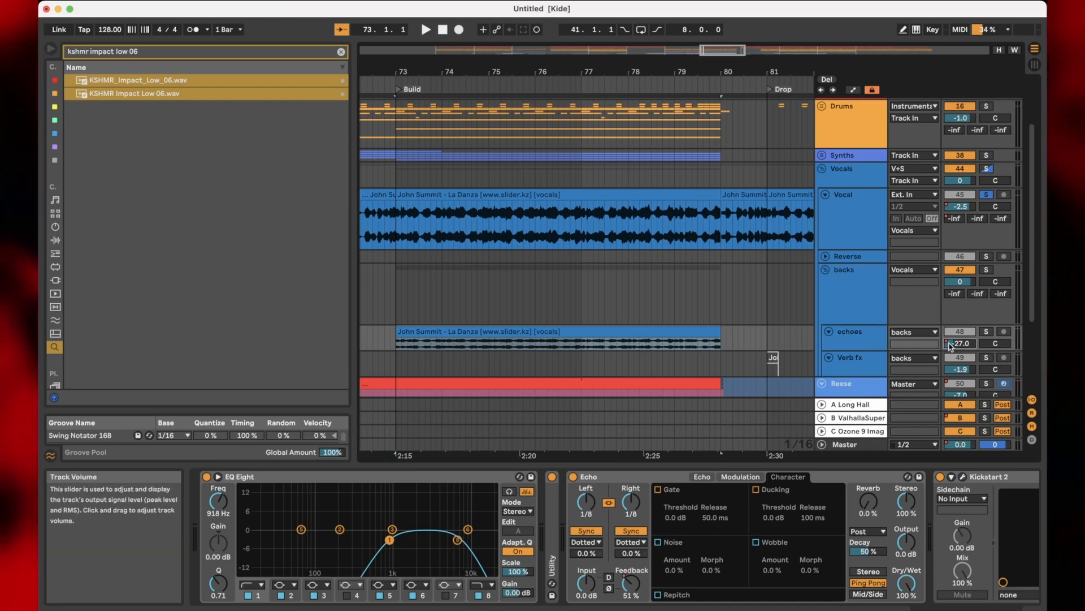
- Show the automation lanes, shorten the backs group track and play the soloed backs through the echoes volume rise into the Drop
key(a)
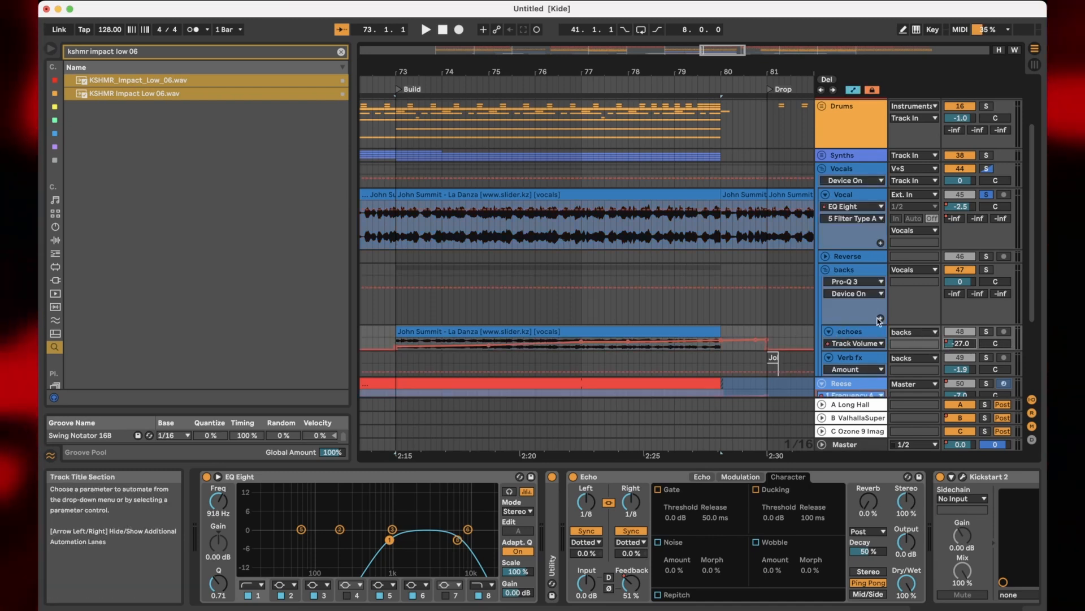
mouse_move(867, 324)
mouse_down()
mouse_move(868, 275)
mouse_move(868, 312)
mouse_up()
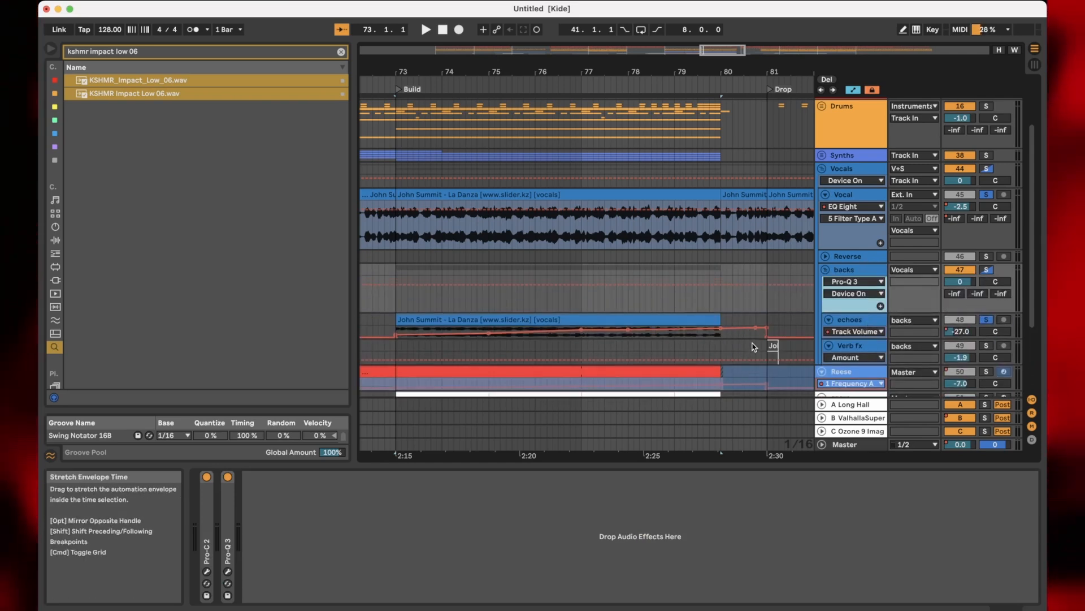
click(434, 315)
key(space)
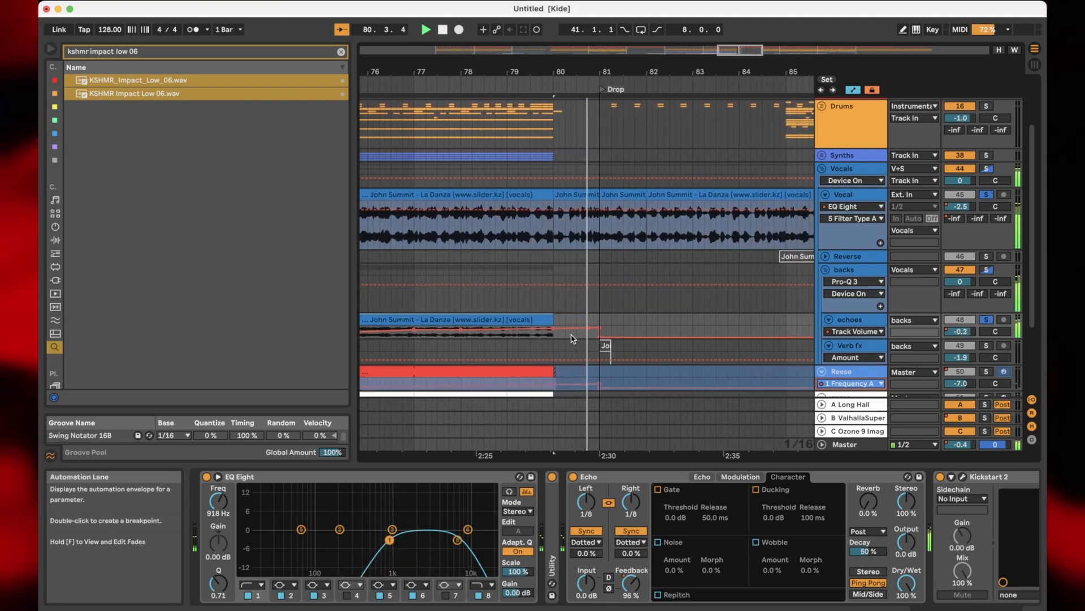
- Stop playback, display the echoes track's Echo Feedback automation and enlarge the track
scroll(582, 350, left, 3)
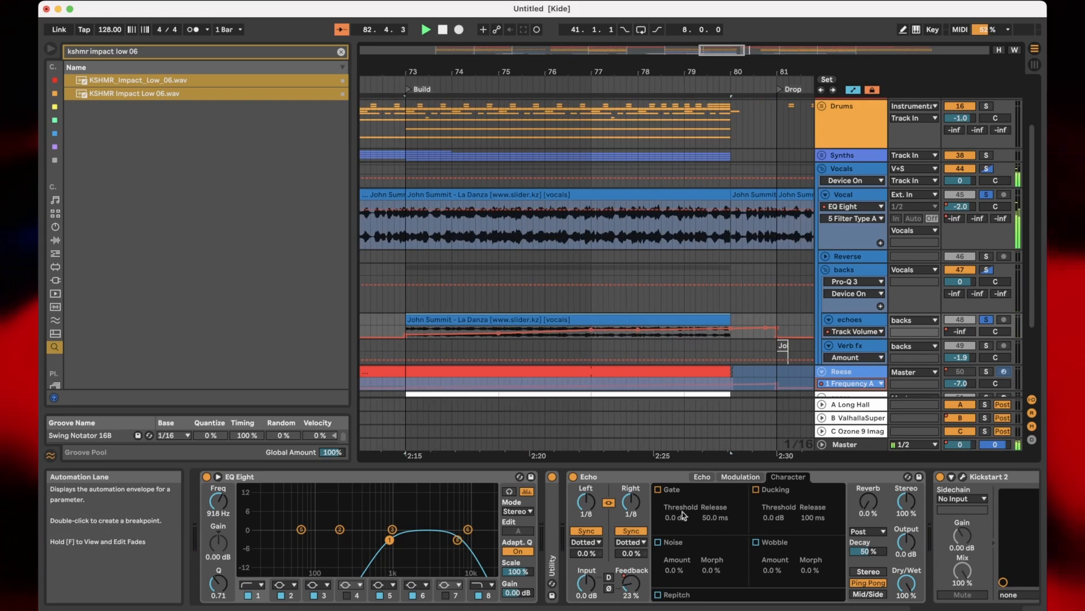
click(632, 584)
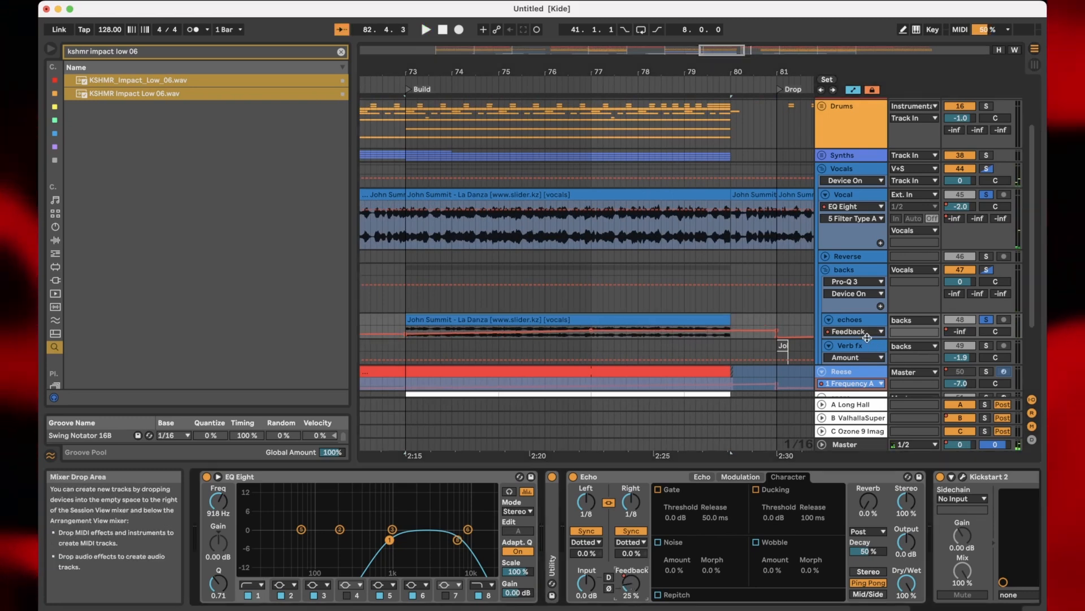
drag(867, 338, 867, 373)
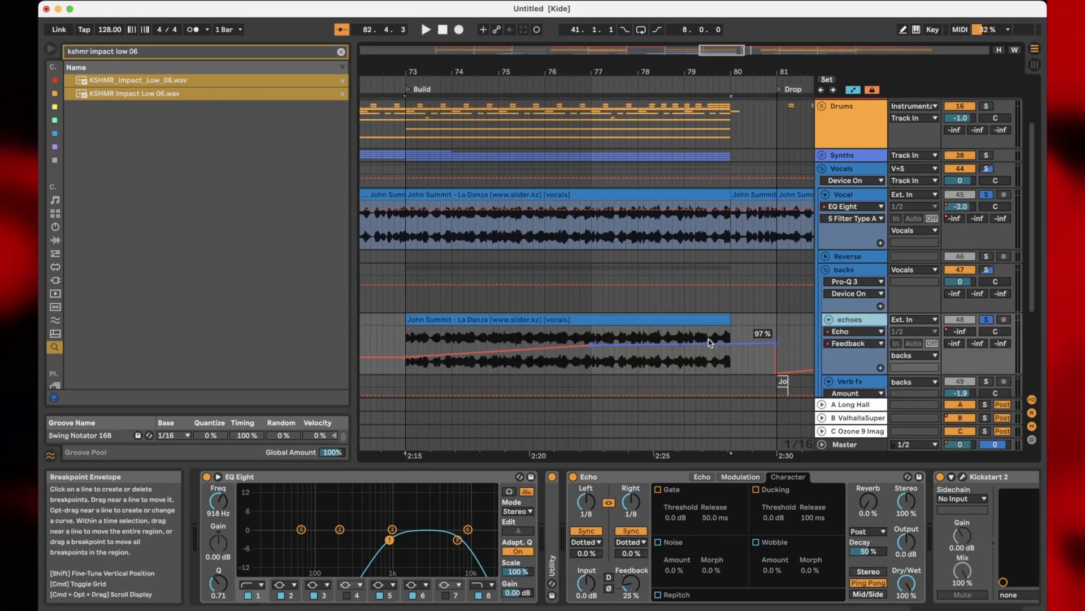
- Set the fixed grid to 2 Bars and select the echoes track's automation from the Build to the Drop
right_click(381, 336)
click(475, 508)
drag(407, 339, 752, 331)
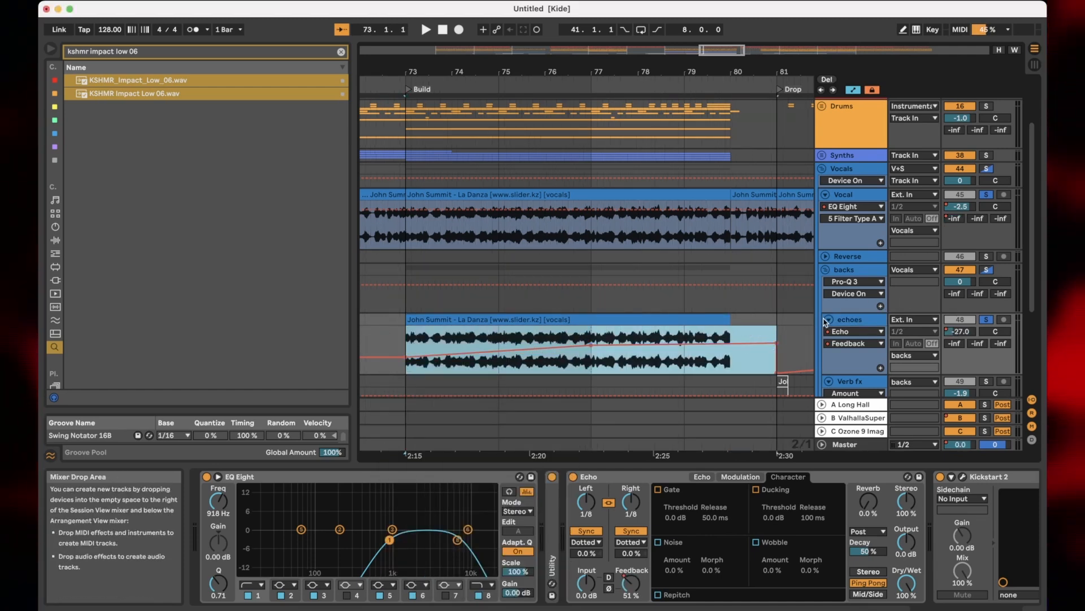
- Fold the backs group, hide the automation lanes and return to the overview of the later sections
click(825, 270)
scroll(601, 275, down, 10)
key(a)
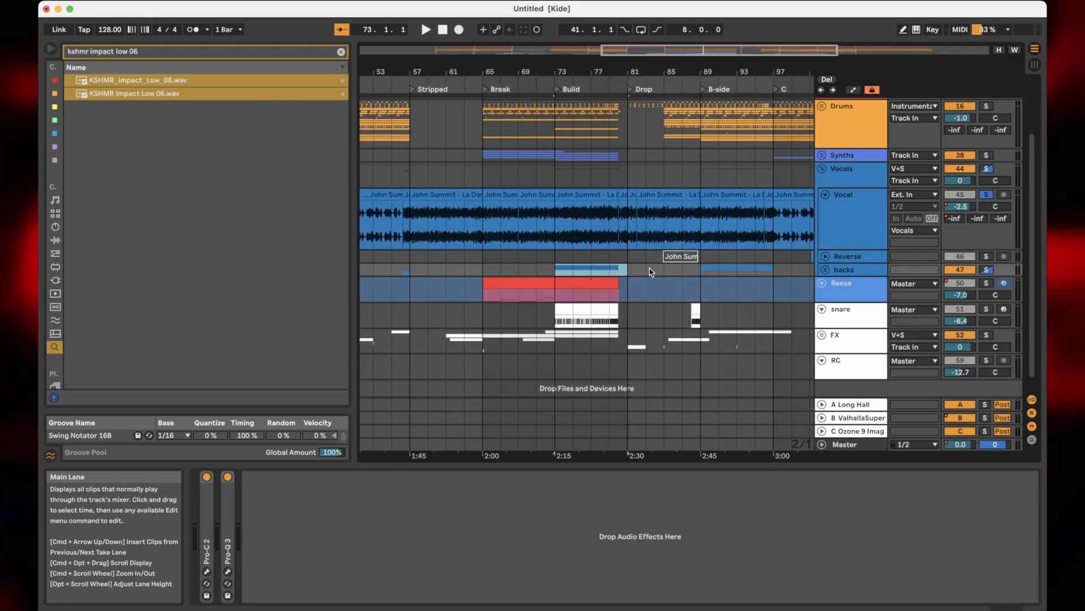
key(a)
key(a)
scroll(650, 271, left, 4)
scroll(706, 263, right, 5)
- Select the Reverse clip at bar 101, unfold and enlarge the Reverse track, and set the fixed grid to 1/16
click(760, 258)
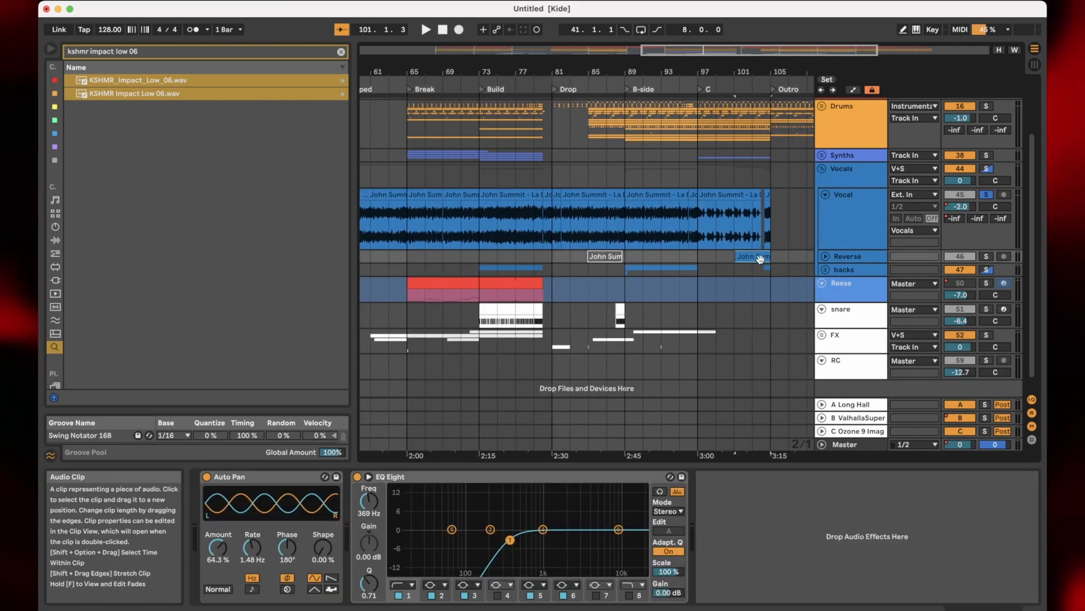
drag(876, 259, 879, 274)
key(Right)
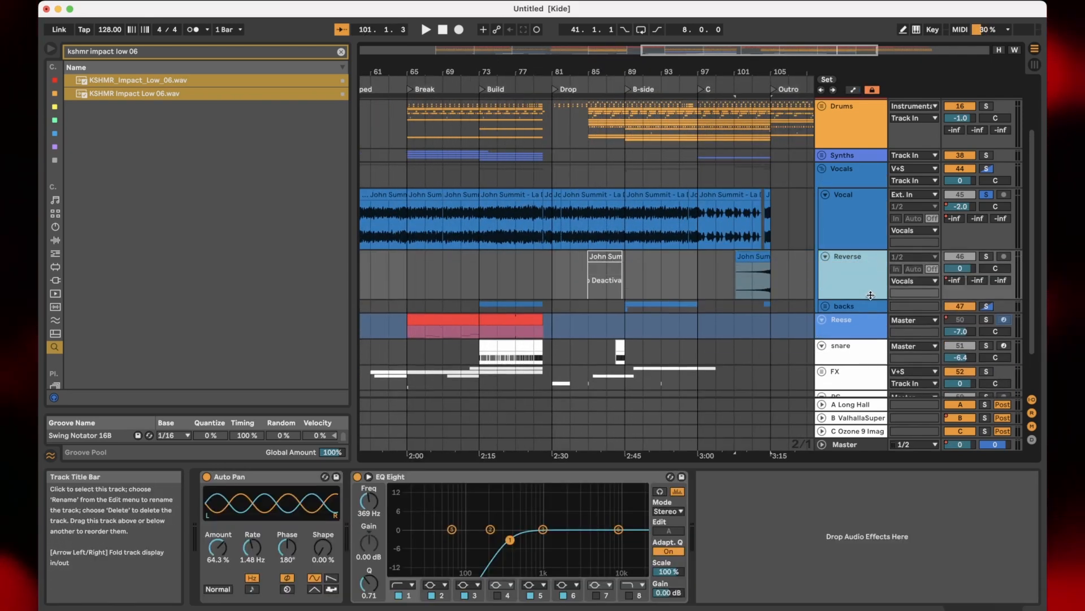
right_click(607, 281)
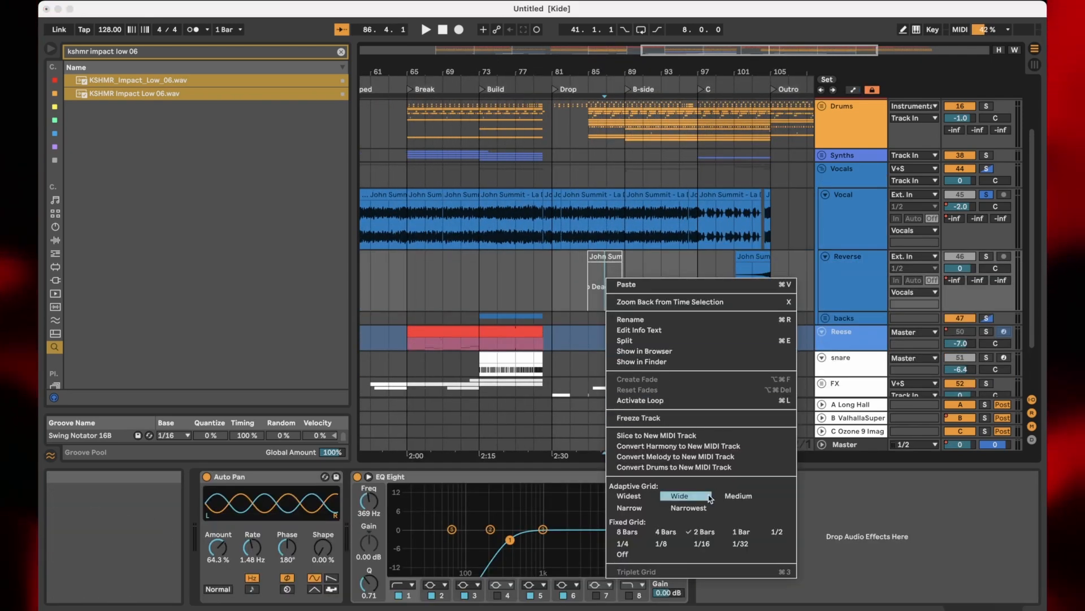
click(703, 544)
scroll(685, 281, down, 4)
scroll(685, 281, left, 3)
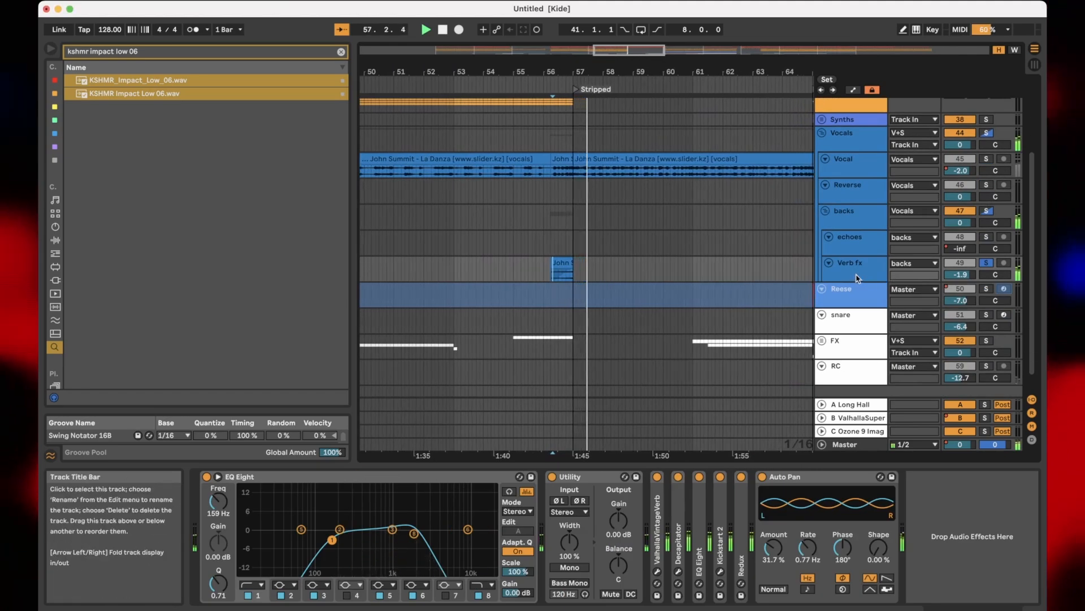
- Select the Verb fx track while its clip before Stripped plays, and open its ValhallaVintageVerb window
click(857, 276)
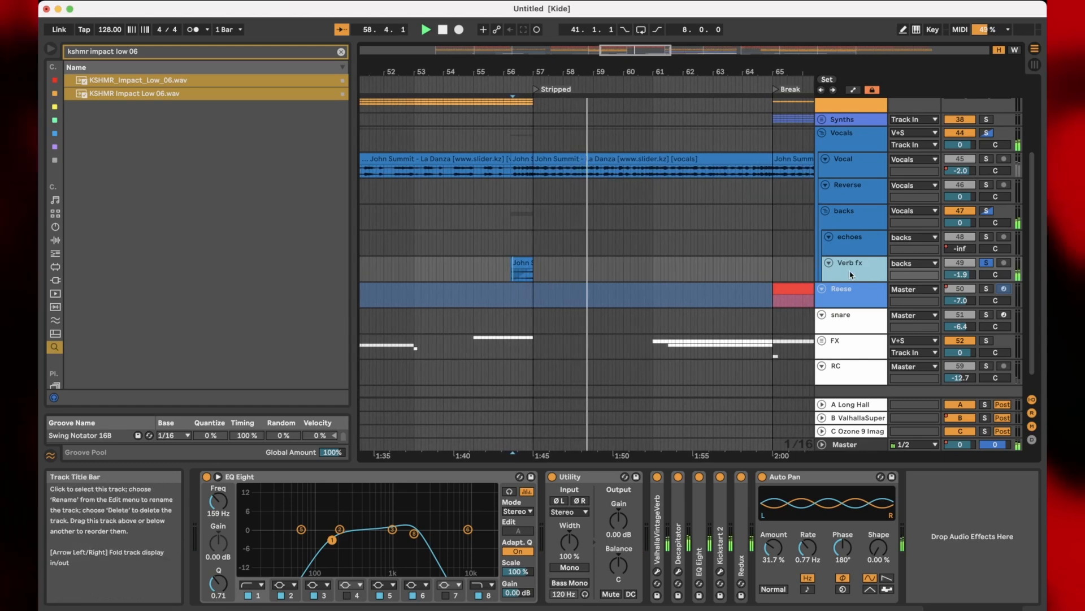
scroll(475, 263, up, 5)
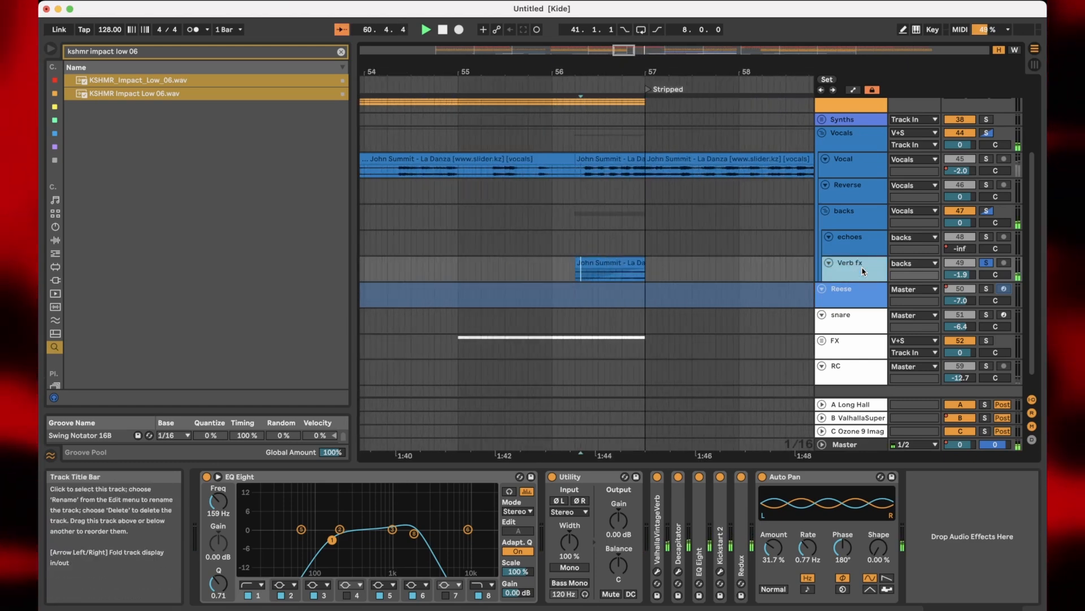
click(657, 571)
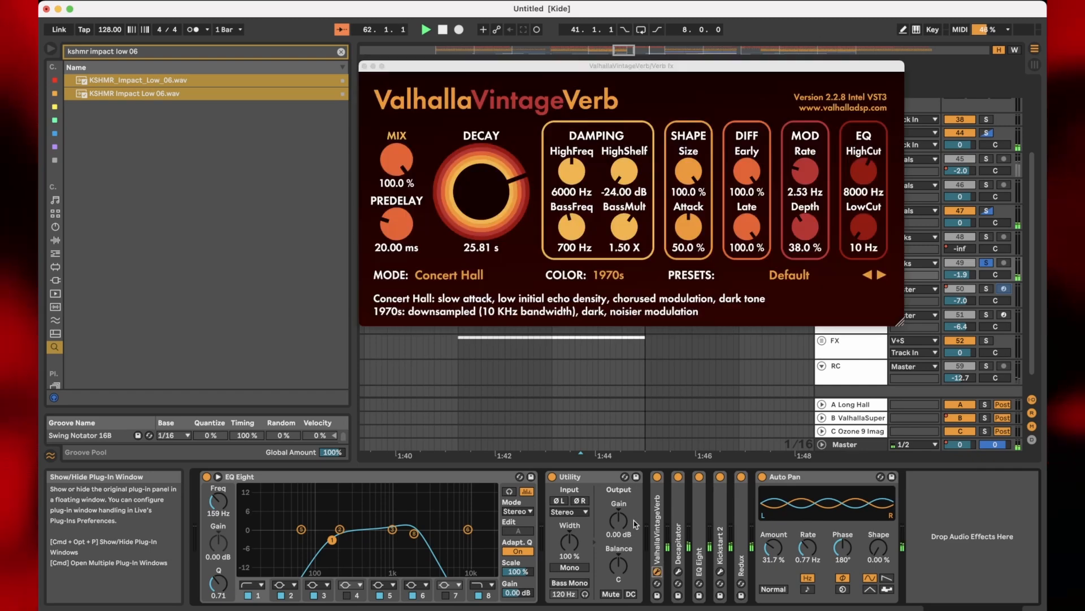
- Unfold Decapitator and the EQ Eight after it on the Verb fx track to view their settings, and fold that EQ Eight
double_click(680, 529)
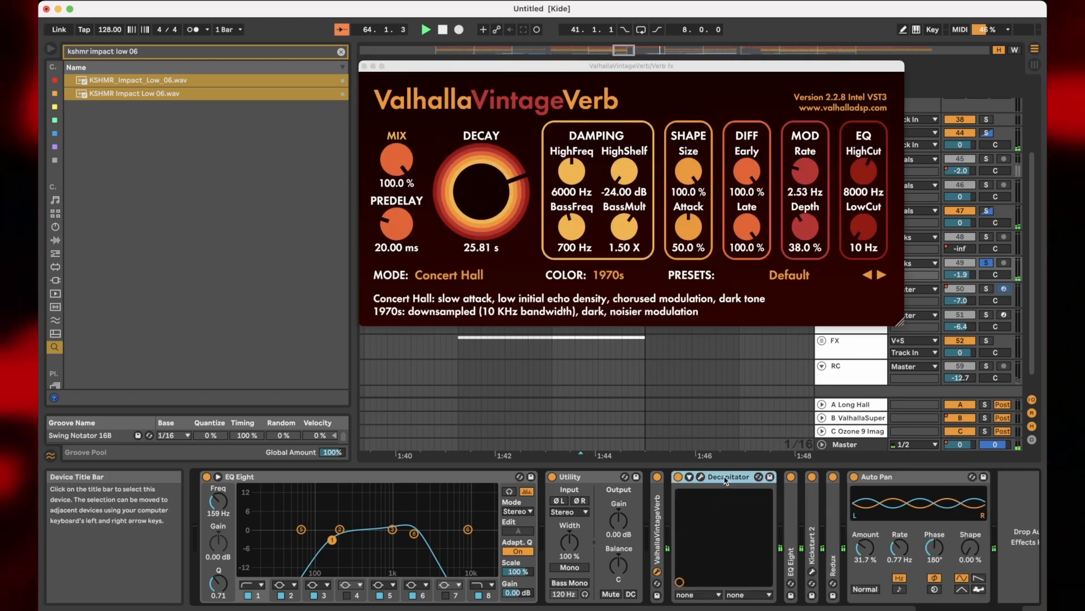
double_click(791, 532)
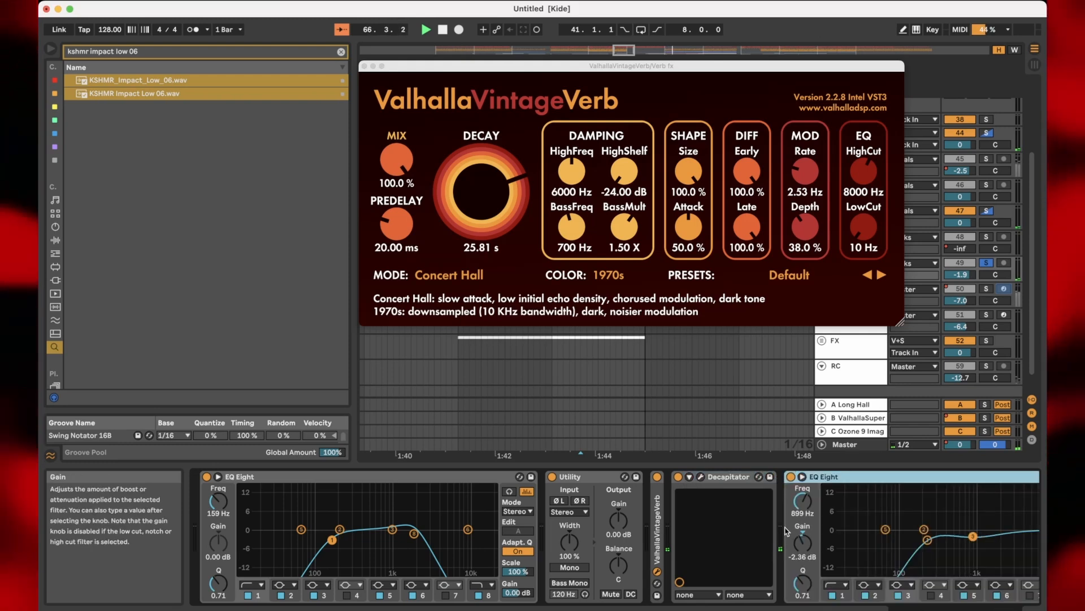
scroll(780, 534, right, 5)
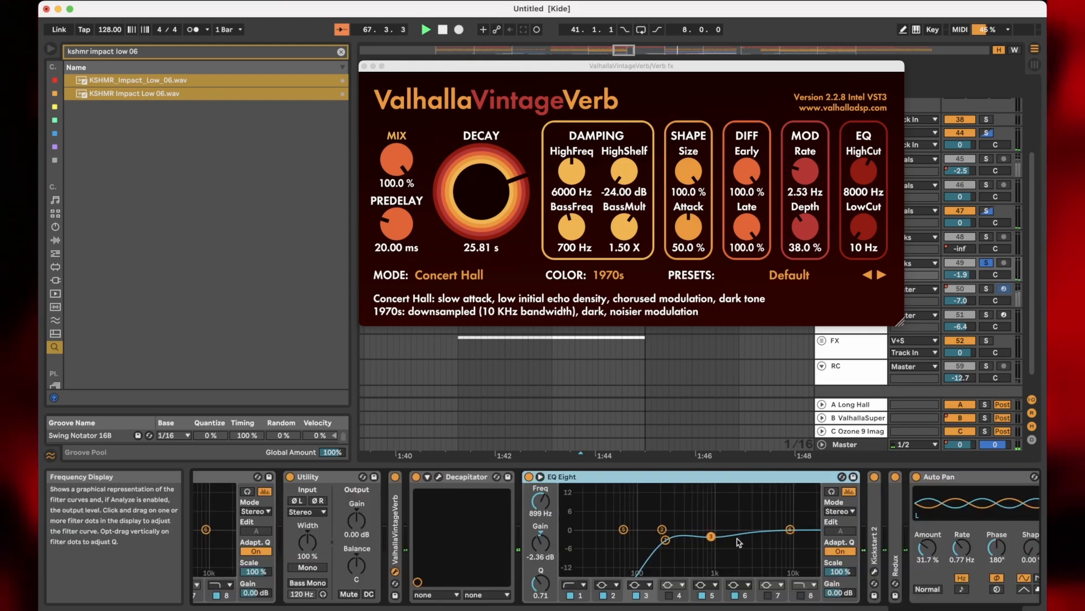
scroll(917, 547, right, 2)
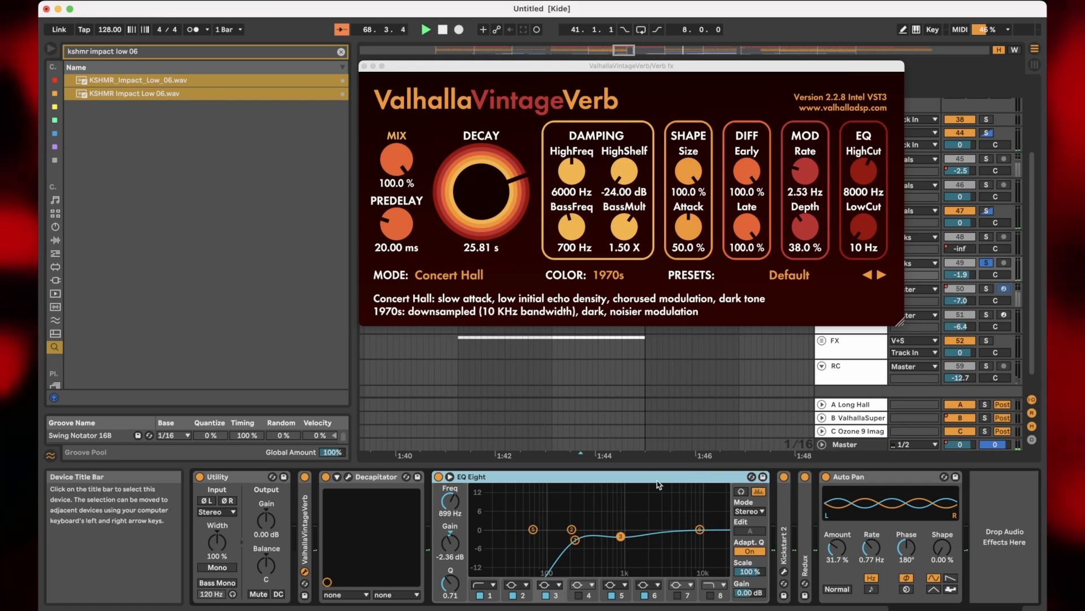
double_click(556, 481)
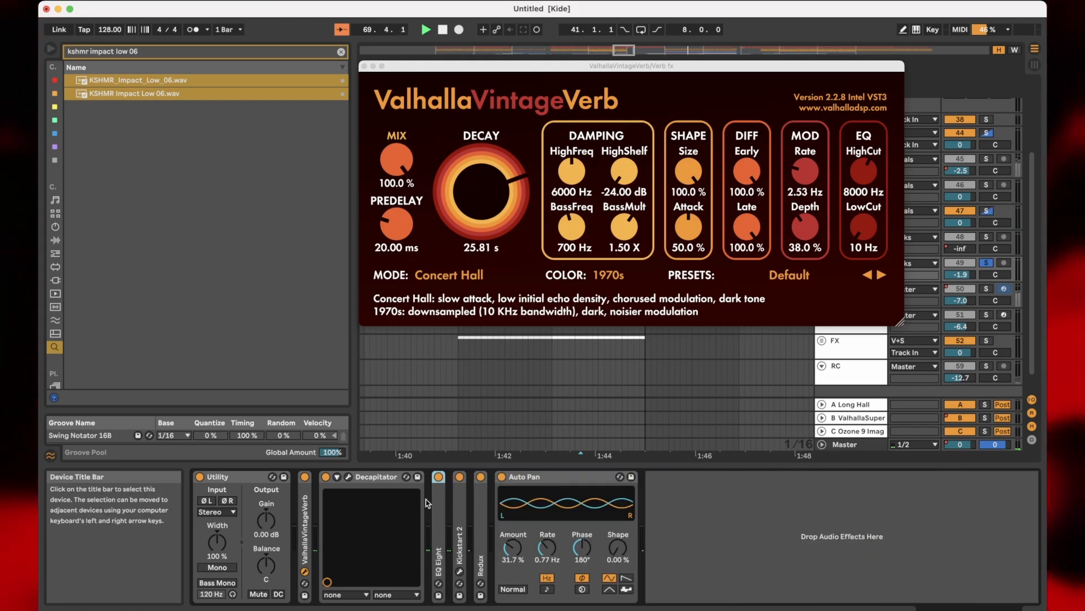
- Unfold the Verb fx track's Redux device to view its settings and close the ValhallaVintageVerb window
double_click(479, 536)
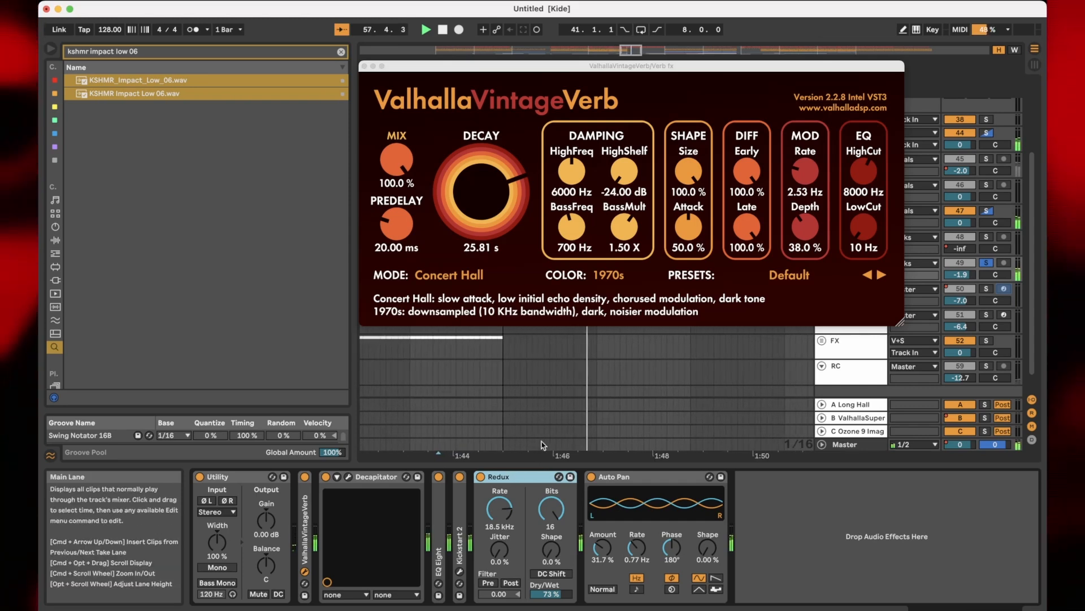
click(364, 66)
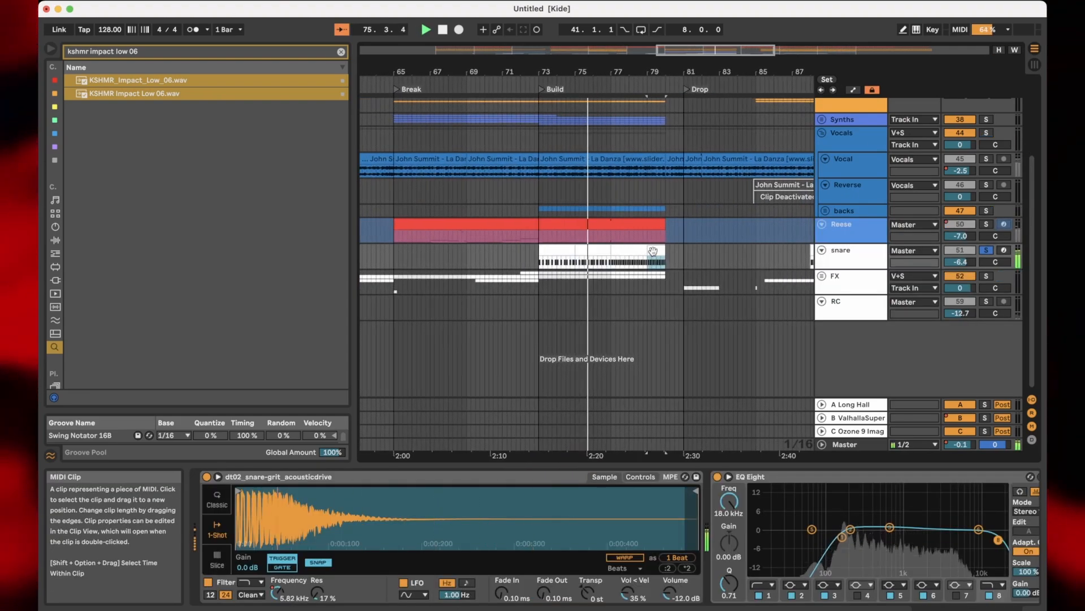
- Enlarge the soloed snare track while it plays through the Build
scroll(678, 283, up, 2)
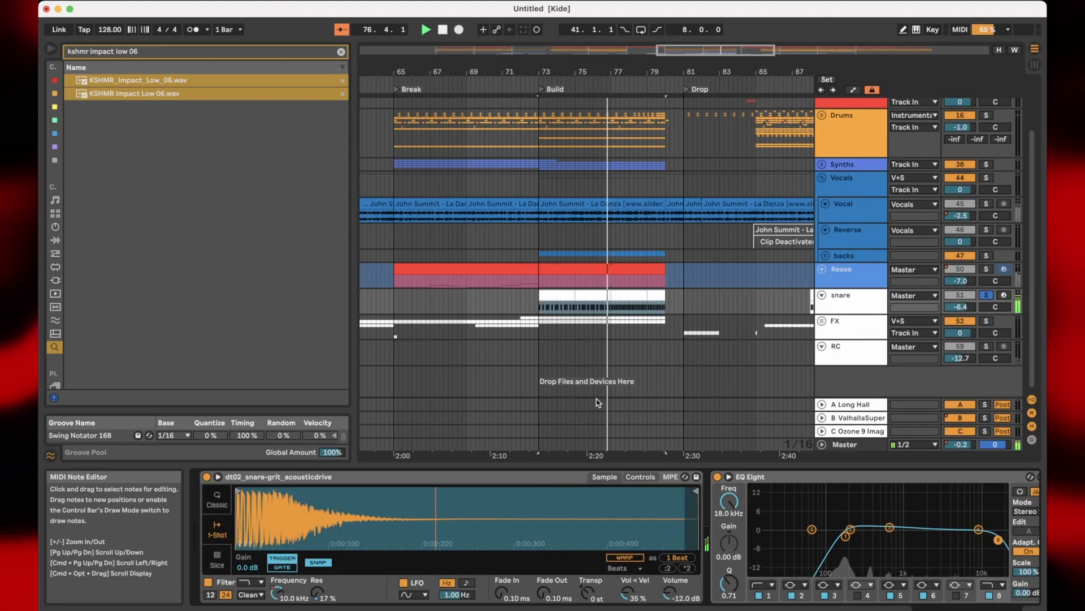
drag(850, 314, 851, 363)
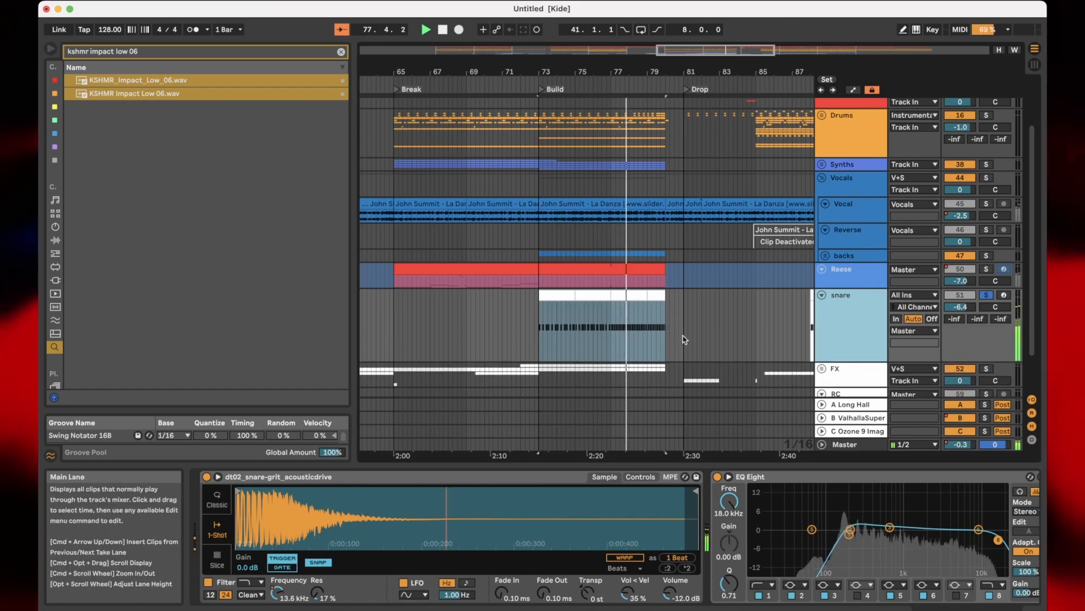
- Open the snare clip in the Build and examine the velocities of its first C3 notes while it plays
click(635, 298)
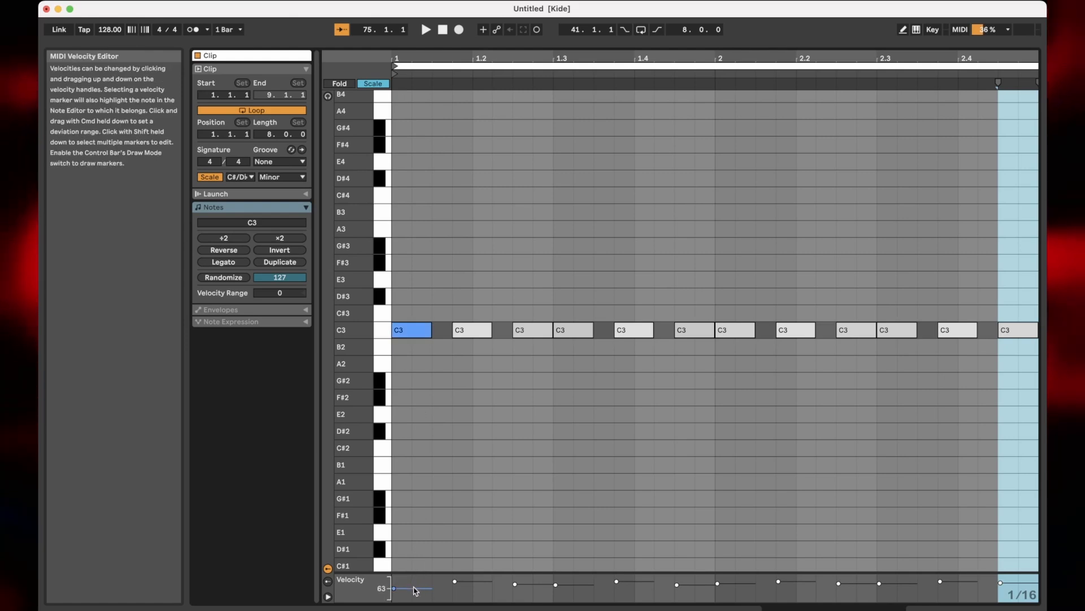
click(417, 380)
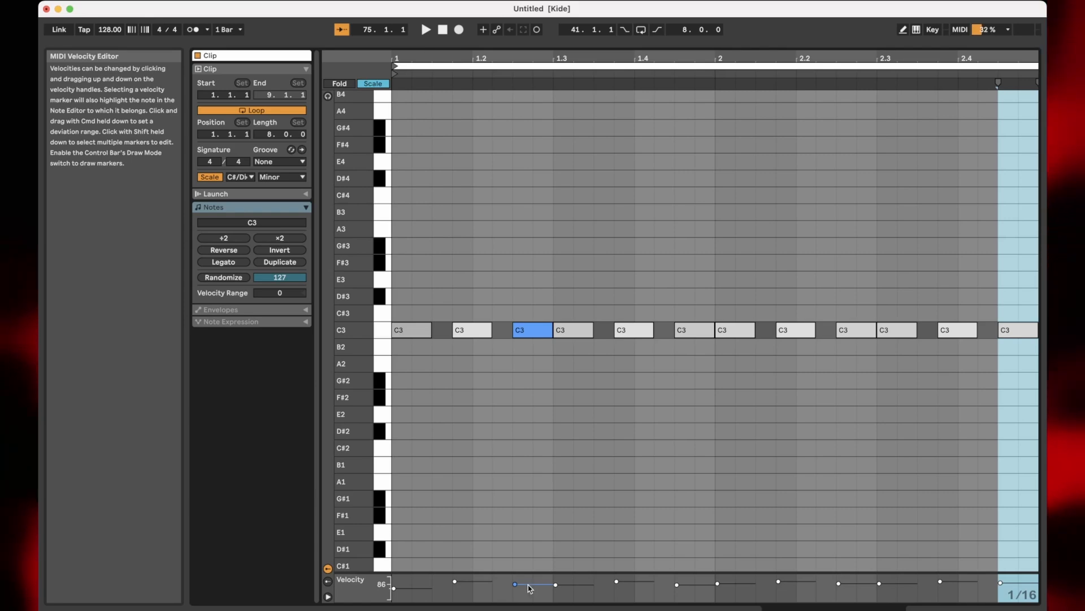
key(space)
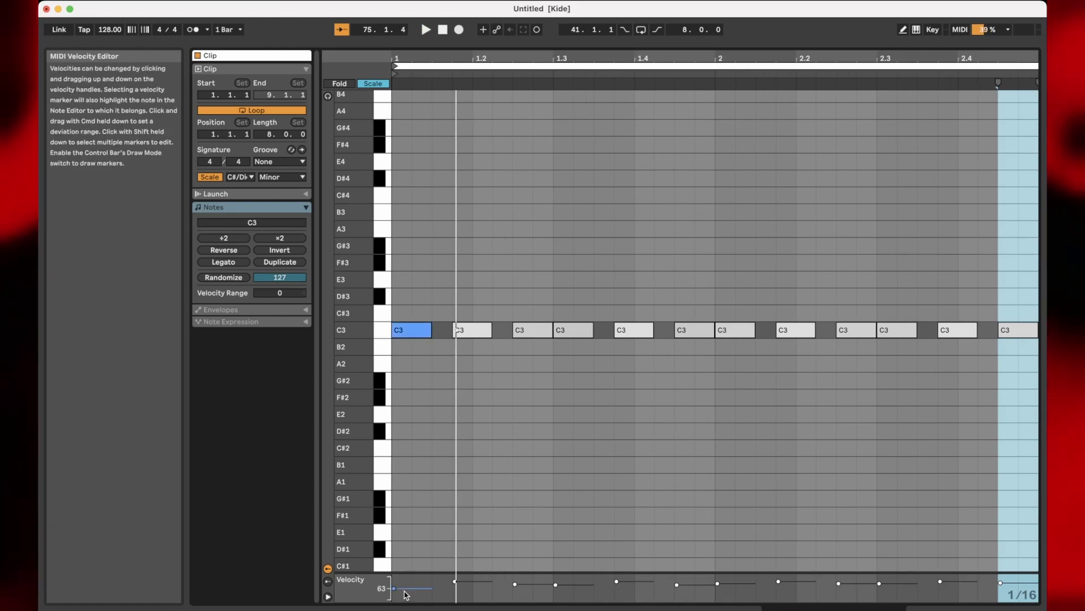
- Try raising the first three C3 notes of the snare clip to velocity 127, and undo the change
drag(405, 595, 406, 587)
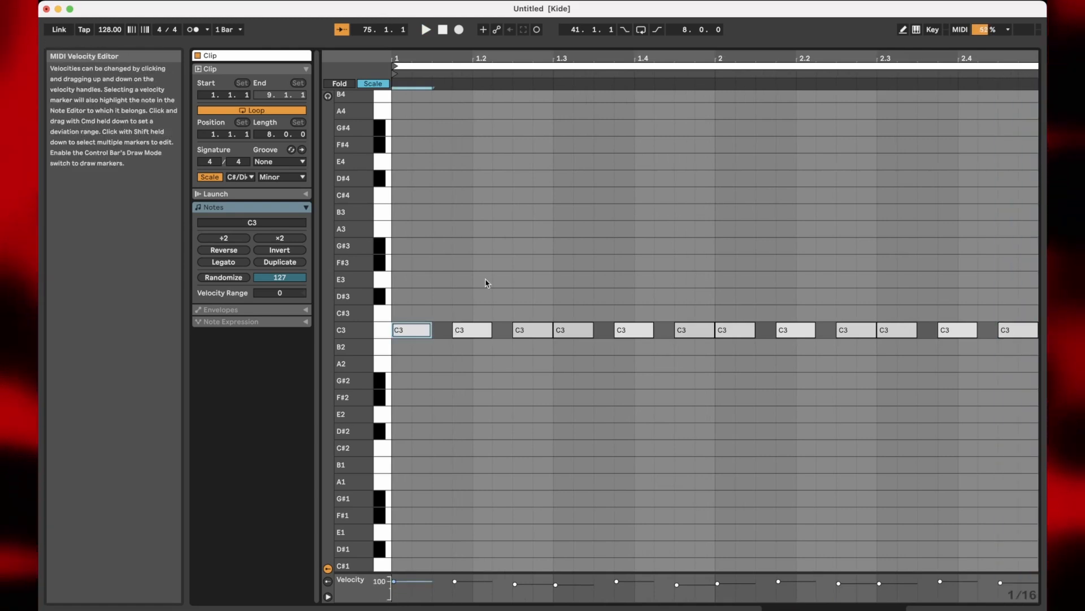
click(516, 331)
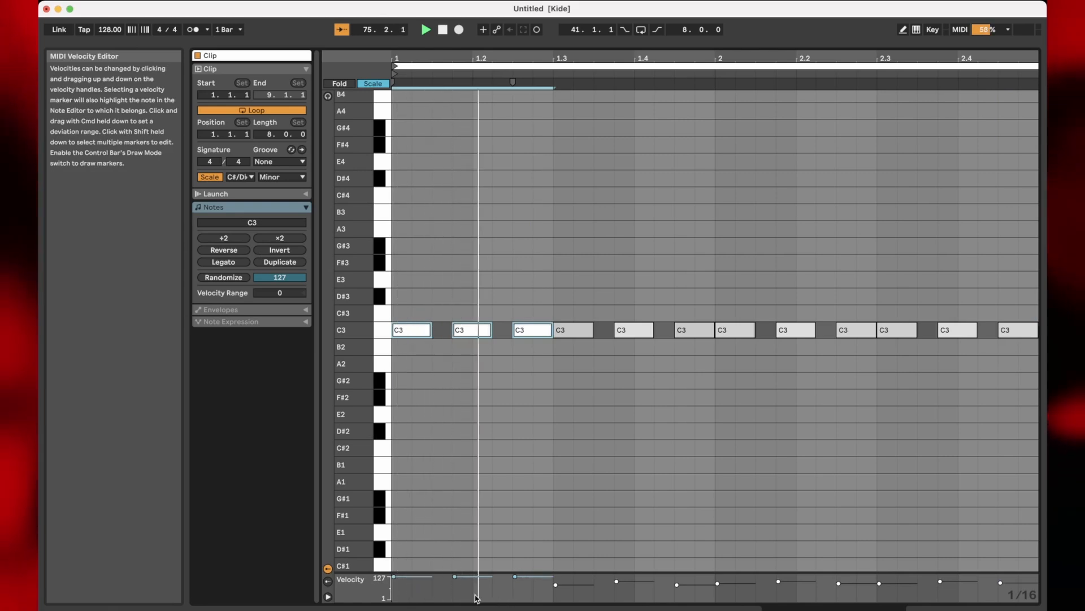
key(space)
drag(540, 362, 356, 301)
key(super+d)
key(space)
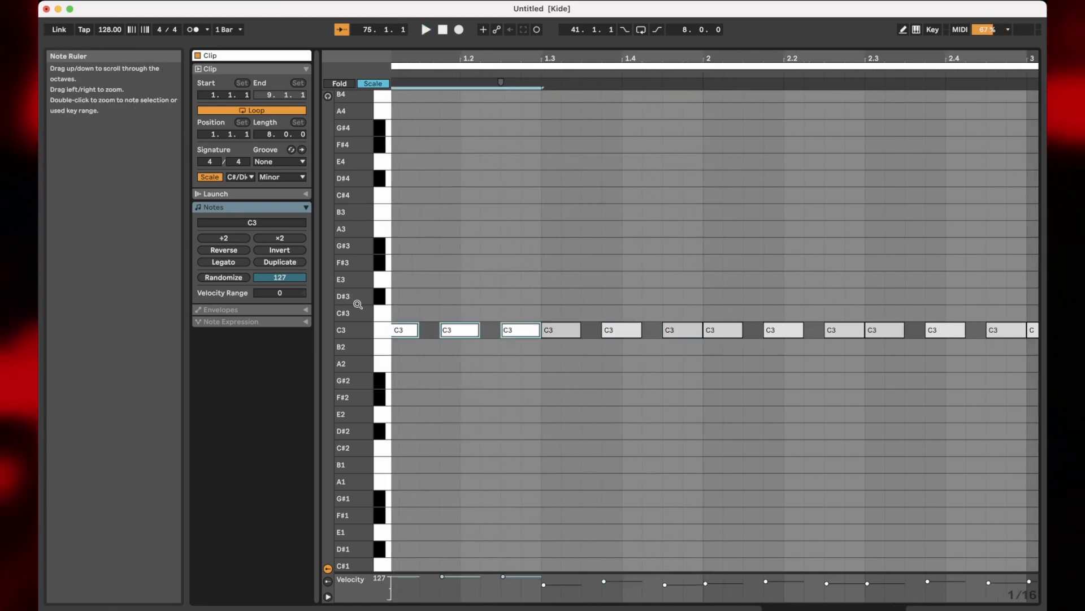
key(super+z)
scroll(641, 473, down, 5)
key(space)
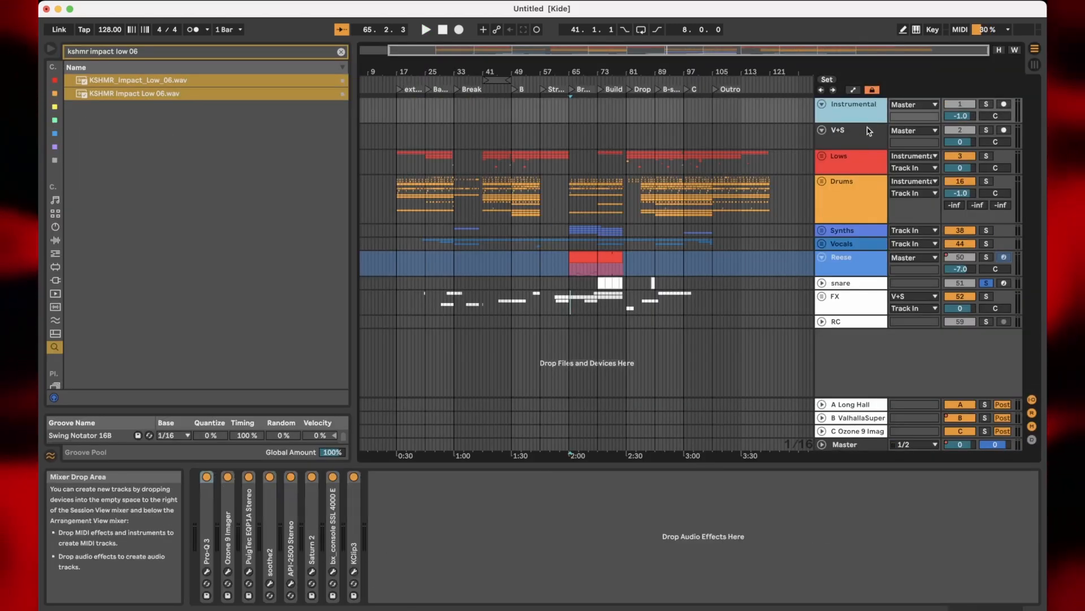
- Compare the device chains of the V+S and Instrumental groups, ending with the Instrumental group selected
click(857, 131)
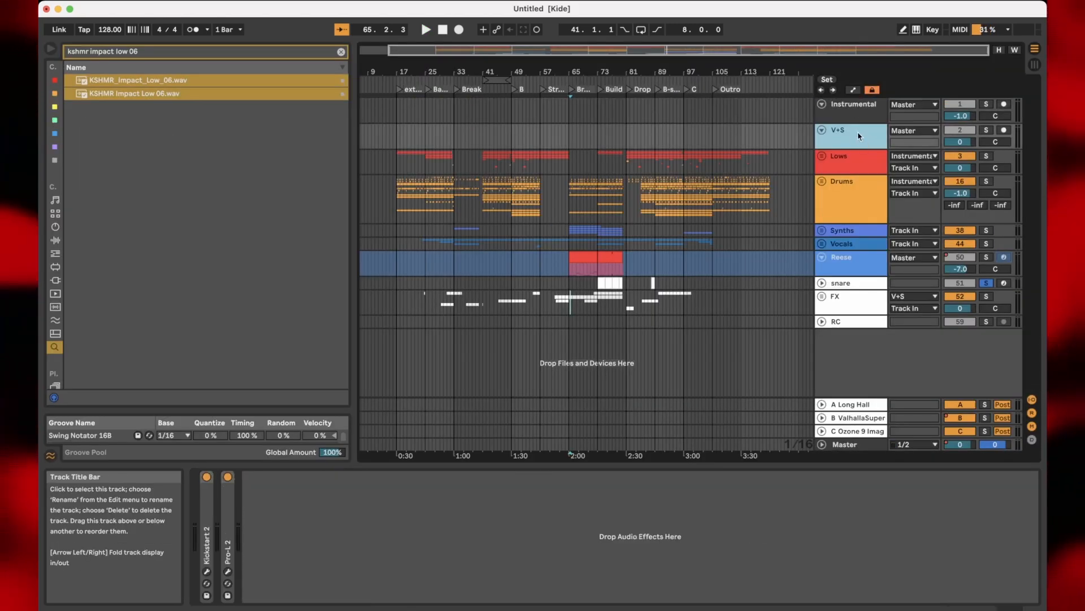
click(857, 115)
click(861, 137)
click(862, 113)
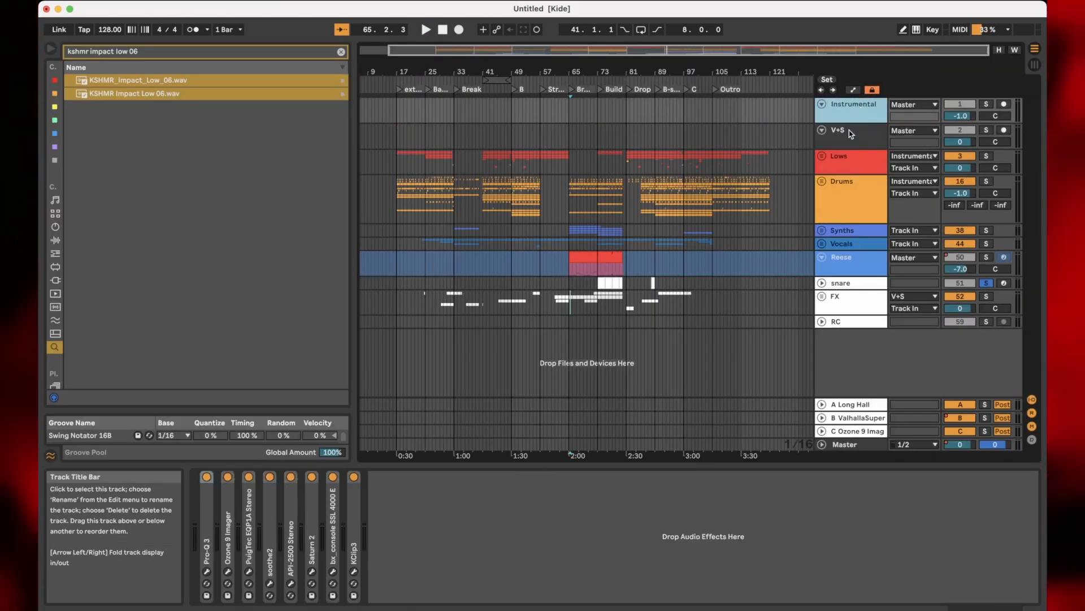
click(852, 135)
click(857, 115)
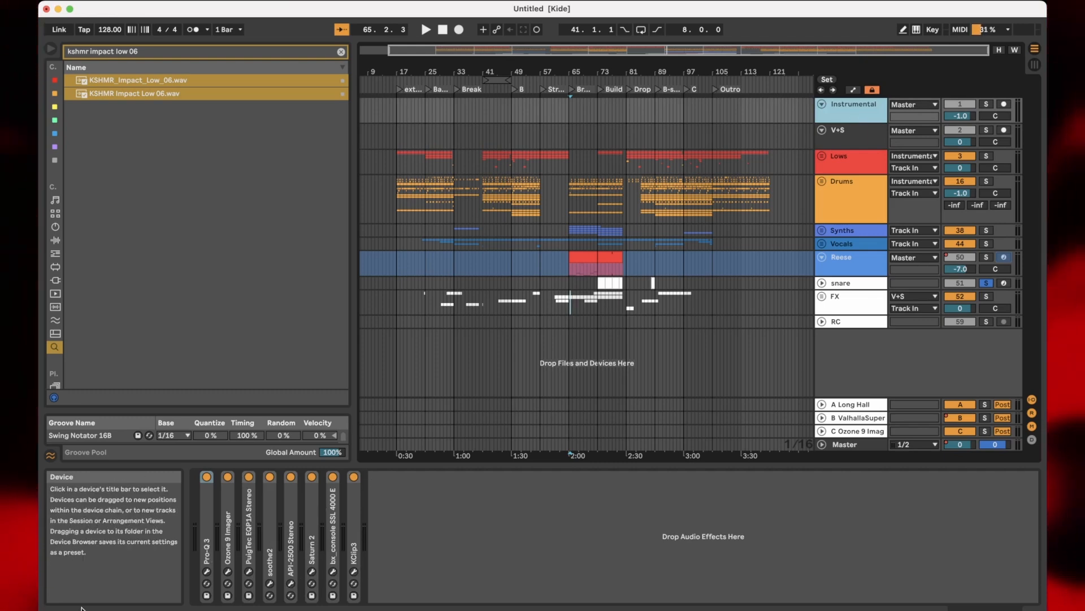
- Open the Instrumental group's Pro-Q 3 window and audition its 158.95 Hz band in isolation during playback
click(206, 571)
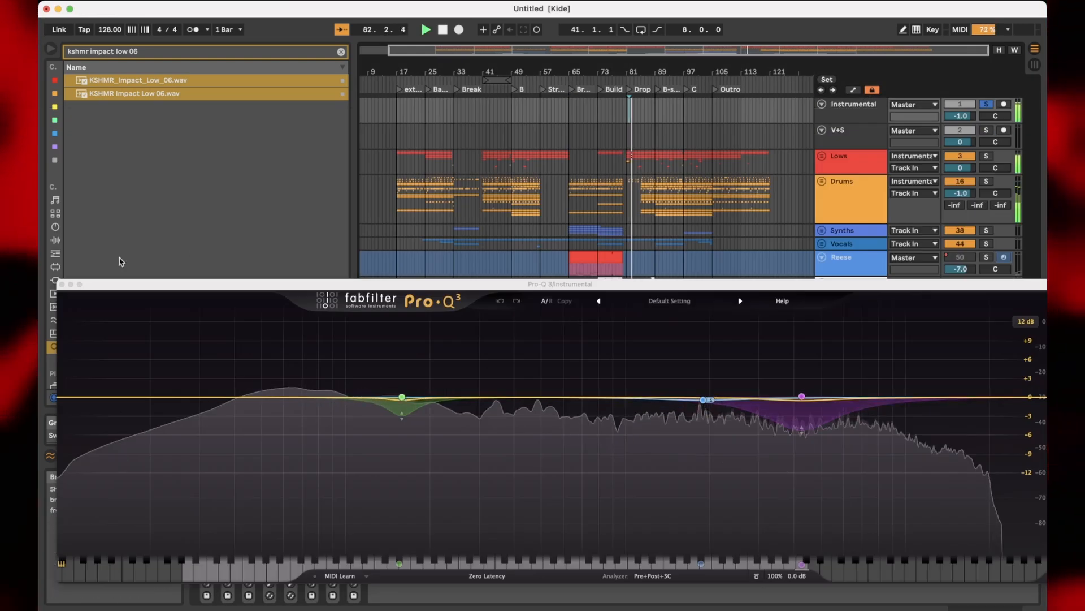
mouse_move(402, 397)
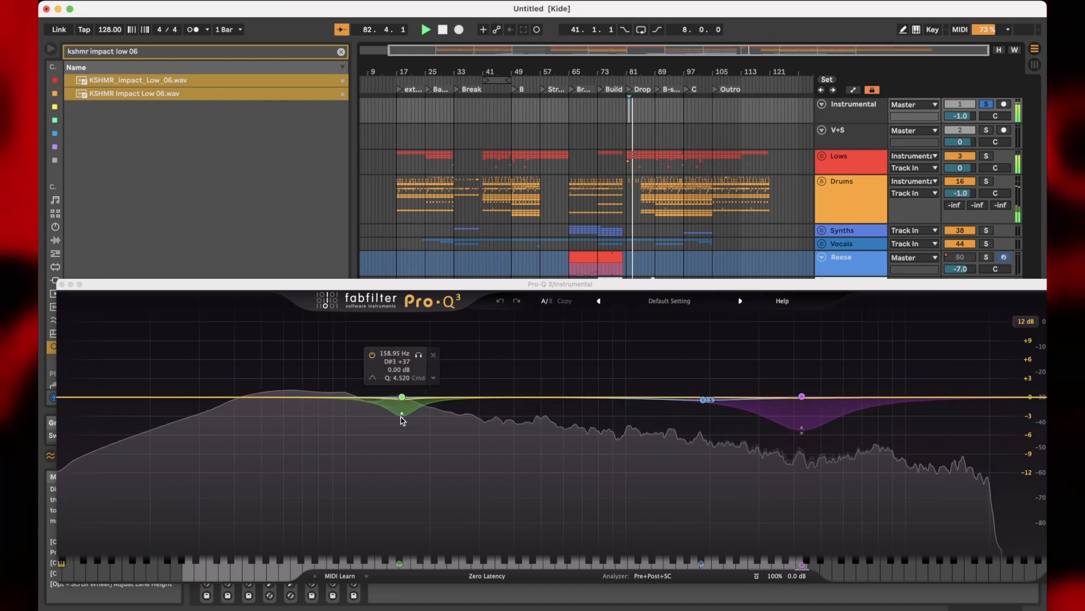
click(418, 357)
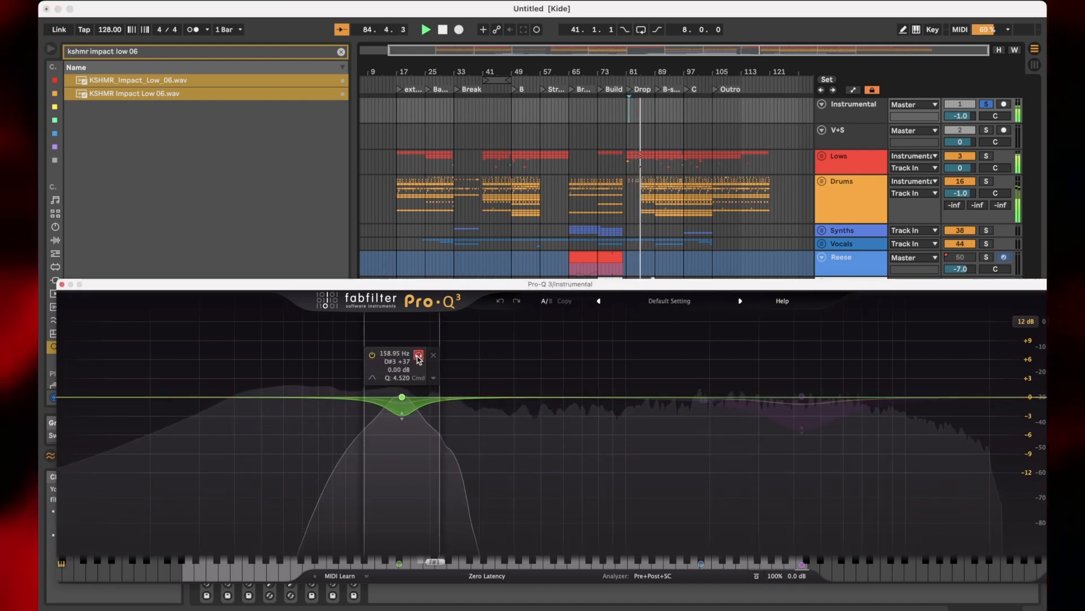
click(207, 572)
click(207, 572)
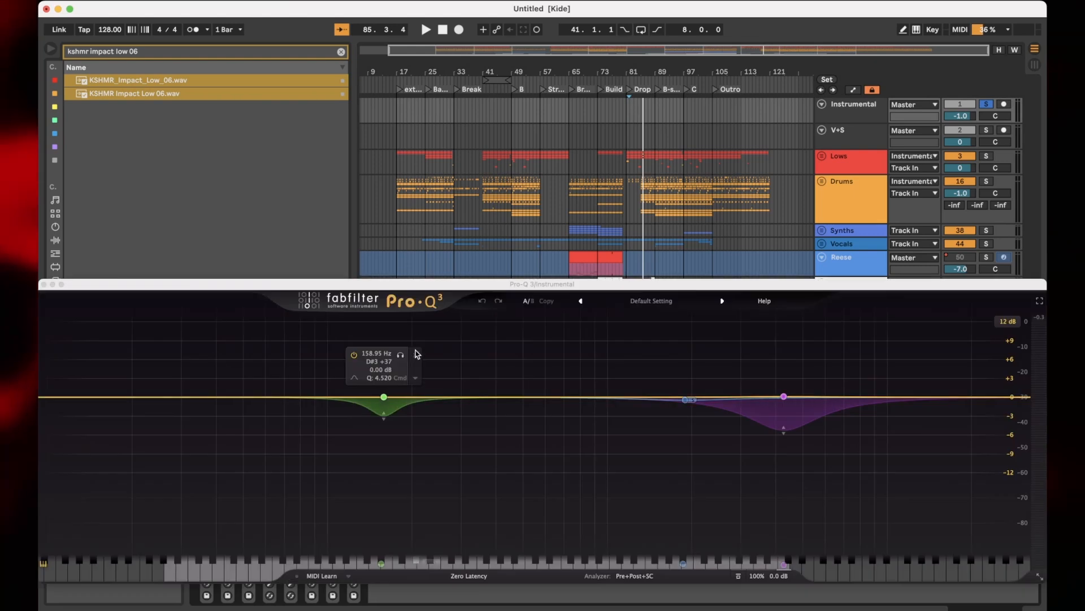
- Audition the 4265.5 Hz band of Pro-Q 3 in isolation from the Drop, and close the equalizer window
click(358, 411)
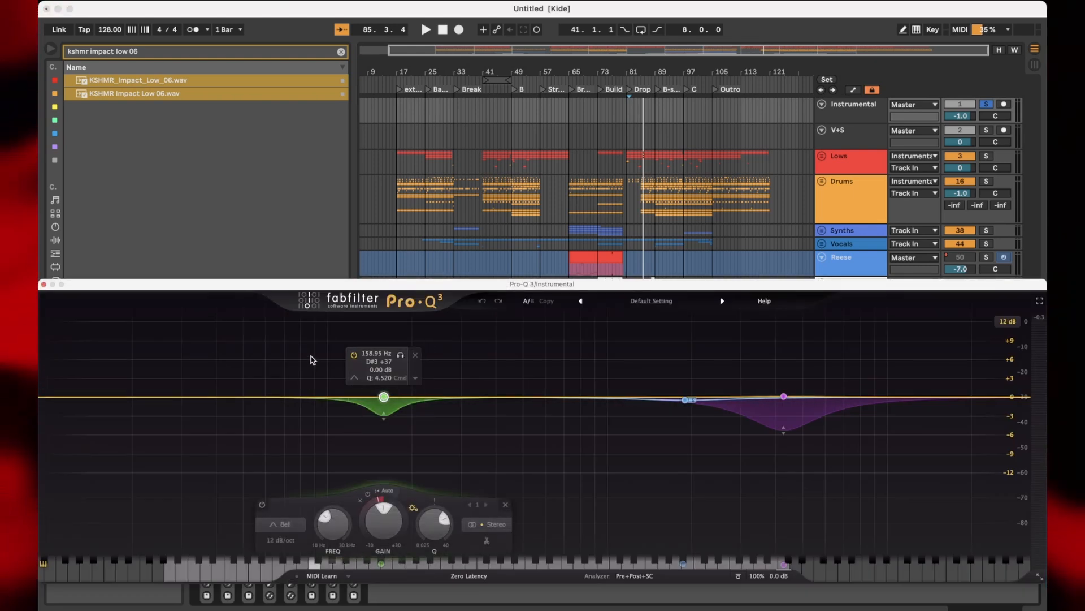
click(801, 354)
key(space)
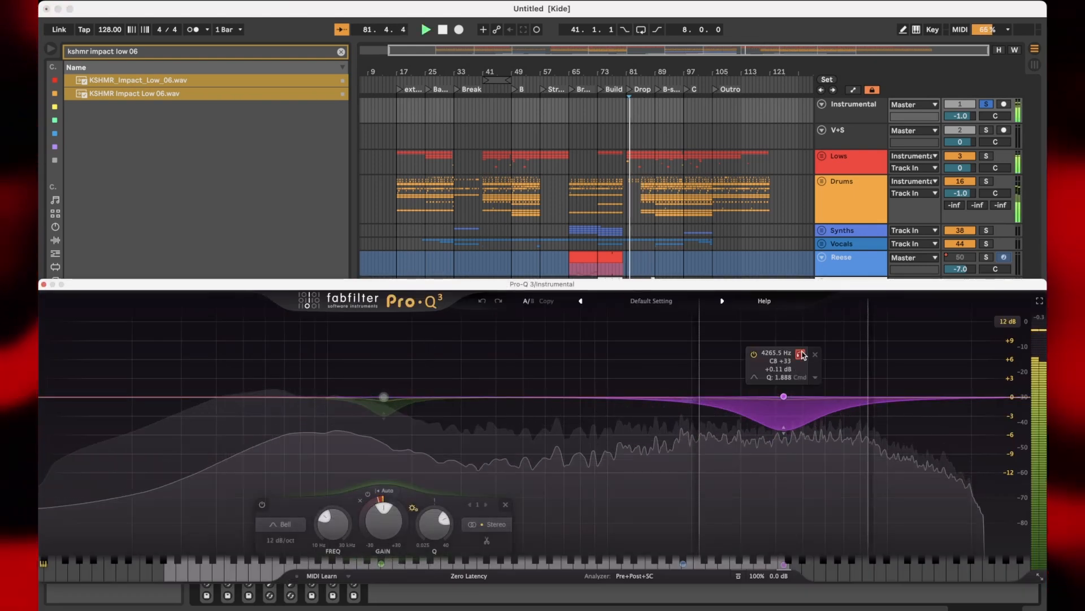
click(801, 354)
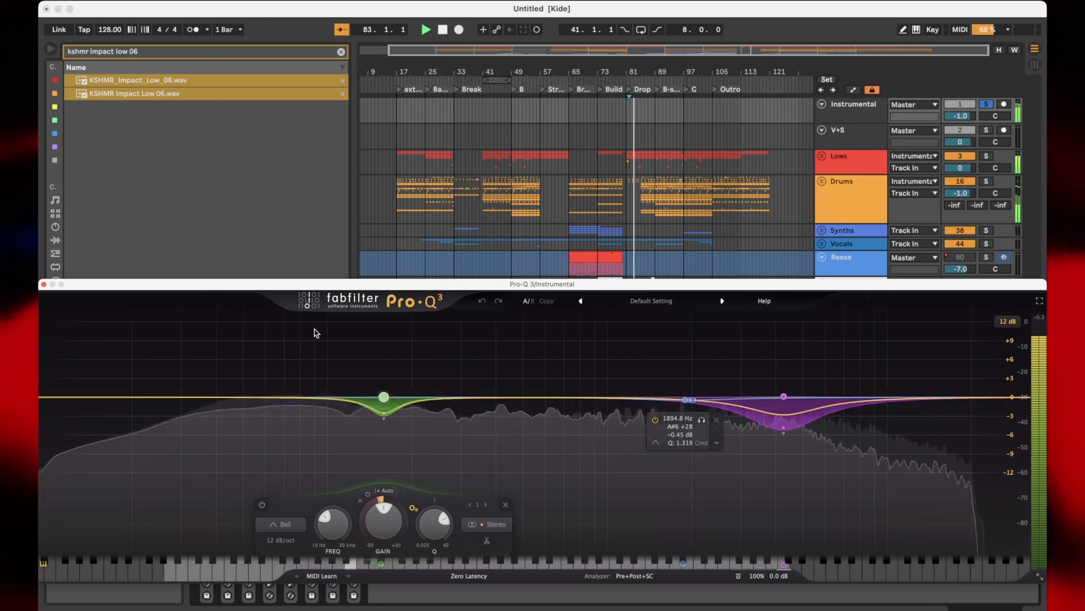
click(43, 284)
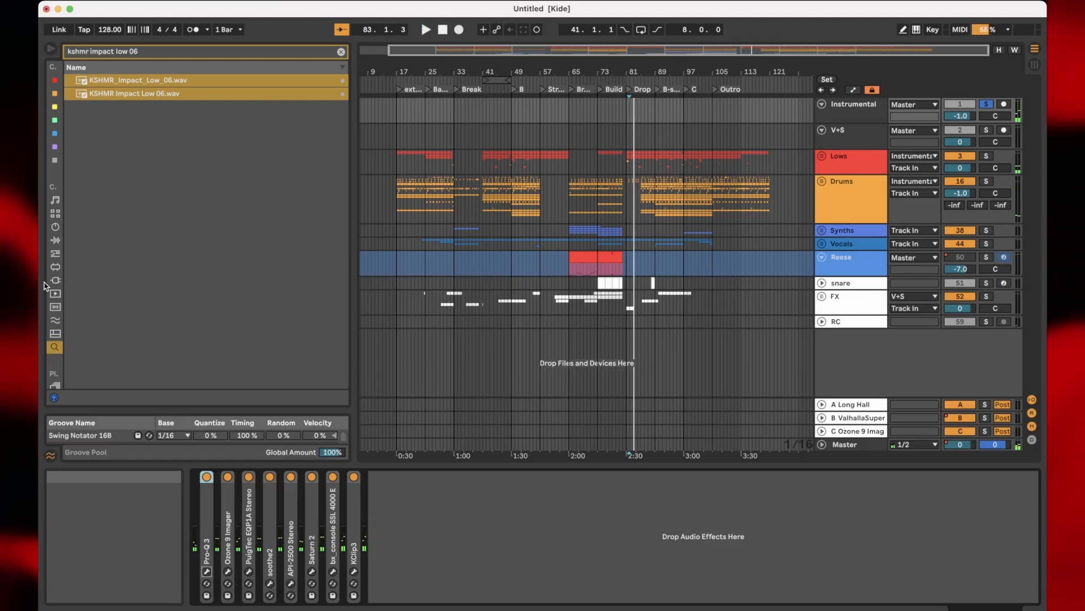
- Open Ozone 9 Imager on the Instrumental group, view its stereo width bands during playback, and close its window
click(228, 572)
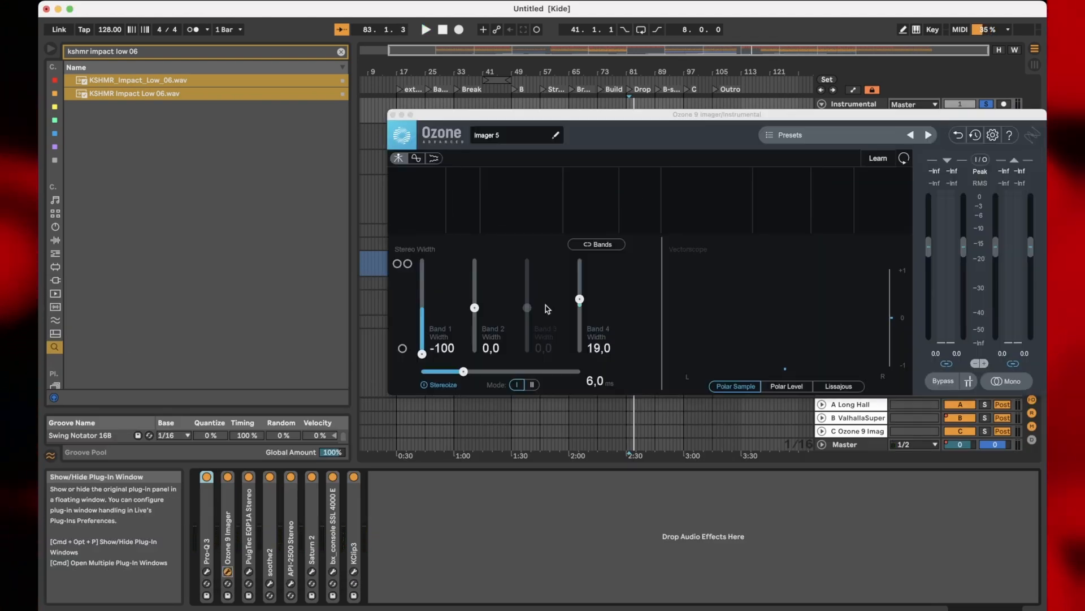
key(space)
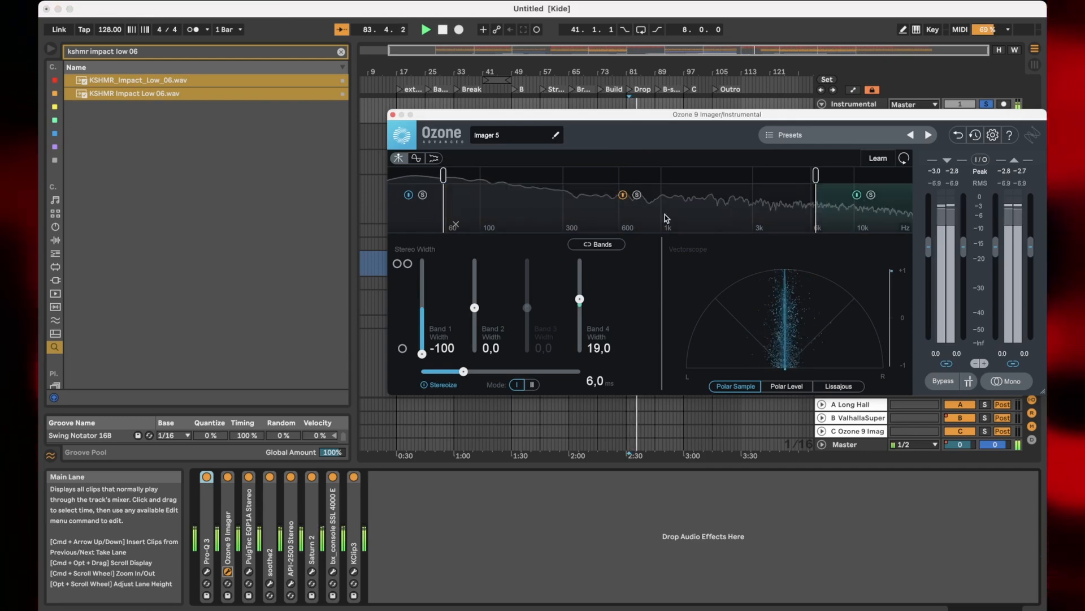
click(393, 115)
- Open the PuigTec EQP1A window on the Instrumental group, unfold the device, and move its window slightly lower
click(249, 573)
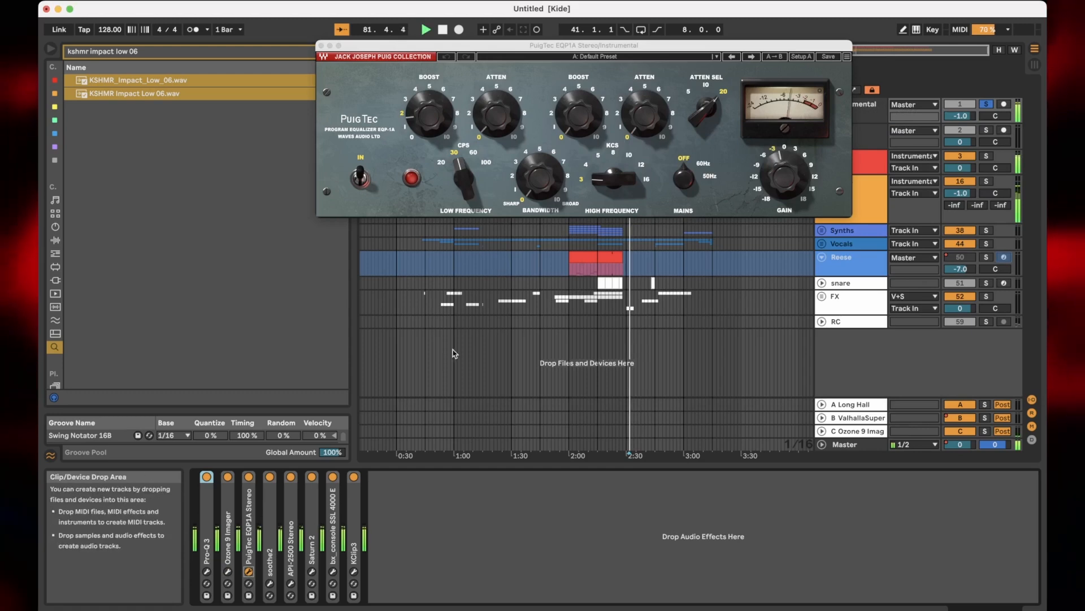
double_click(249, 516)
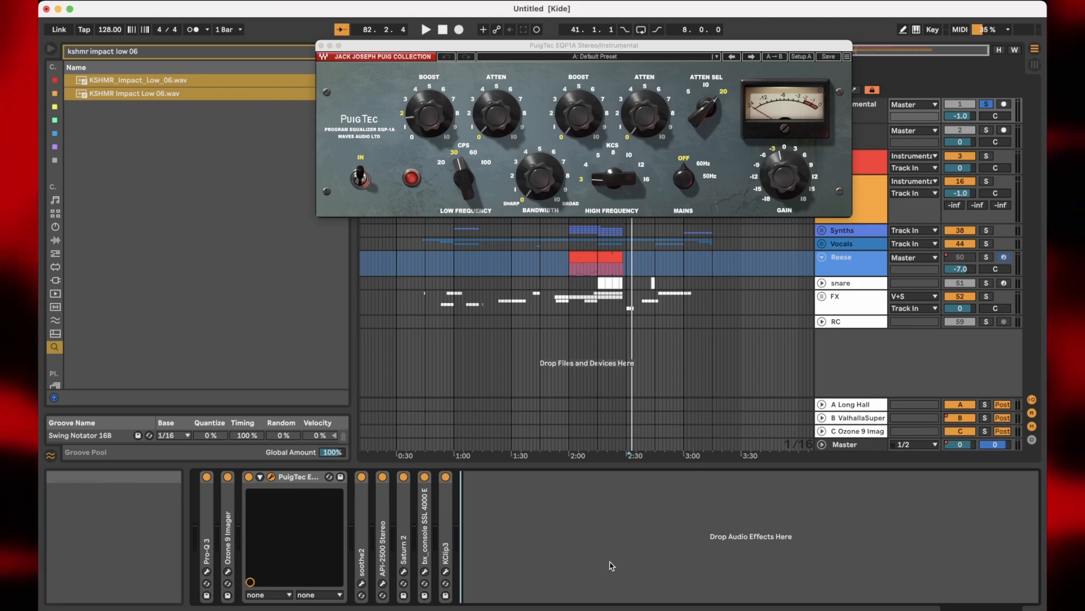
click(740, 159)
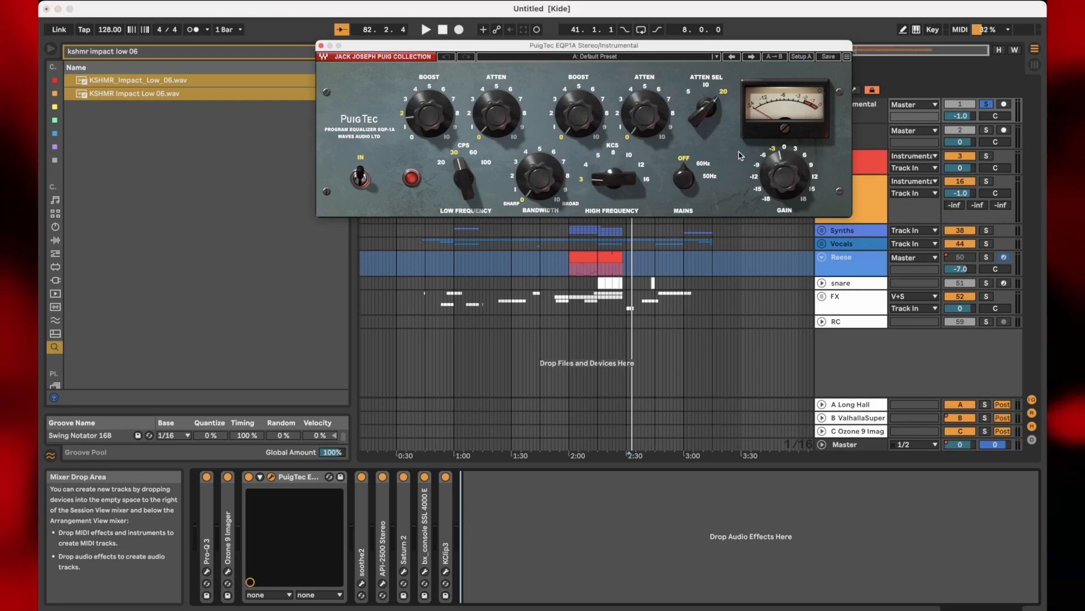
drag(774, 47, 771, 84)
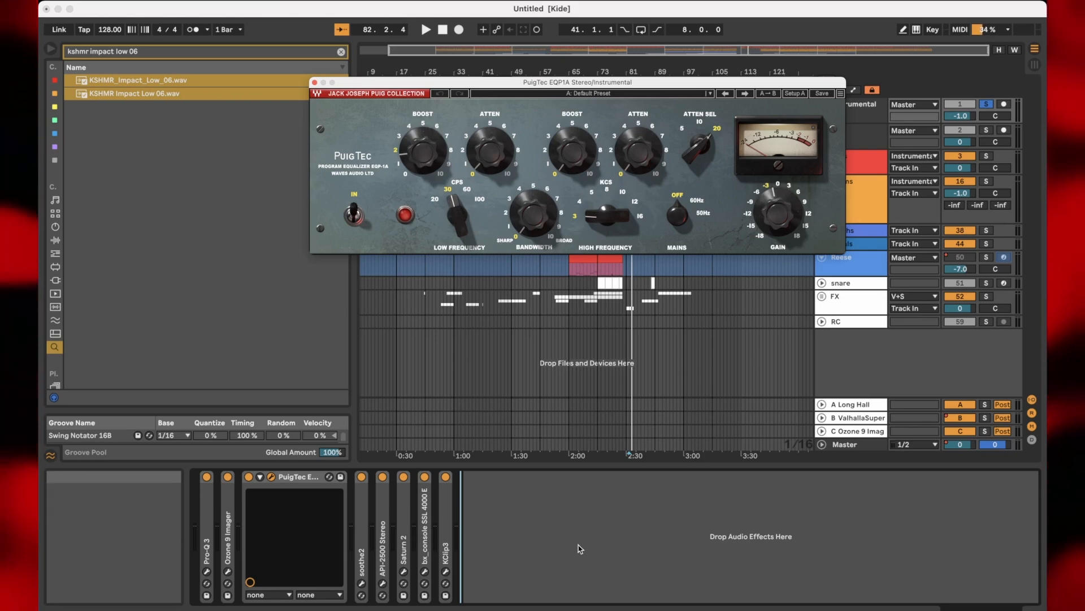
click(298, 478)
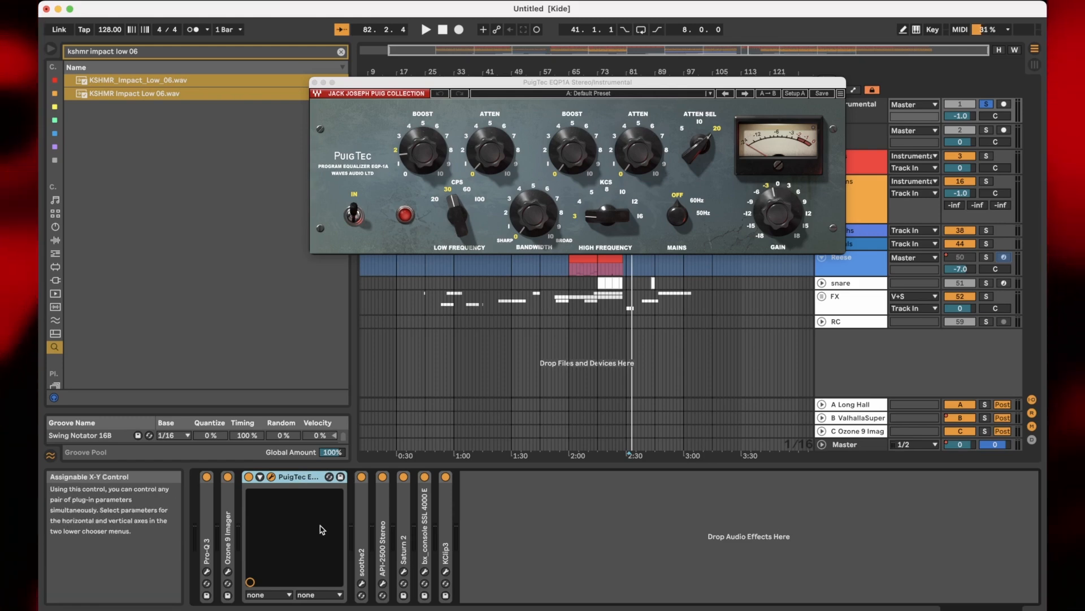
- Unfold soothe2 on the Instrumental group, view its settings window while the Drop plays, and close that window
double_click(361, 534)
key(space)
click(383, 478)
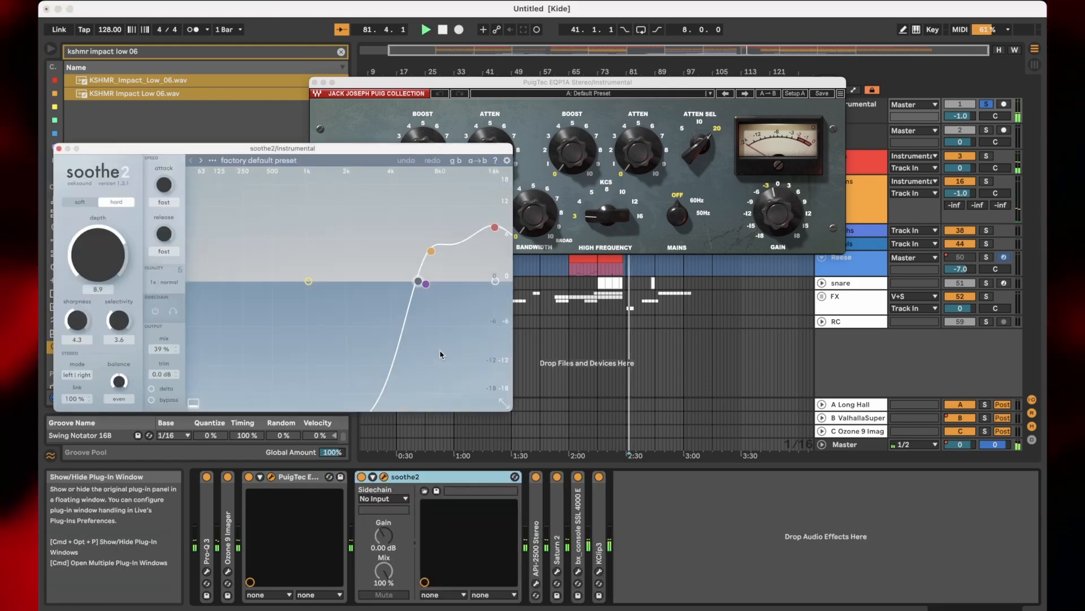
click(59, 149)
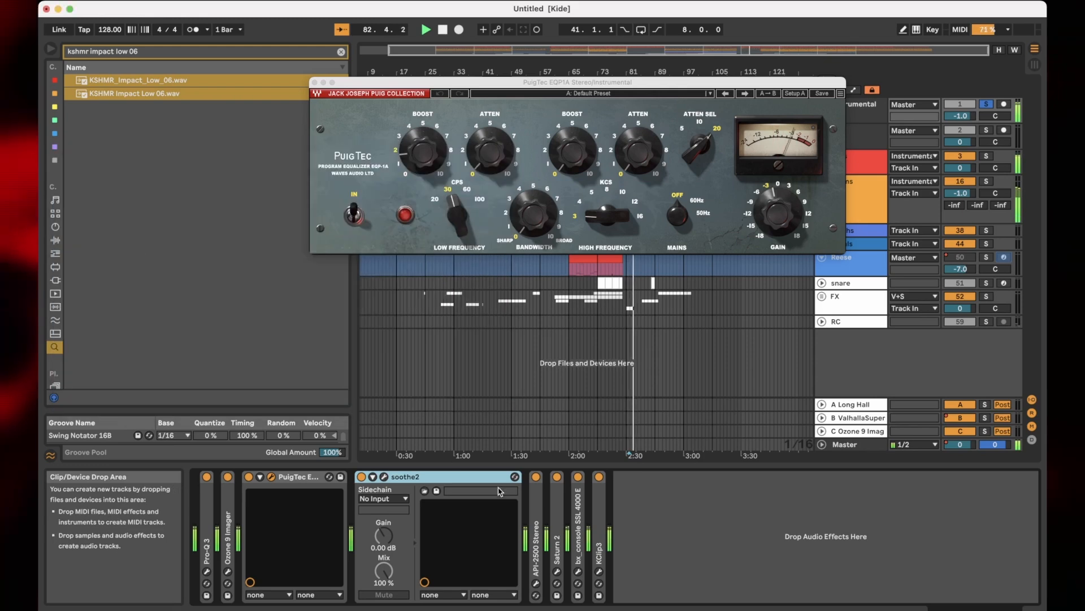
- Open the Instrumental group's API-2500 and Saturn 2 windows during playback, and close the API-2500 window
click(536, 583)
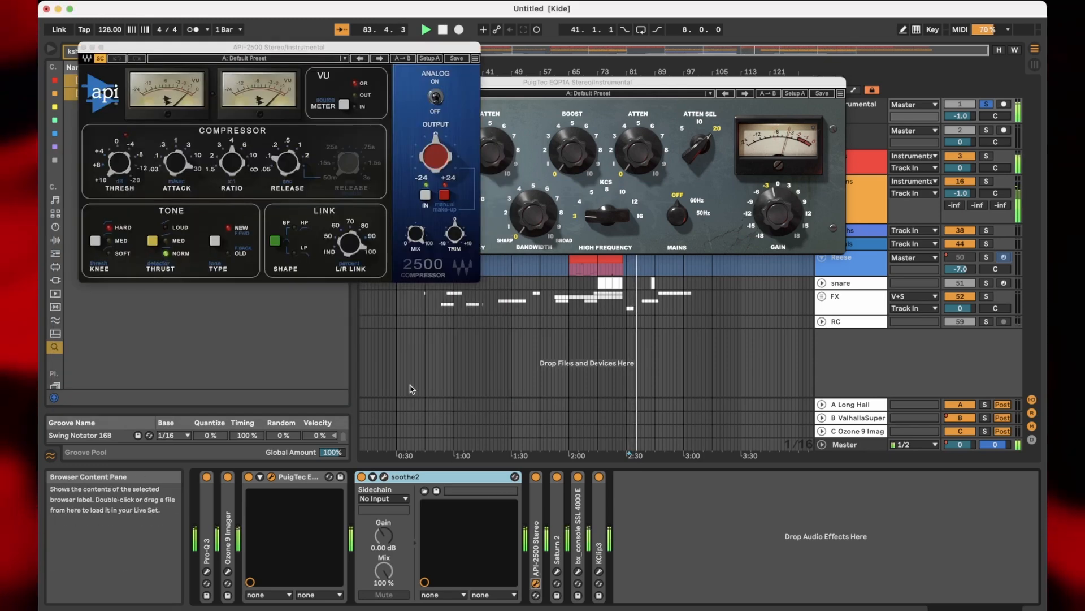
click(557, 574)
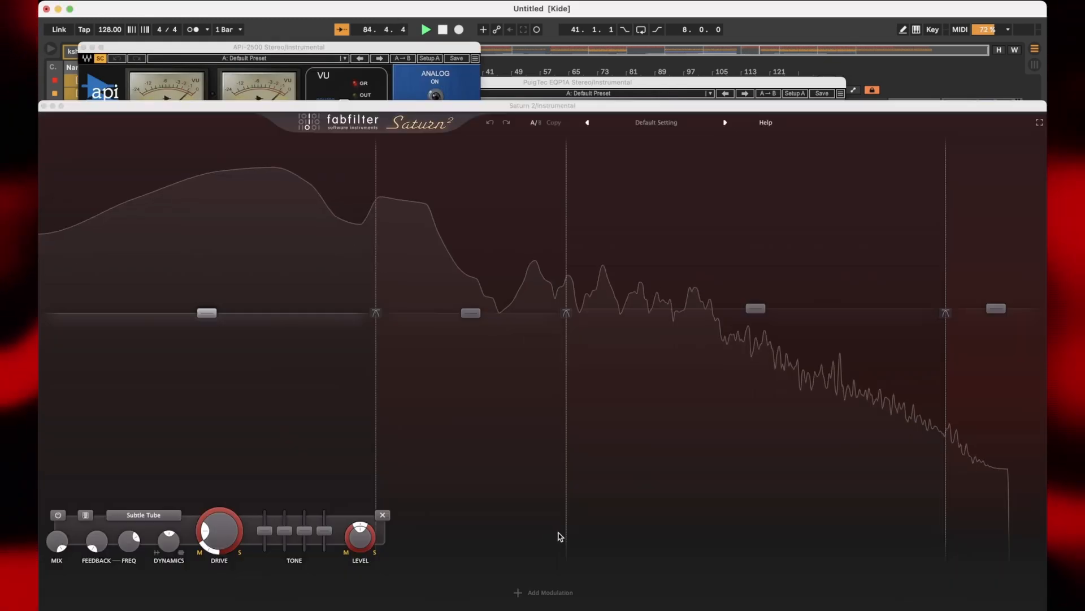
key(space)
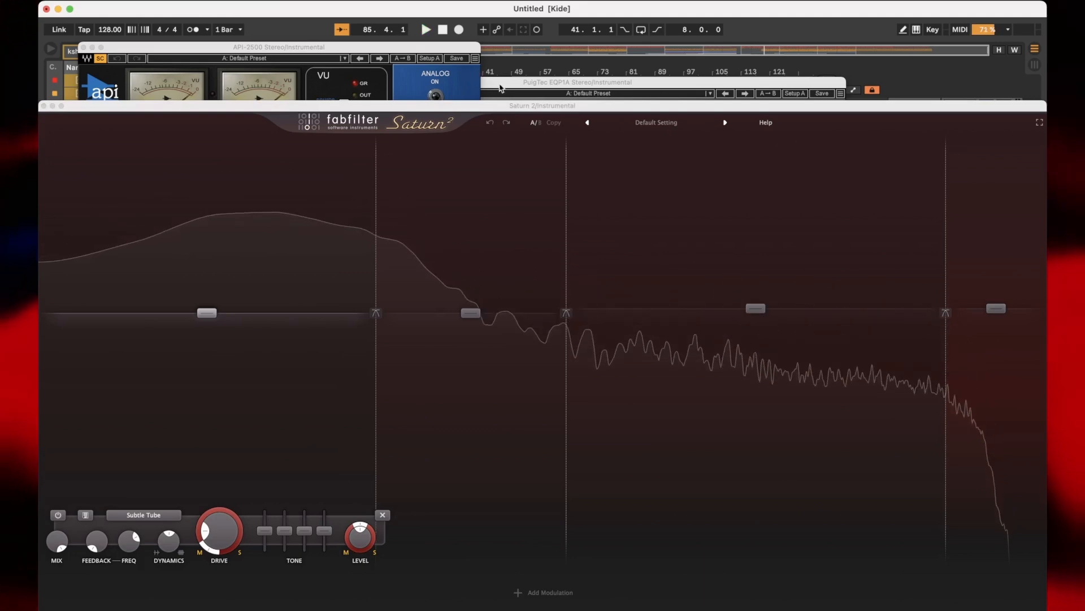
click(84, 47)
- Play the Drop and view the saturation type and drive settings of Saturn 2's frequency bands
key(space)
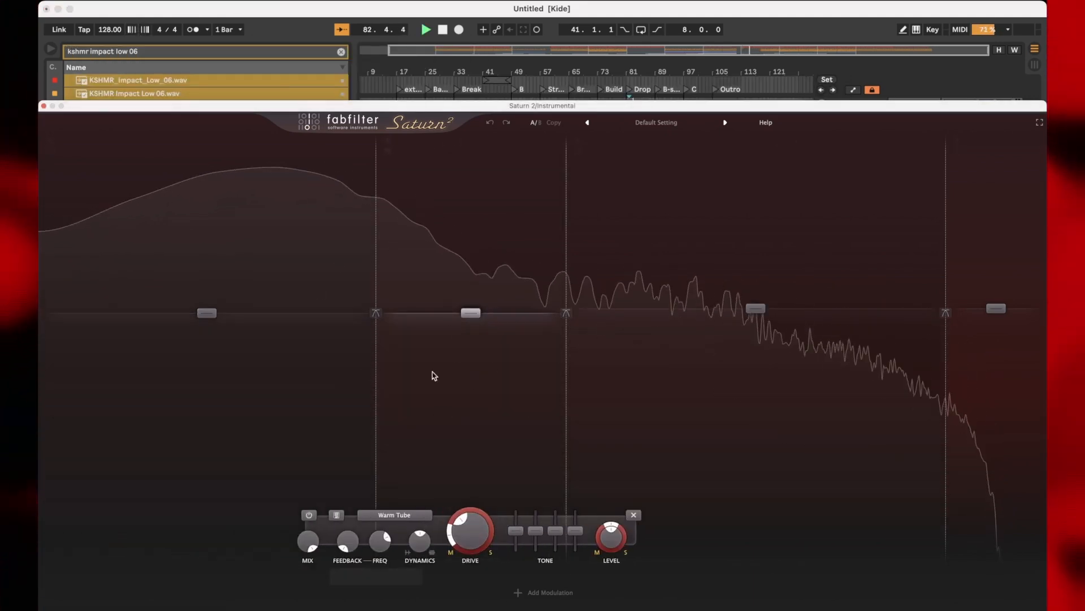
click(739, 432)
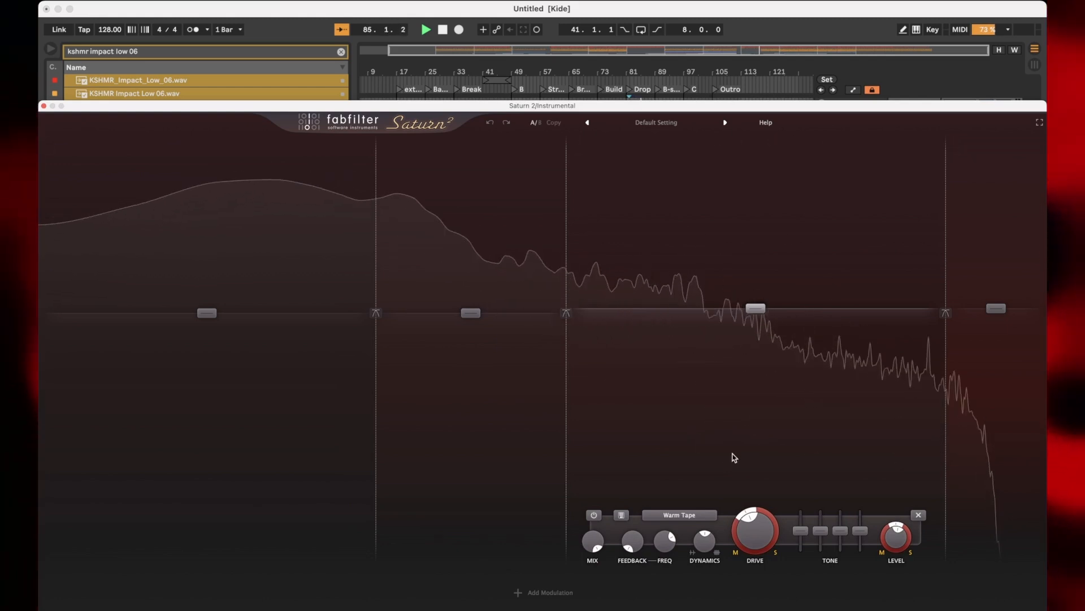
click(1024, 395)
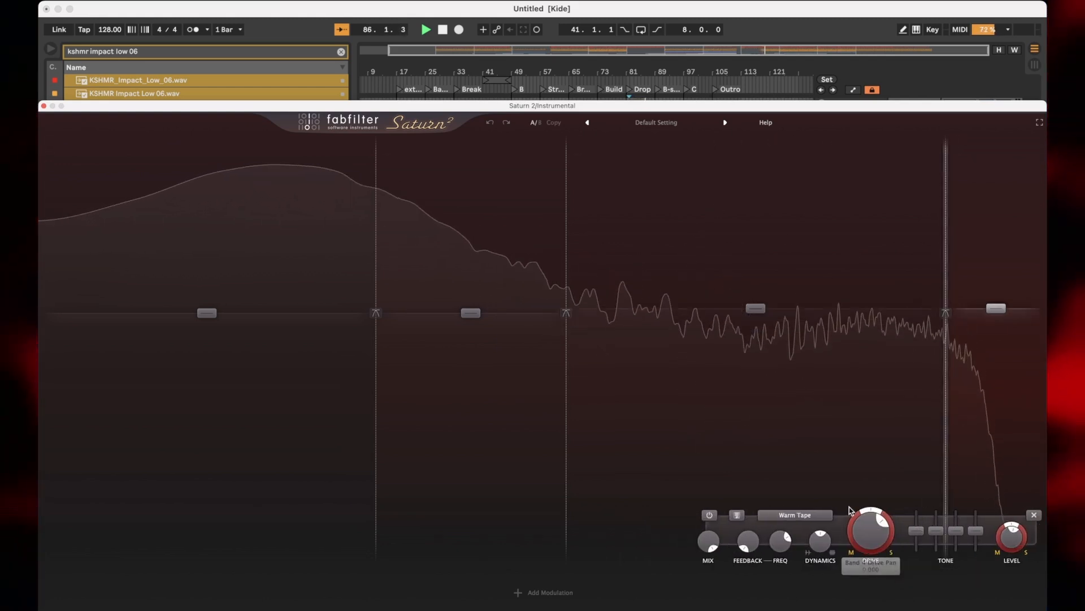
click(958, 140)
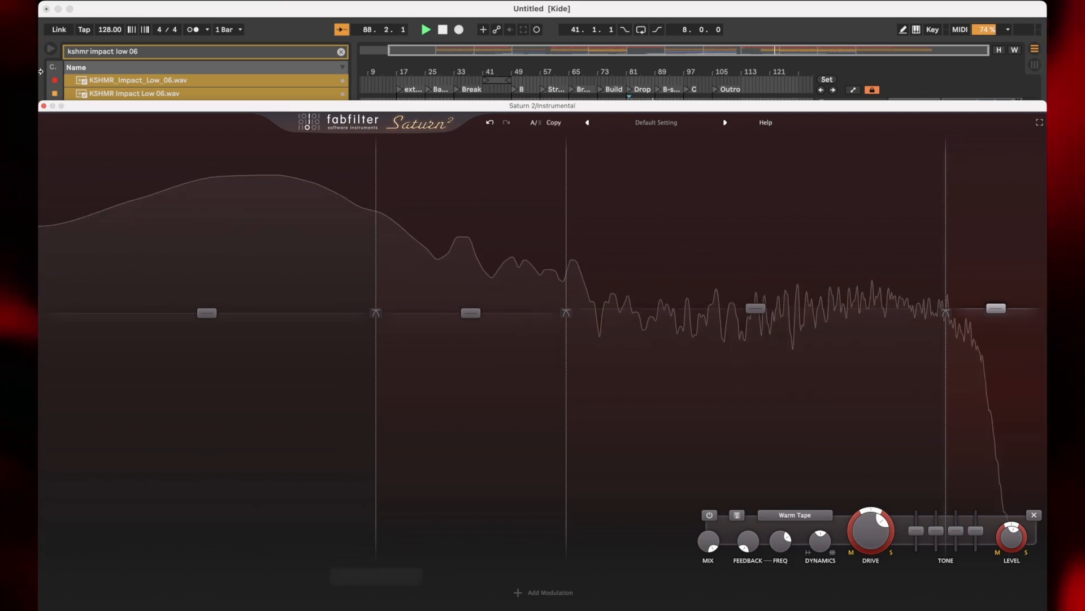
key(space)
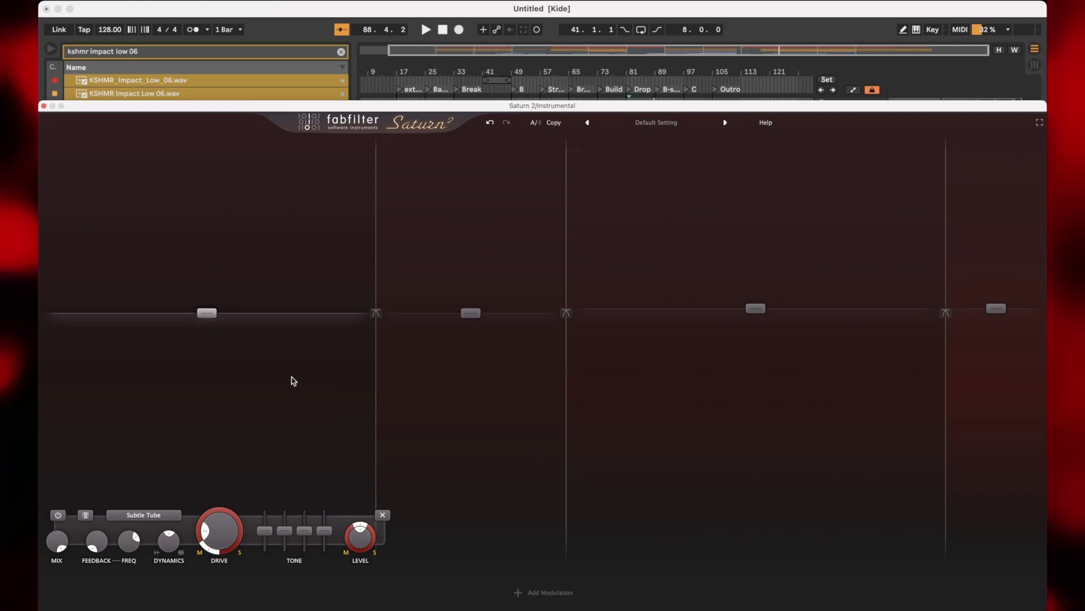
- Examine the saturation type and drive of Saturn 2's remaining frequency bands, resume playback, and close the plug-in window
click(414, 382)
mouse_move(452, 541)
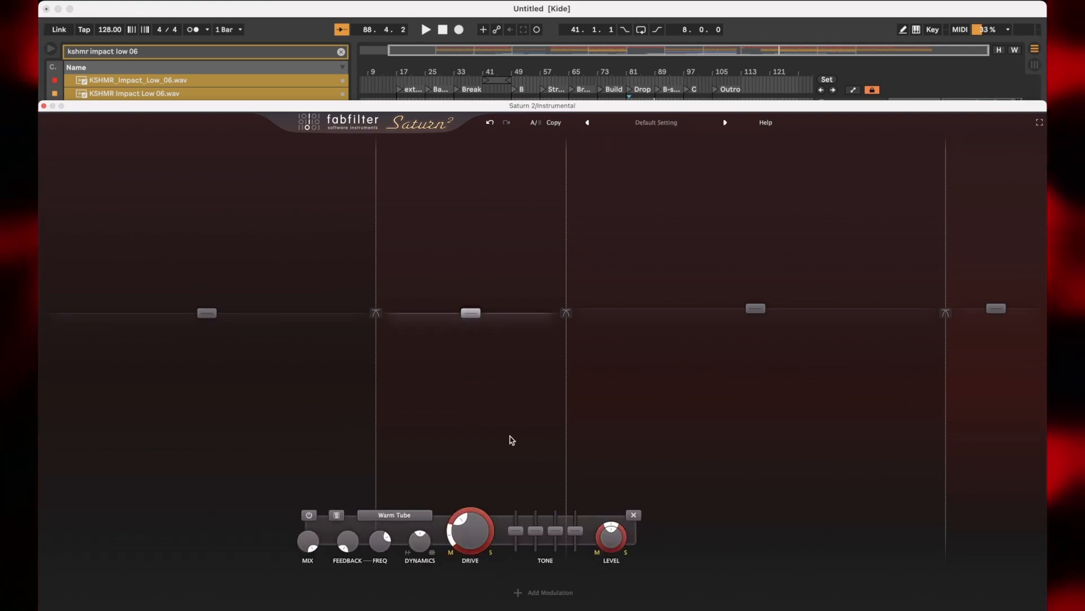
click(764, 379)
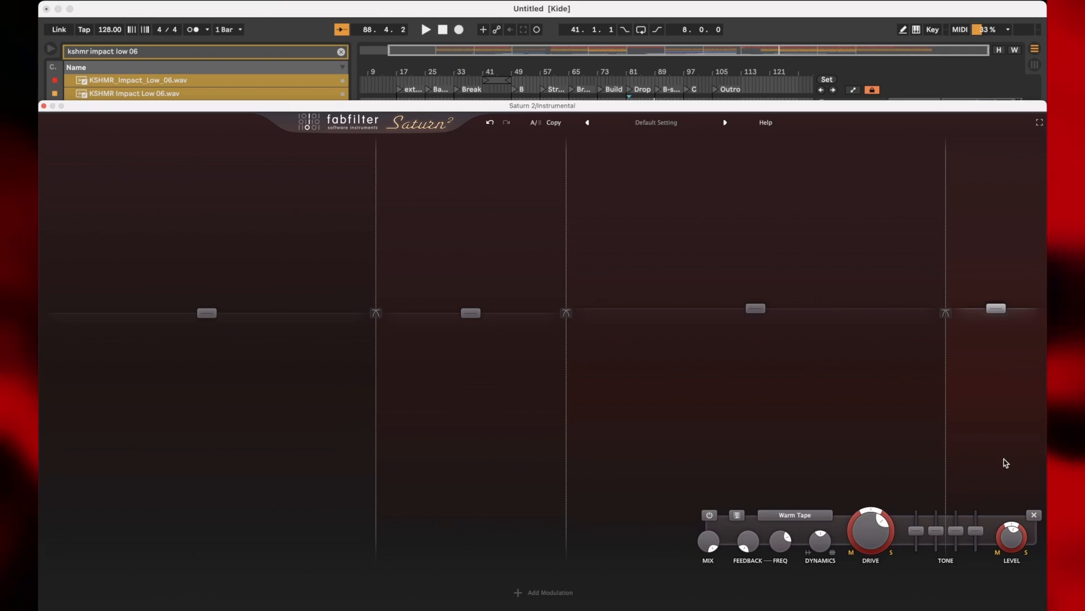
key(space)
click(44, 106)
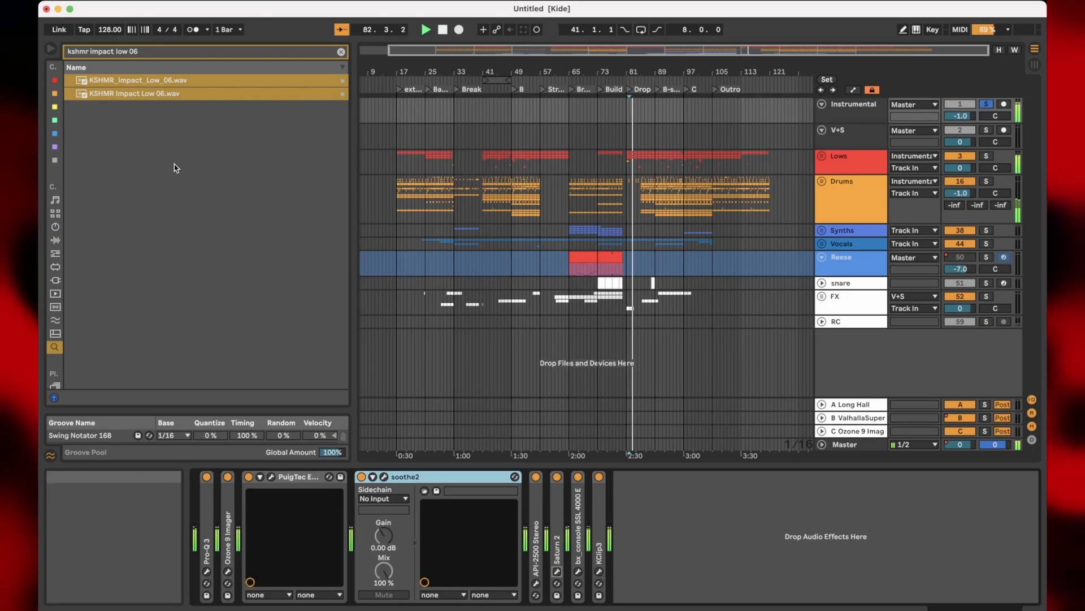
- Play from about bar 88 and bypass Saturn 2 on the Instrumental group to compare the sound
click(637, 209)
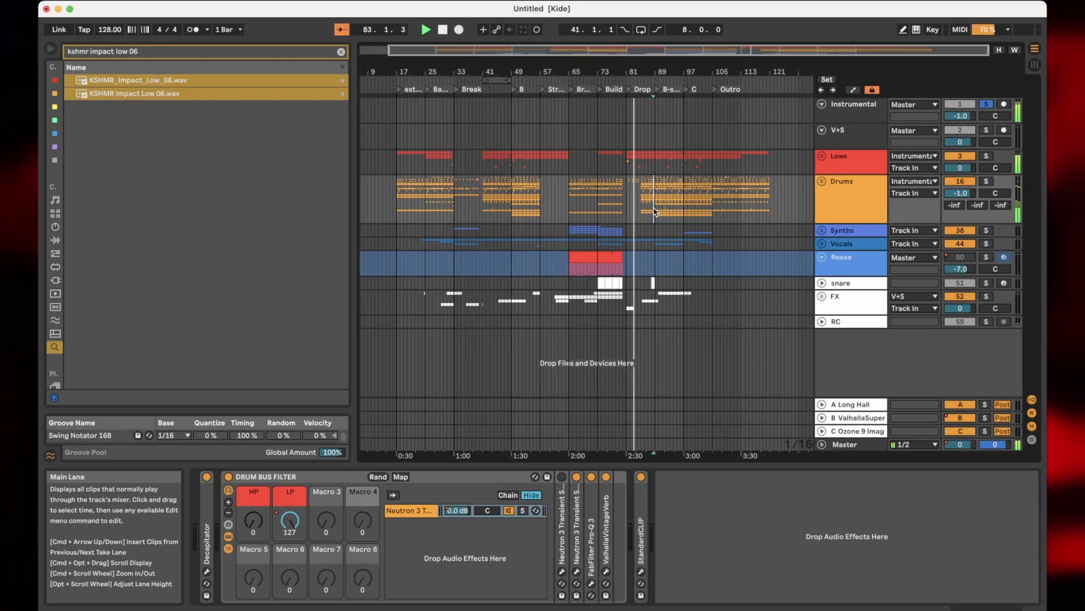
click(852, 118)
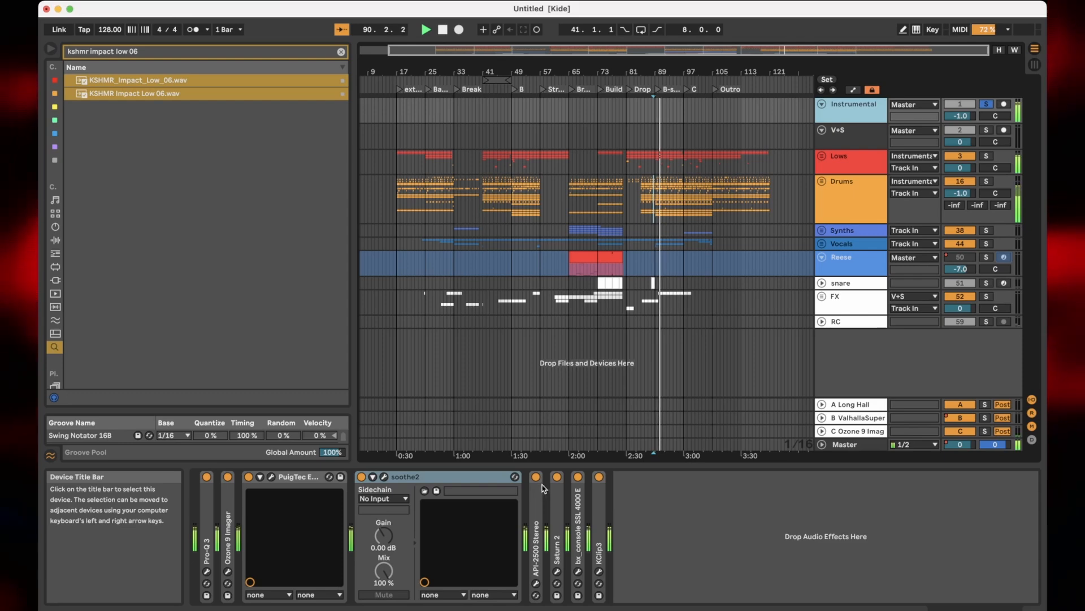
click(555, 477)
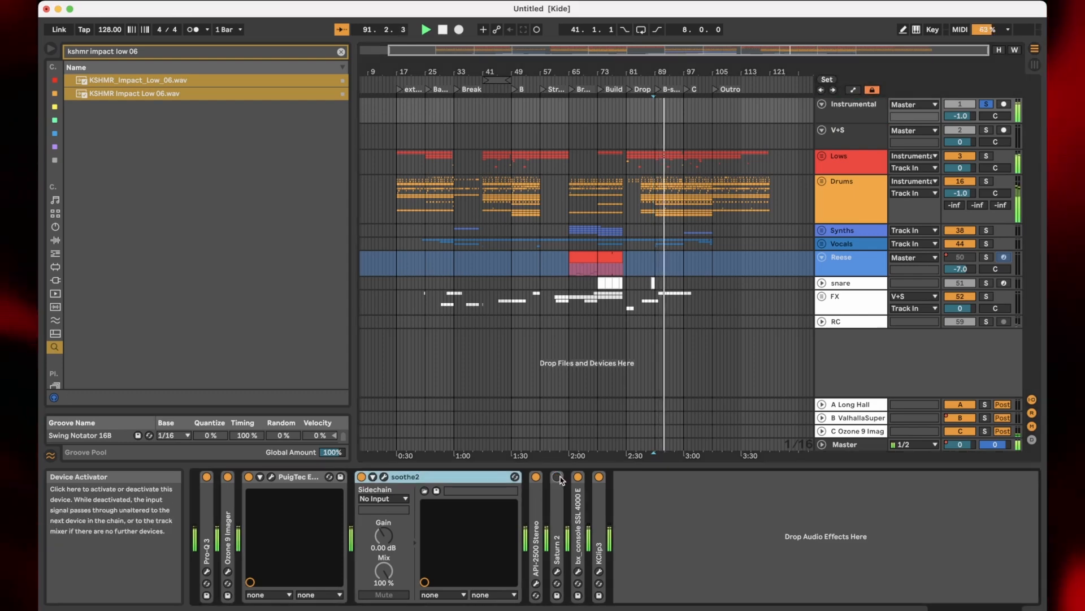
- View the Instrumental group's bx_console SSL 4000 E and KClip3 settings, with KClip3 shown during playback, and close both windows
click(578, 573)
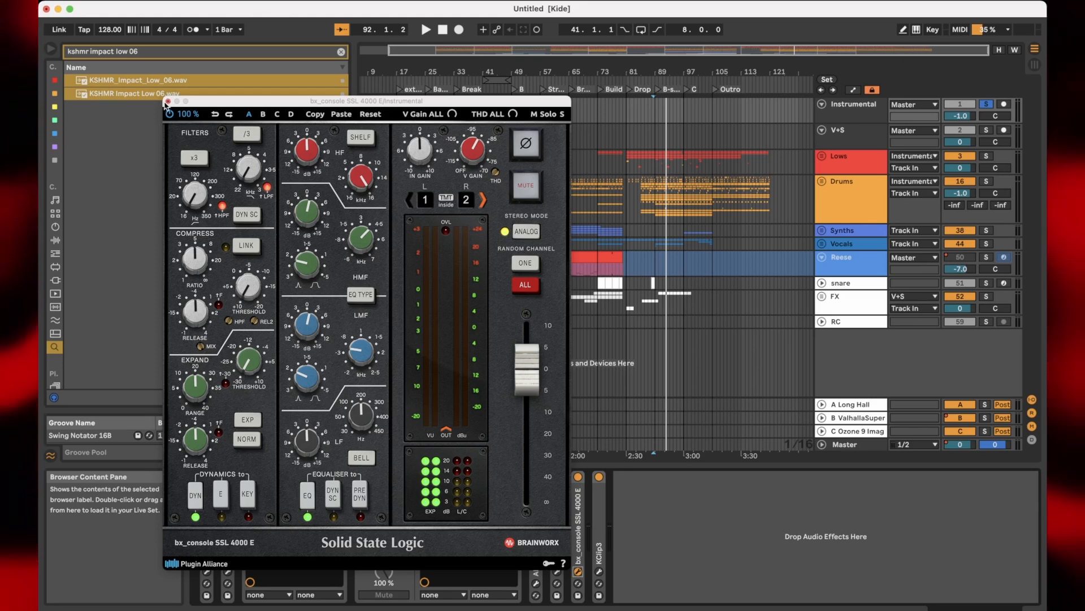
click(600, 573)
key(space)
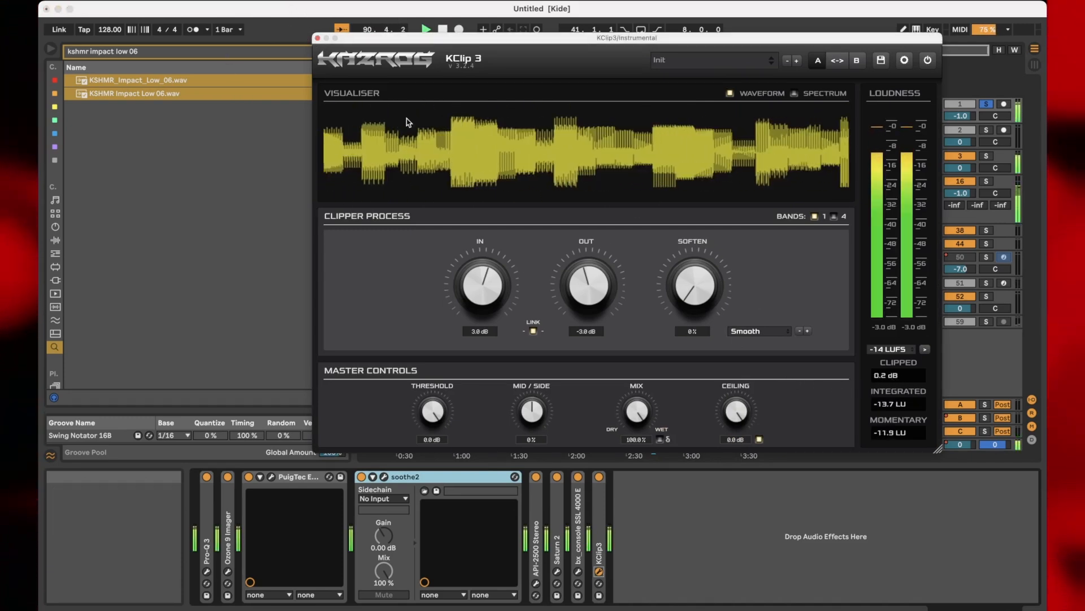
click(318, 38)
click(318, 39)
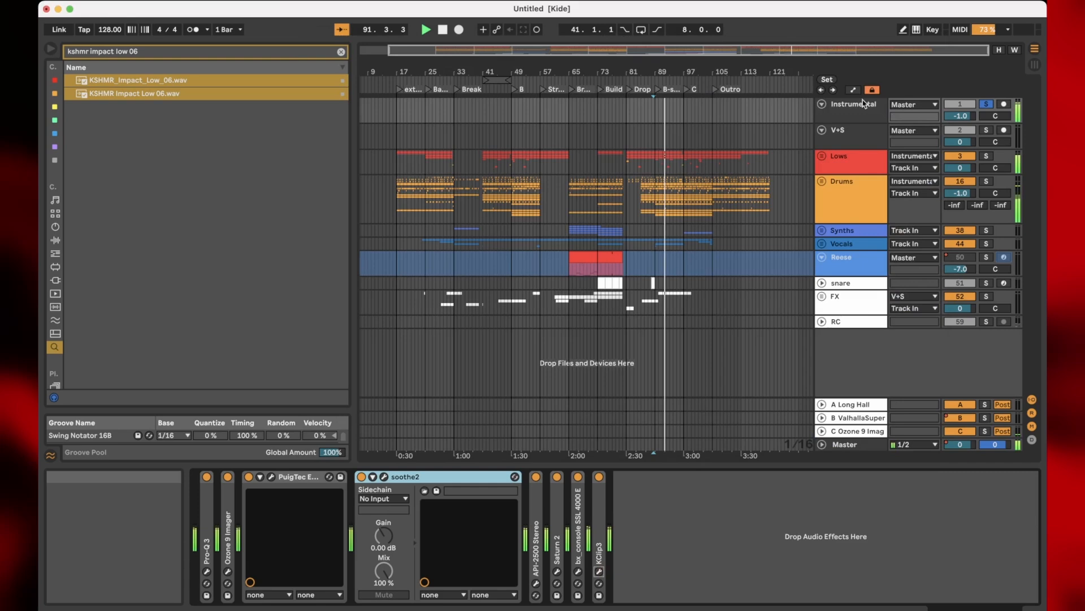
- Fold the V+S group track in the arrangement
click(857, 131)
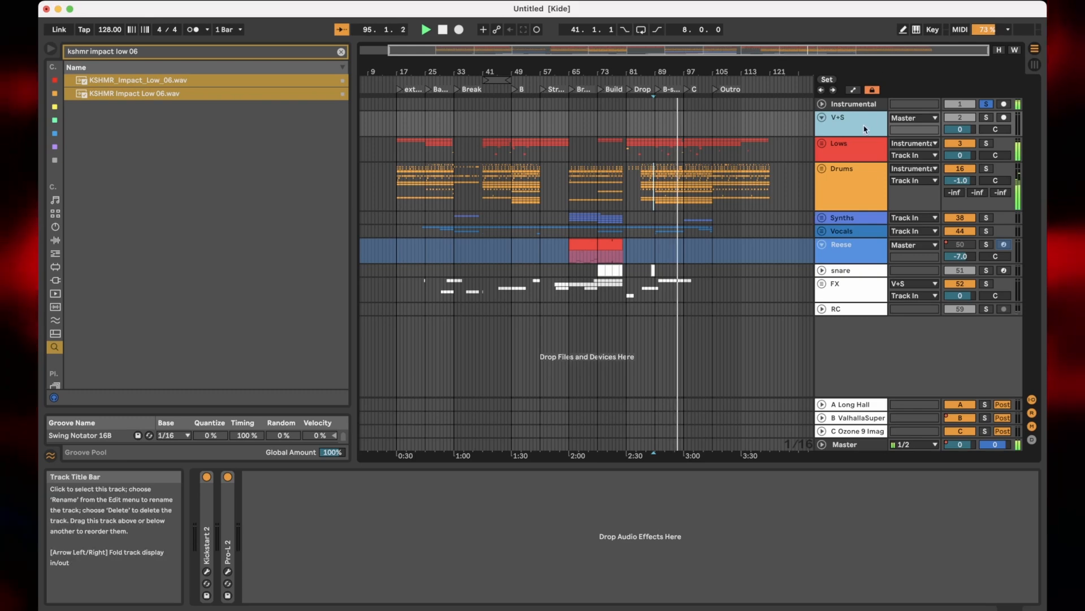
key(Left)
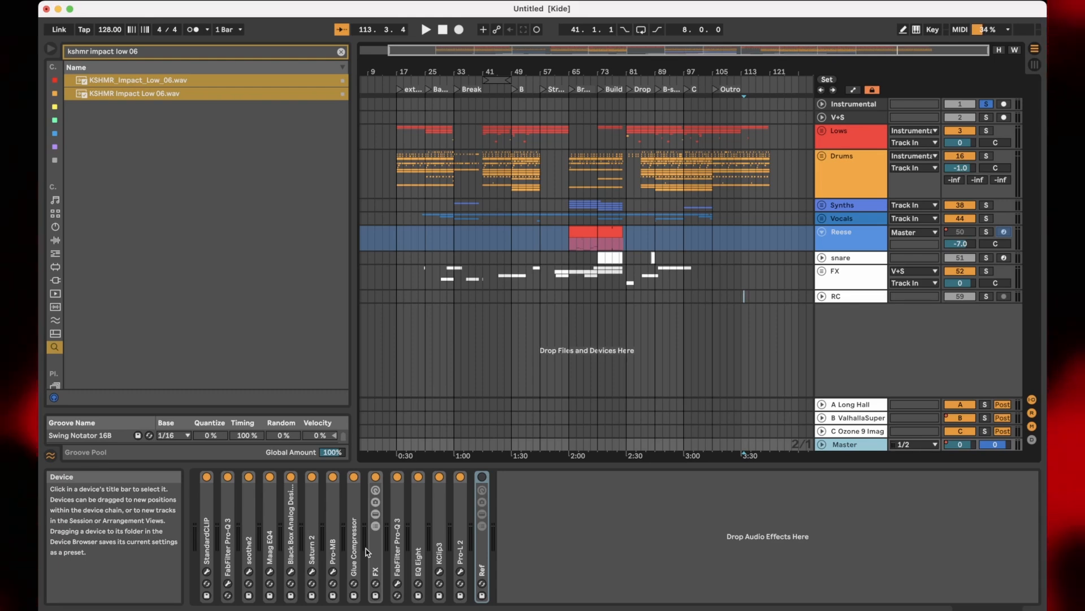
- Switch the arrangement grid to fixed 4 Bars, replace it with adaptive Narrowest, and place the insert marker near bar 117 on Drums
right_click(685, 432)
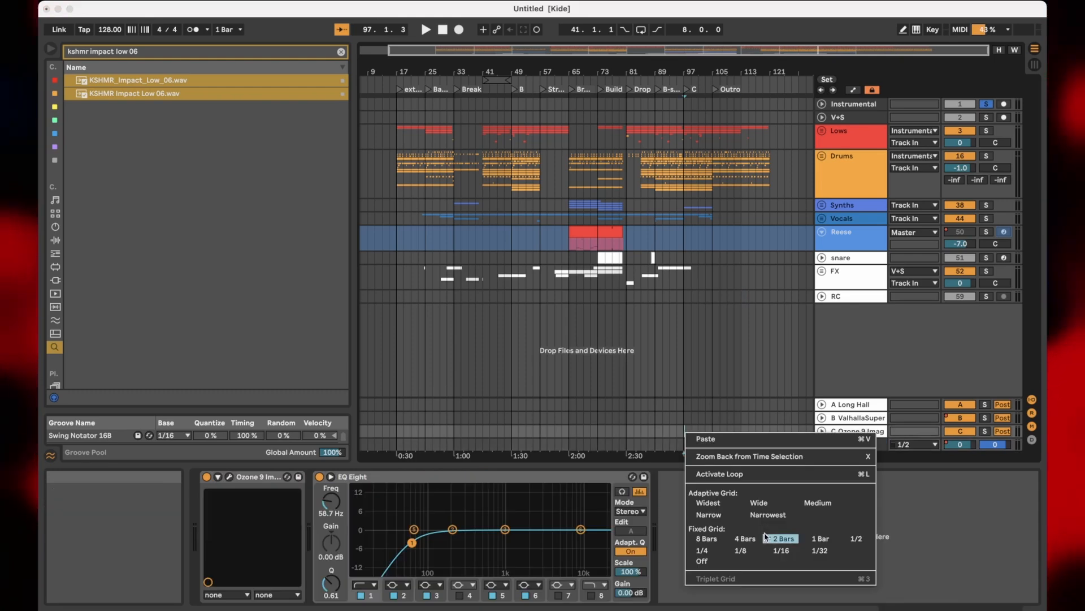
click(774, 539)
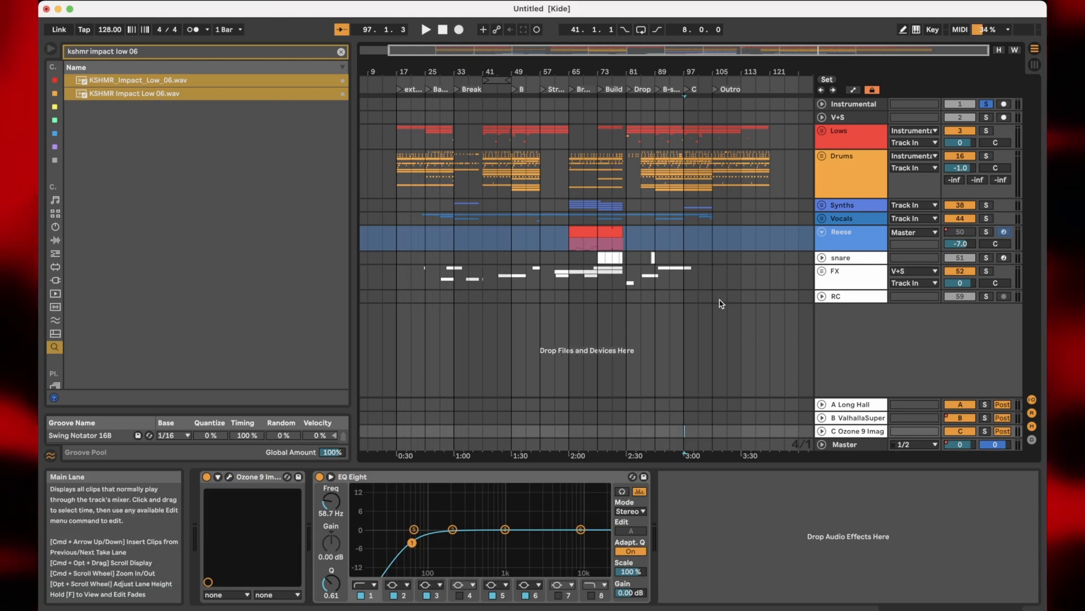
right_click(758, 278)
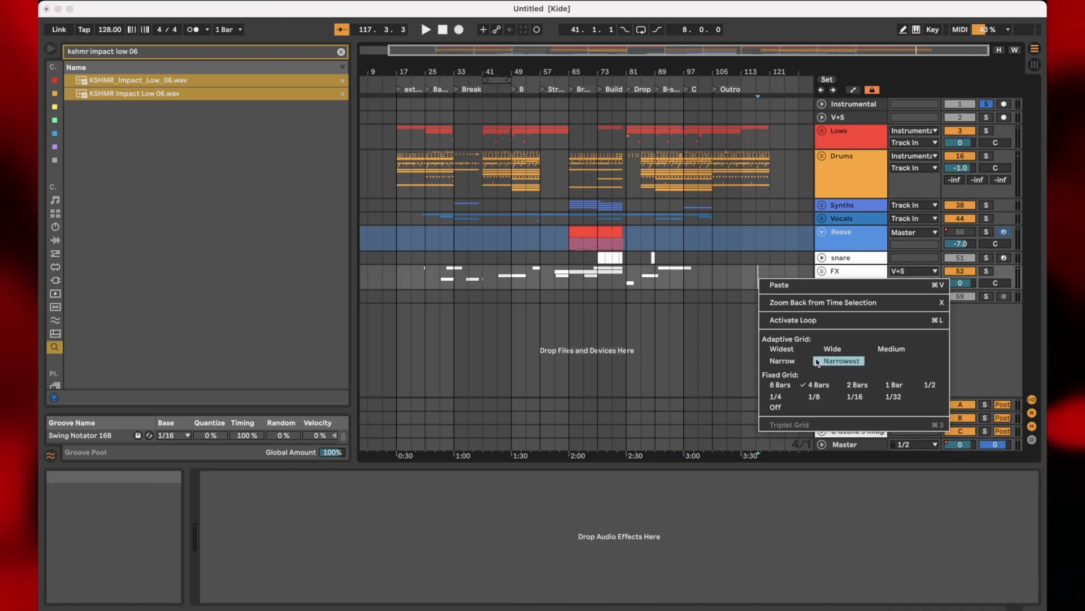
click(818, 363)
click(756, 173)
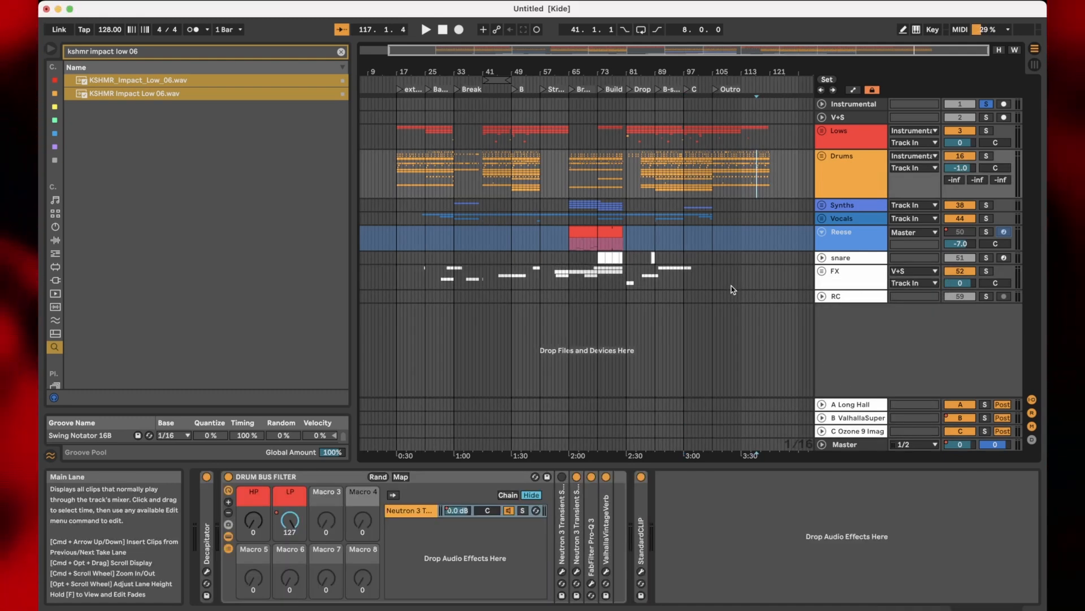